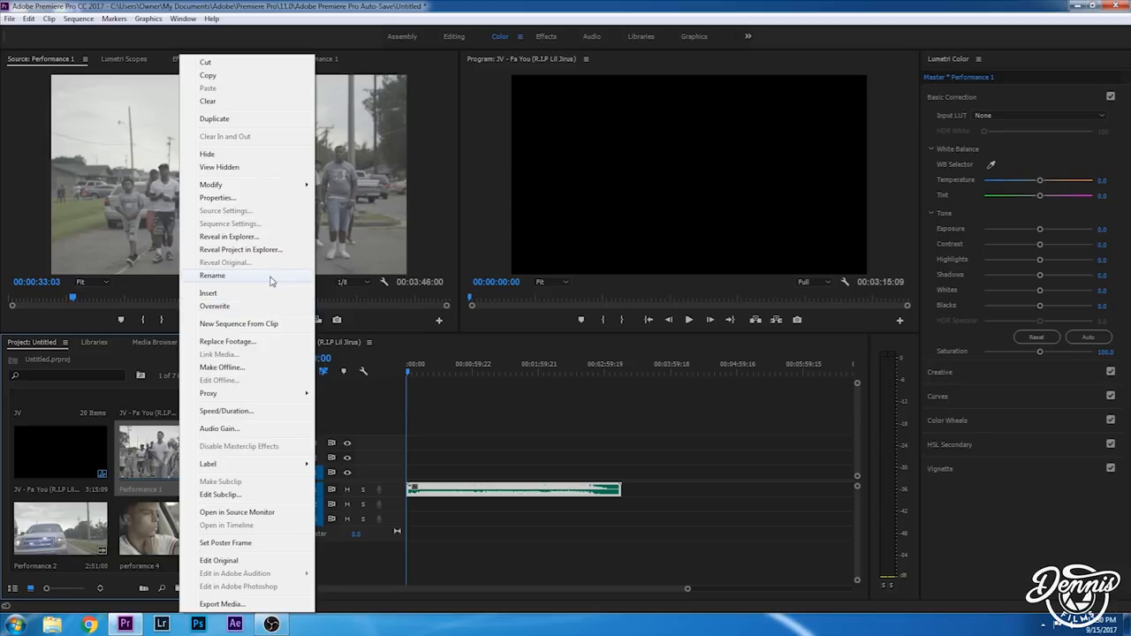
Step: Confirm Performance 1 as the name of the first performance clip and cue its source footage to 00:00:07:14
click(212, 276)
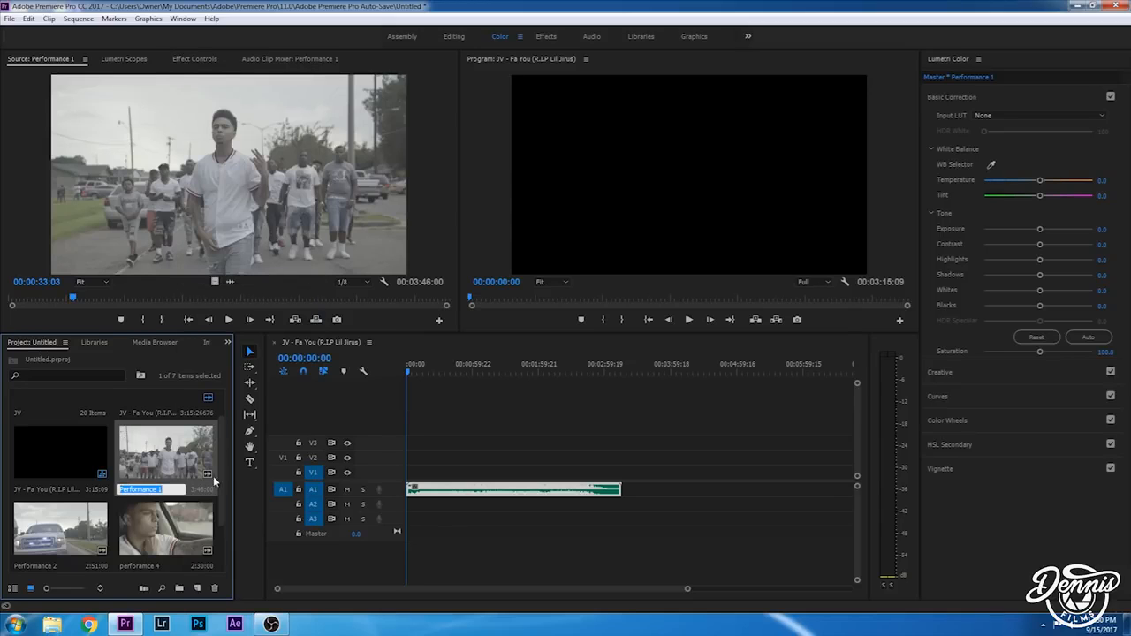
key(Return)
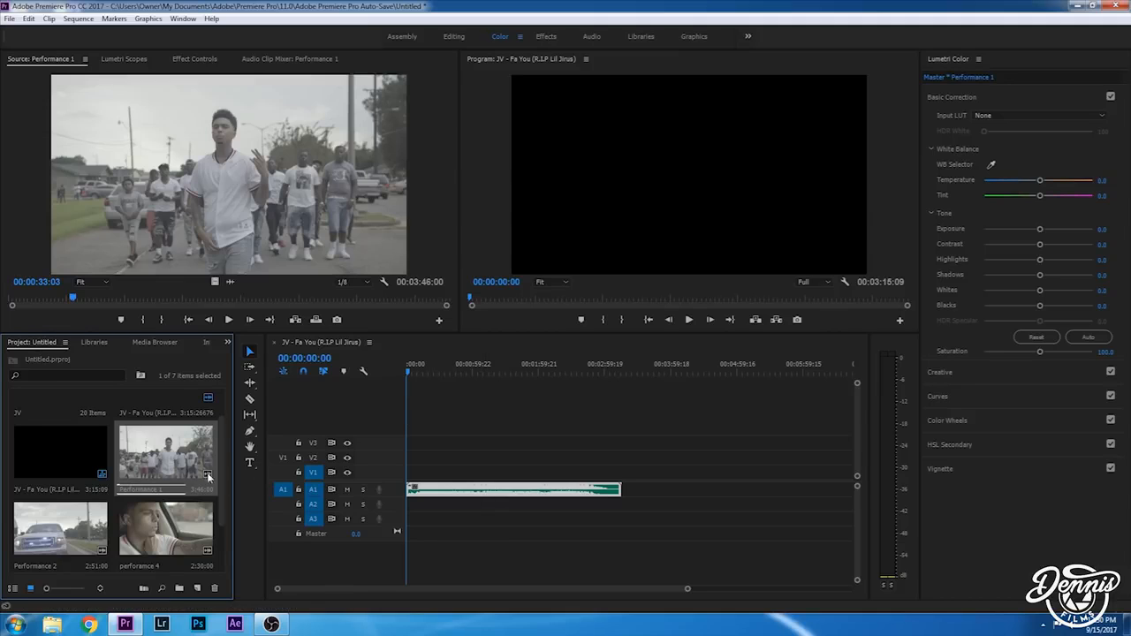
click(23, 300)
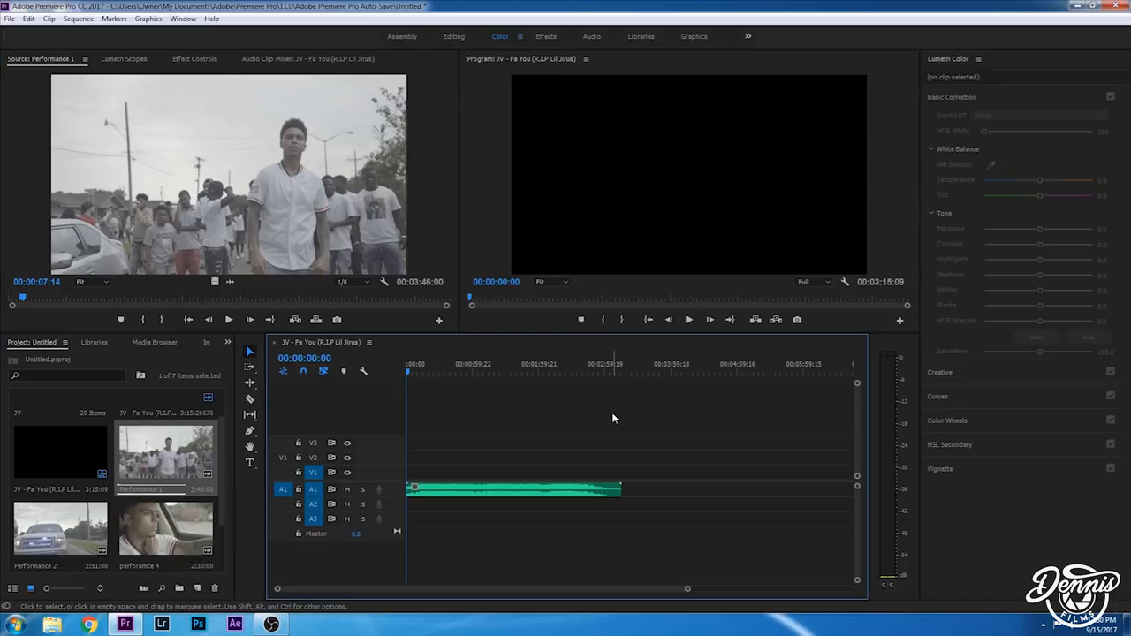
Step: Play the song in the sequence from the start to 00:00:13:00, adjusting the system volume along the way
click(690, 320)
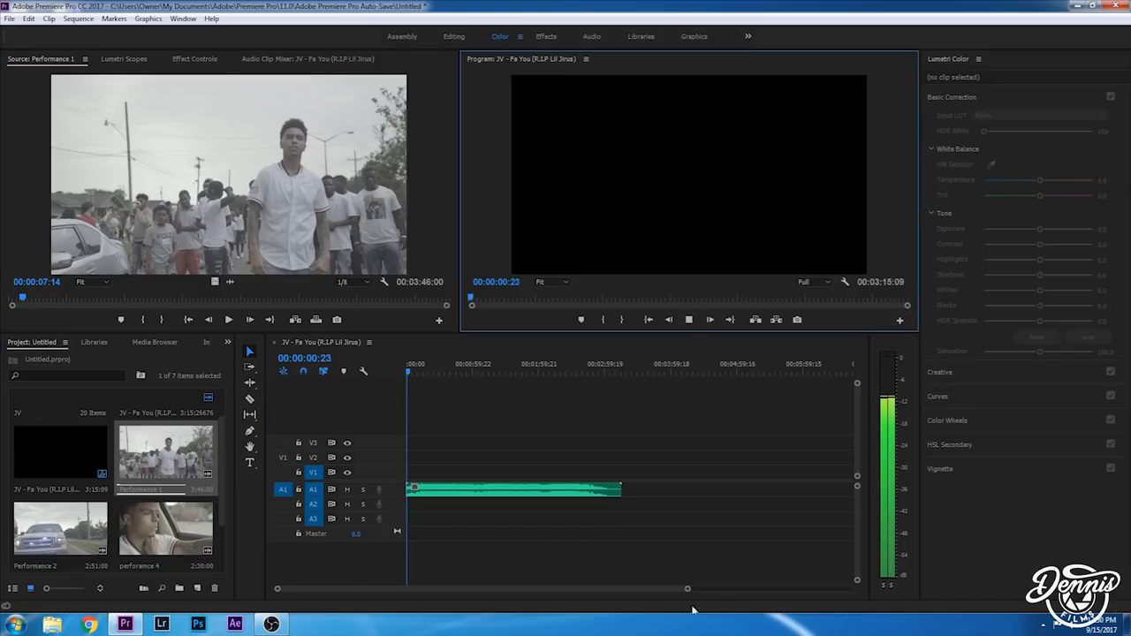
scroll(651, 592, up, 2)
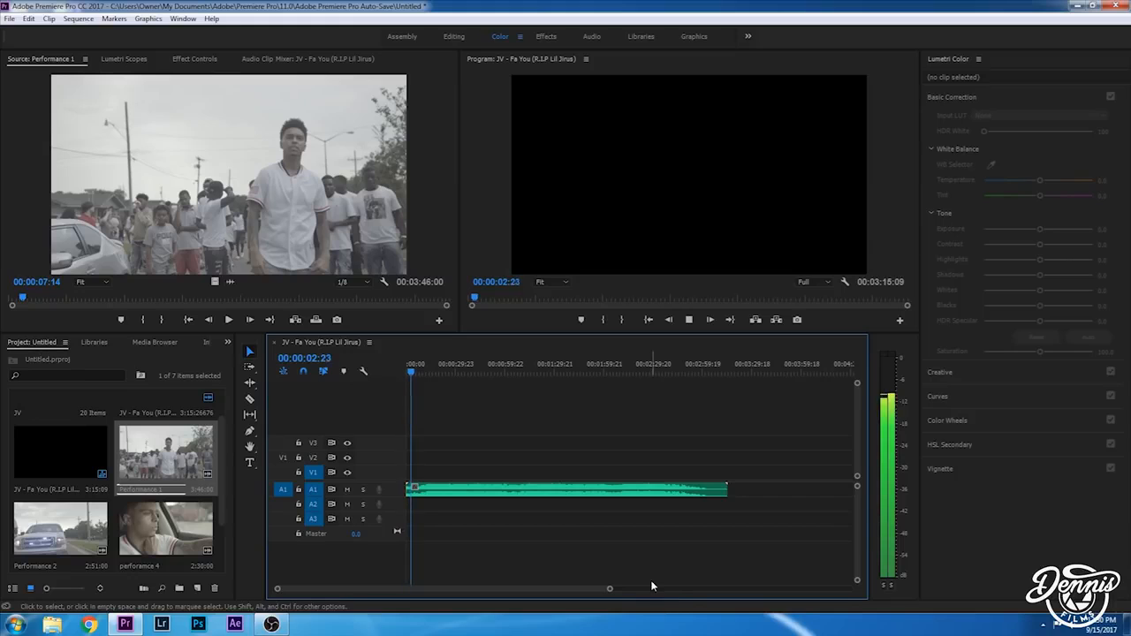
click(1075, 626)
drag(1072, 535, 1074, 518)
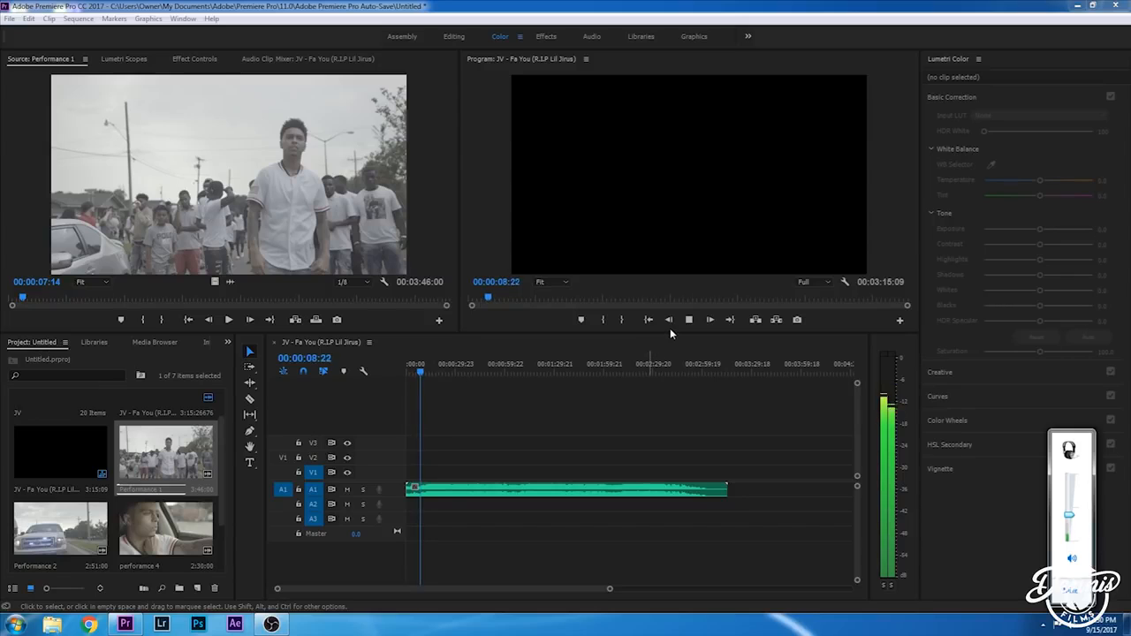
click(670, 328)
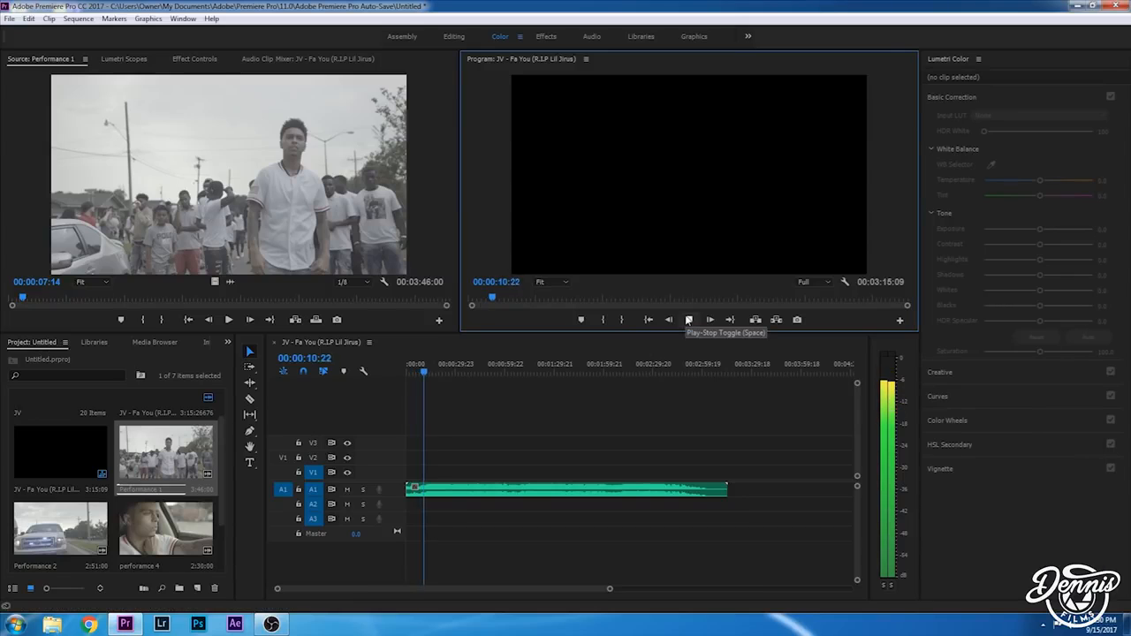
click(689, 320)
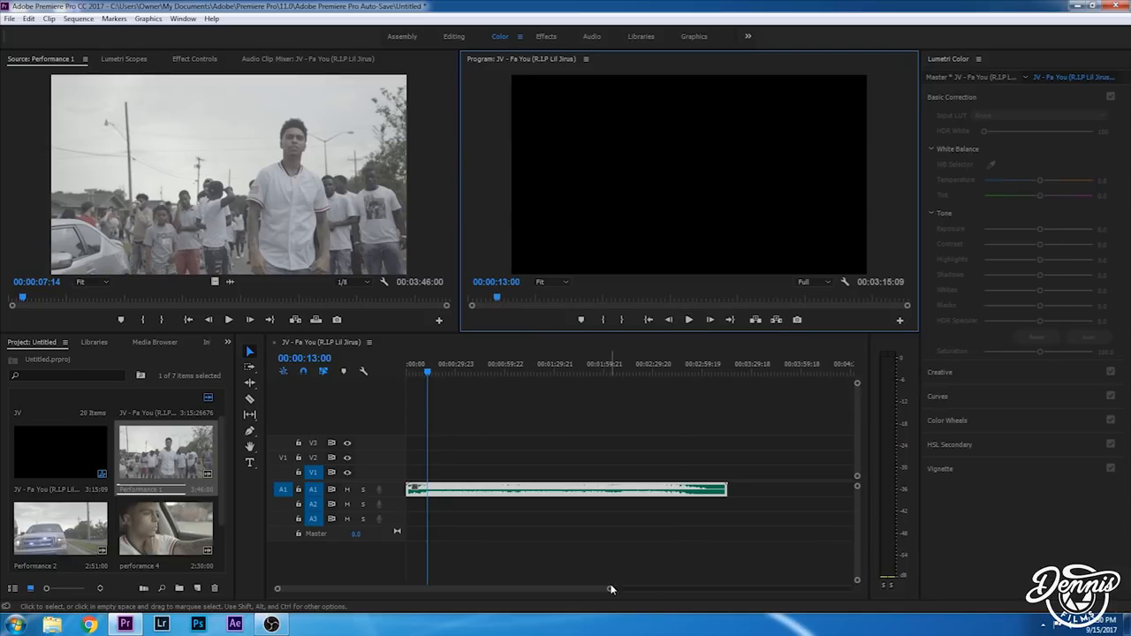
Step: Locate the sync beat in the song's waveform and add a marker to the audio clip at 00:00:12:19
drag(858, 580, 865, 561)
drag(428, 373, 425, 372)
key(space)
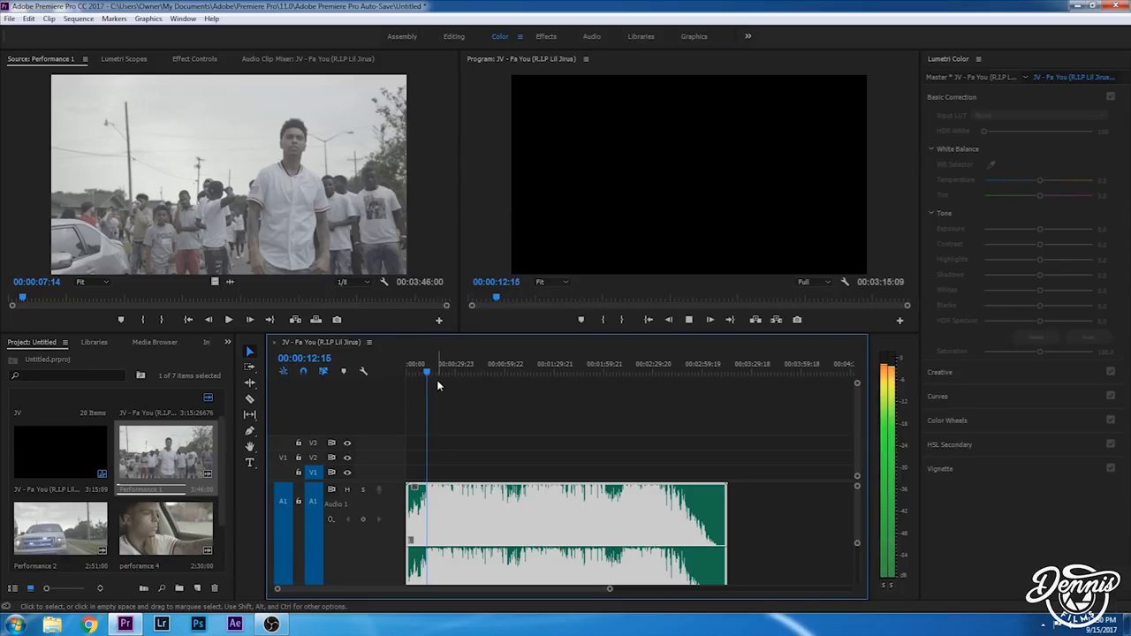
key(space)
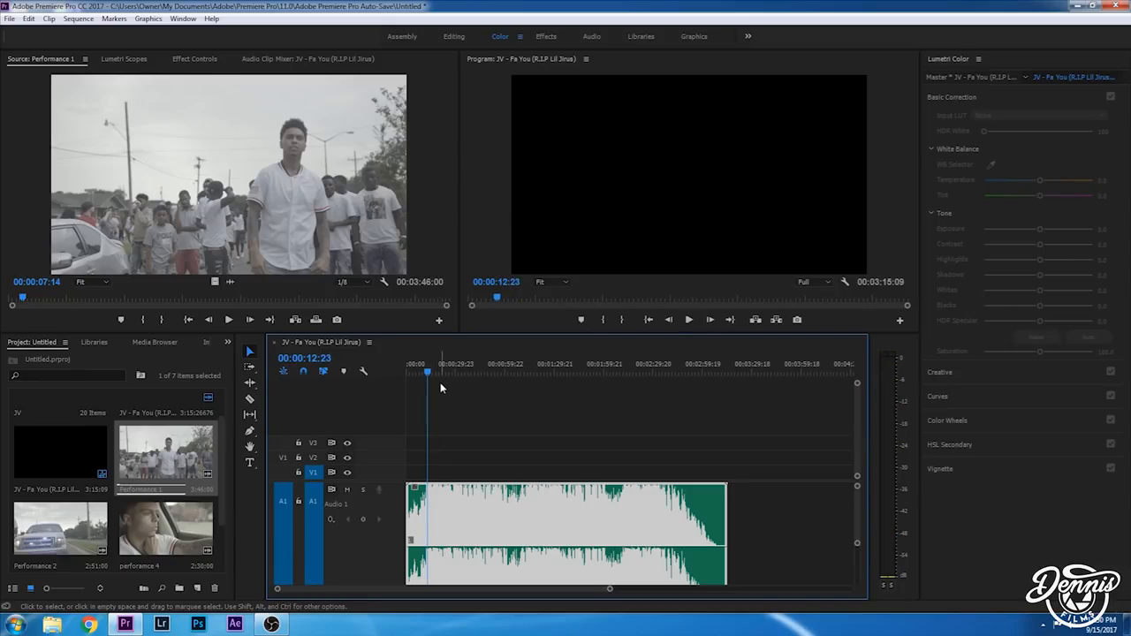
key(Left)
key(Left)
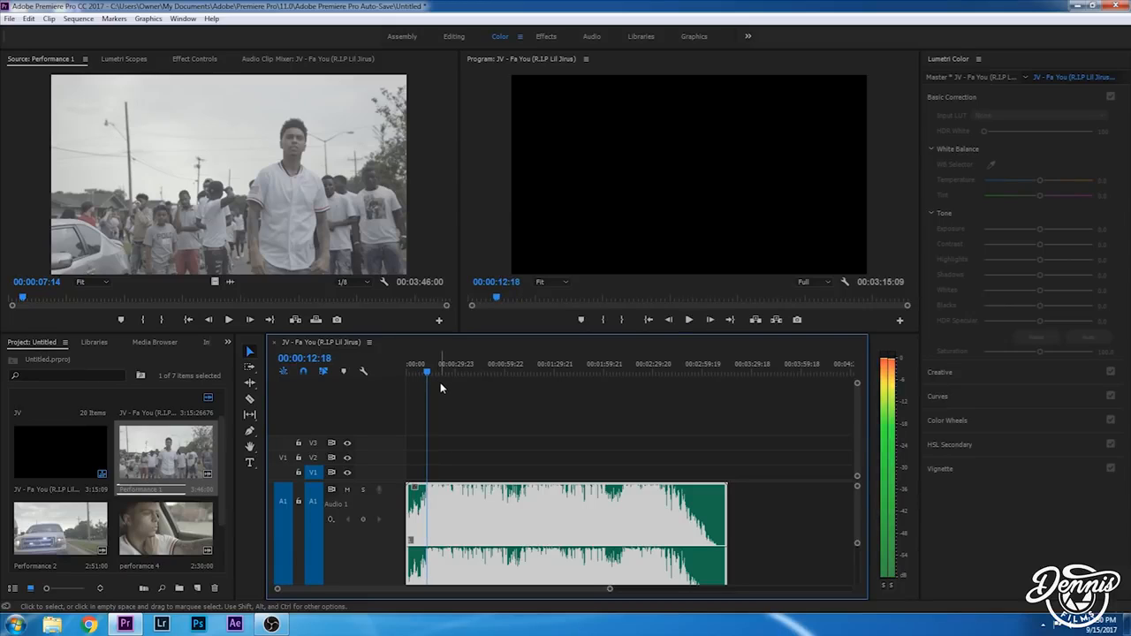
key(Right)
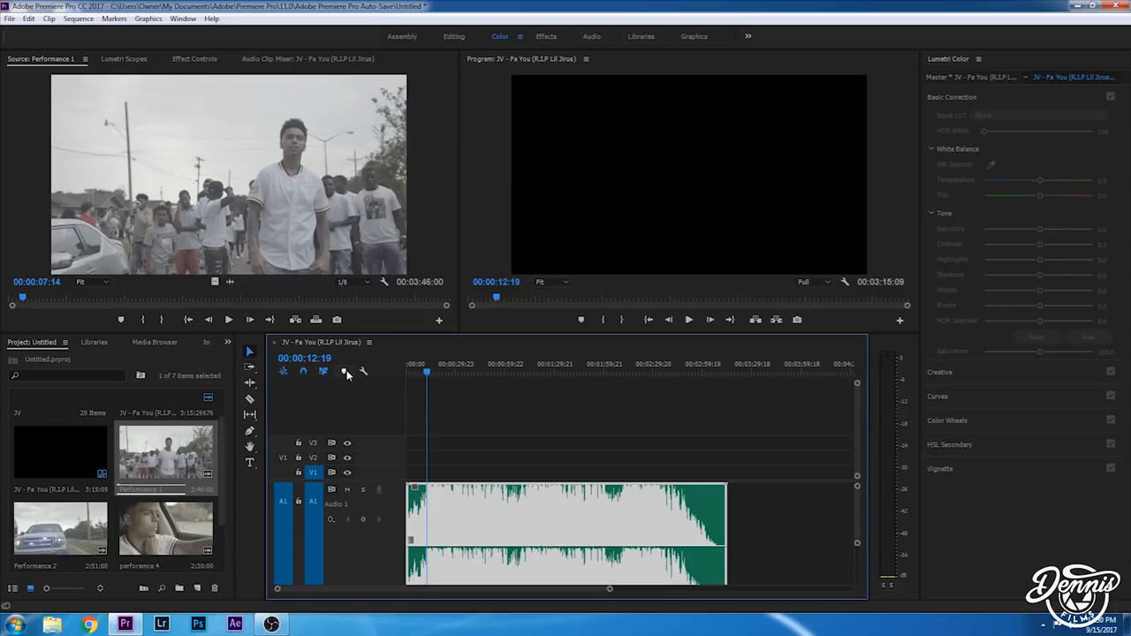
drag(857, 543, 846, 583)
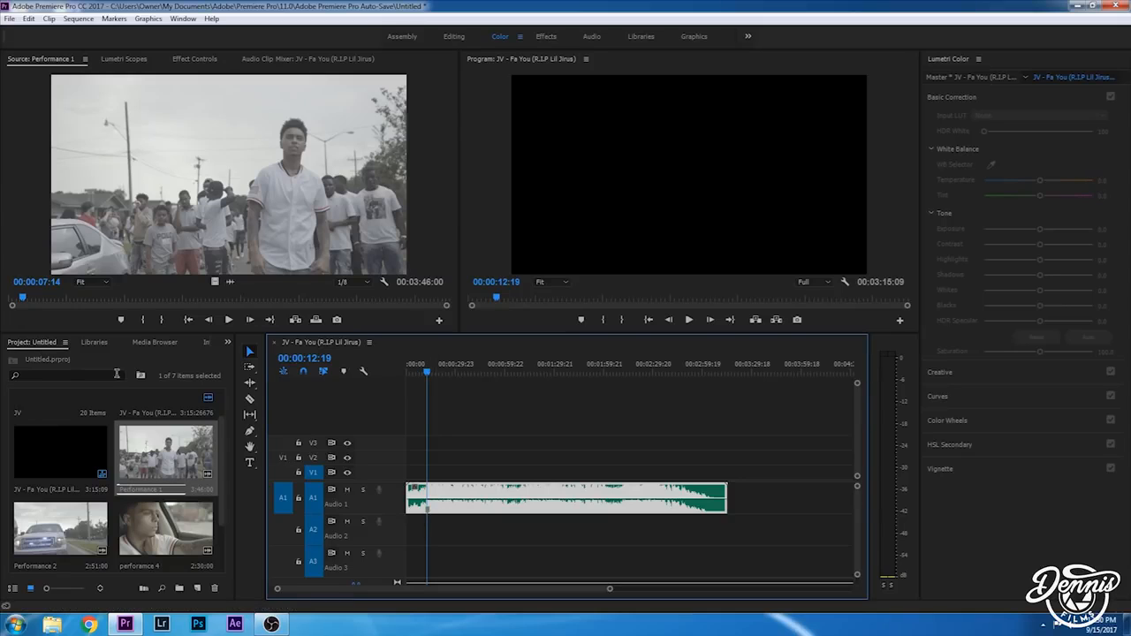
Step: Find the matching beat in the Performance 1 source footage and mark its In point at 00:00:17:22
click(37, 301)
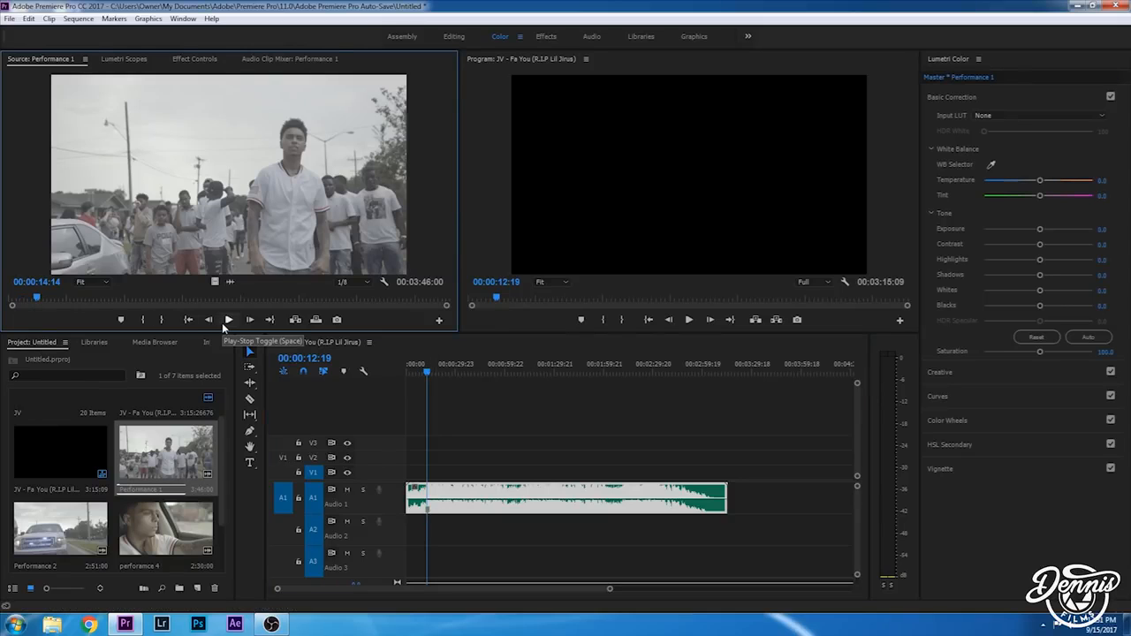
click(227, 320)
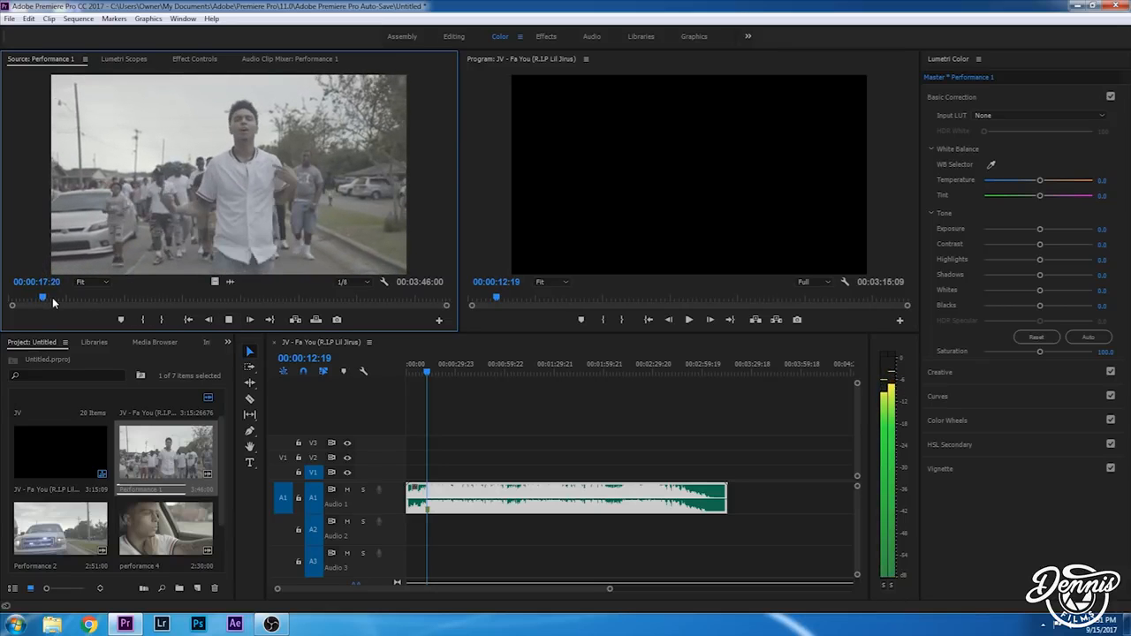
key(space)
key(Right)
key(Right)
key(Right)
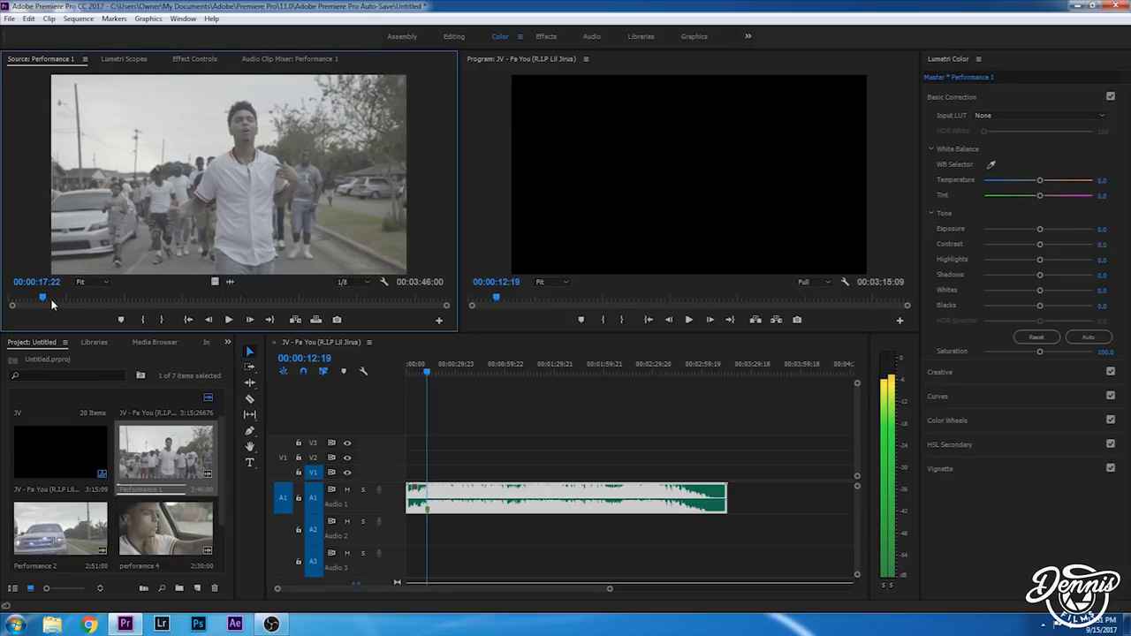
key(Left)
key(Left)
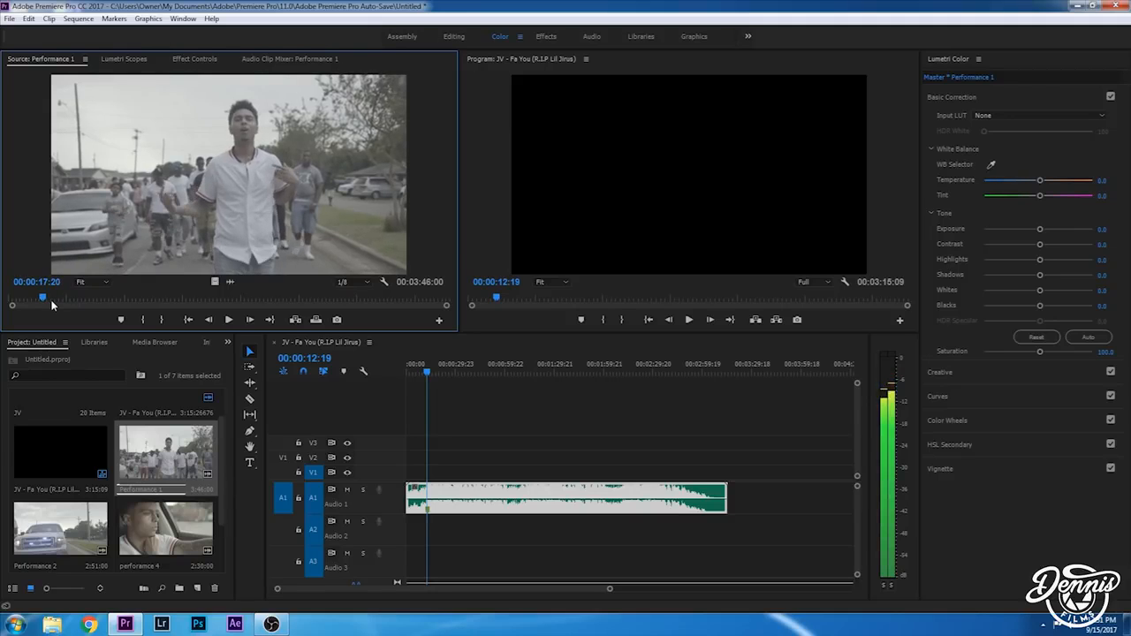
key(Right)
key(Right)
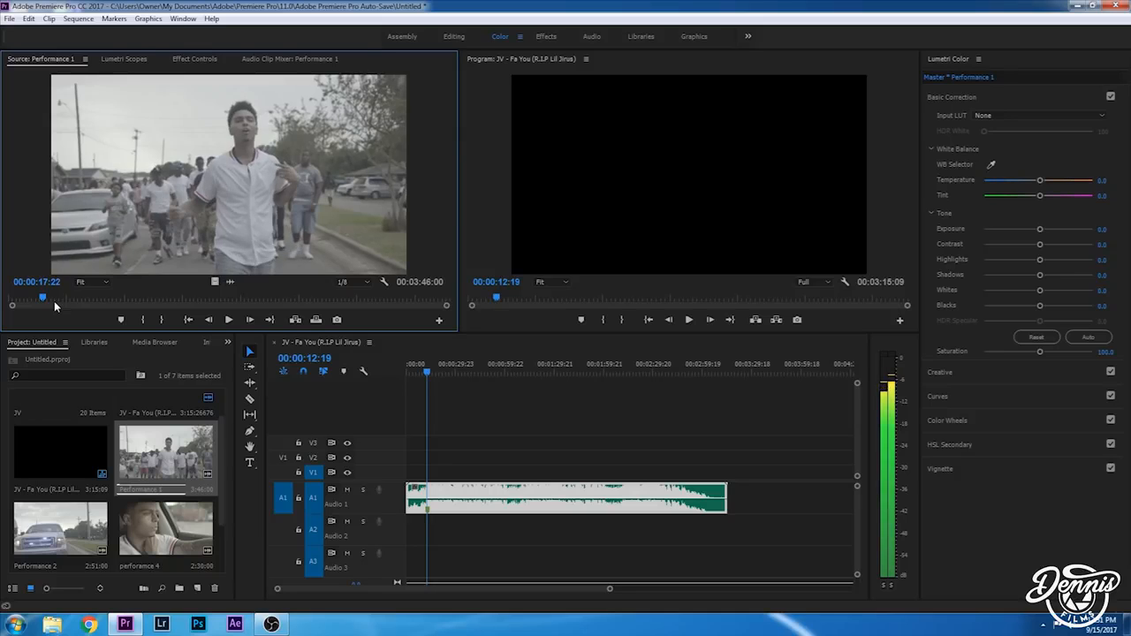
key(Left)
key(Left)
key(Left)
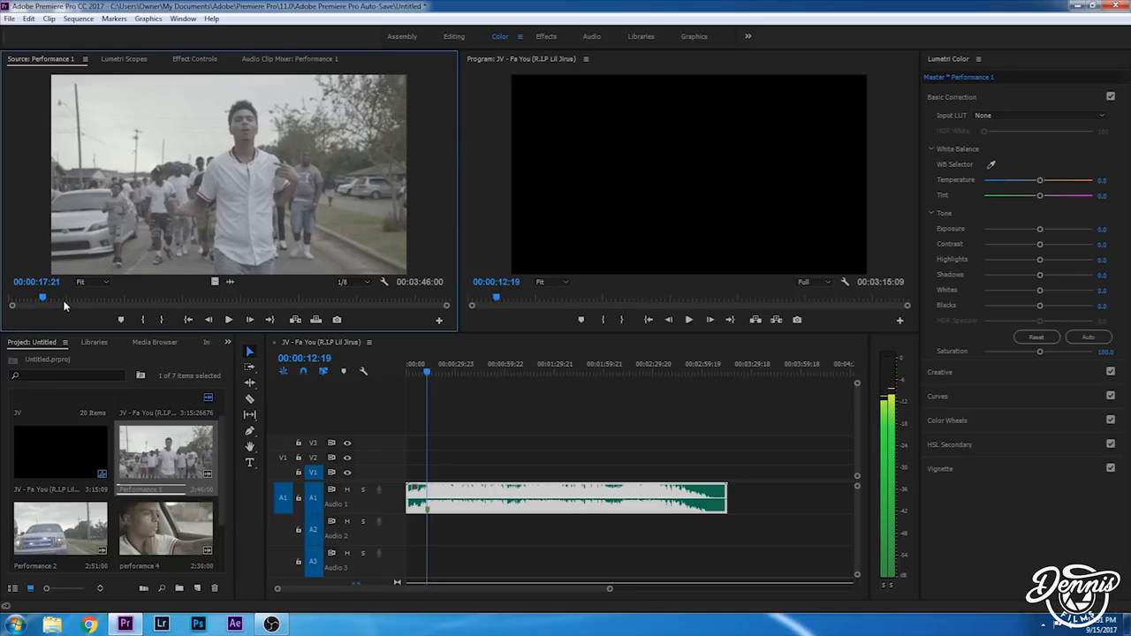
key(Right)
key(Right)
key(Right)
click(146, 323)
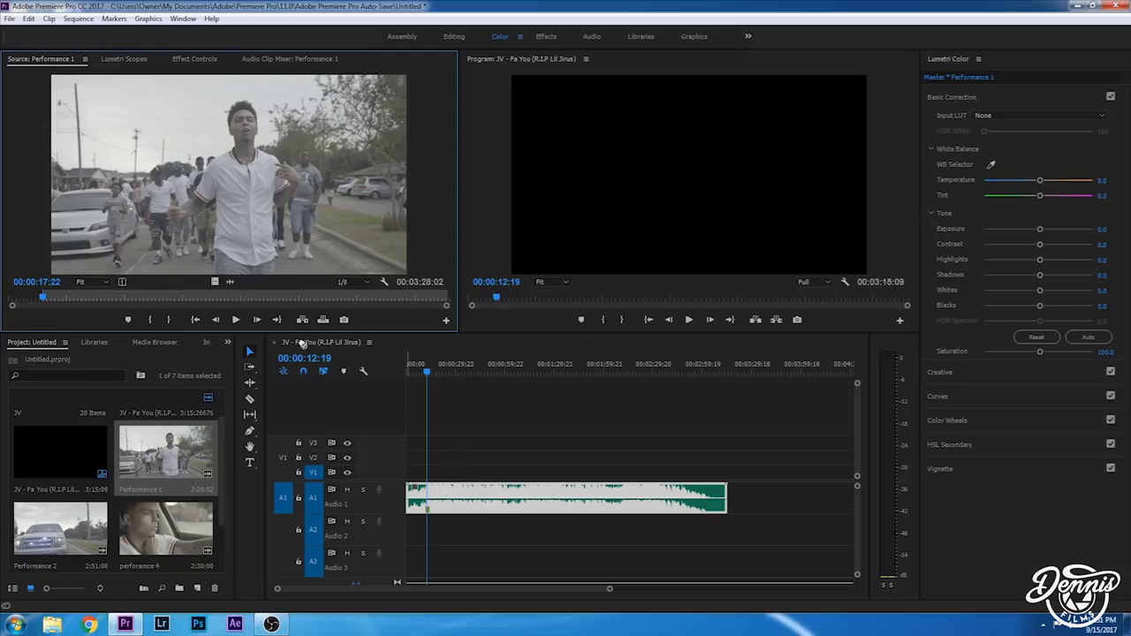
Step: Place the video of Performance 1 on V1 at the song's 00:00:12:19 marker and trim its end to the song's end
drag(610, 588, 532, 587)
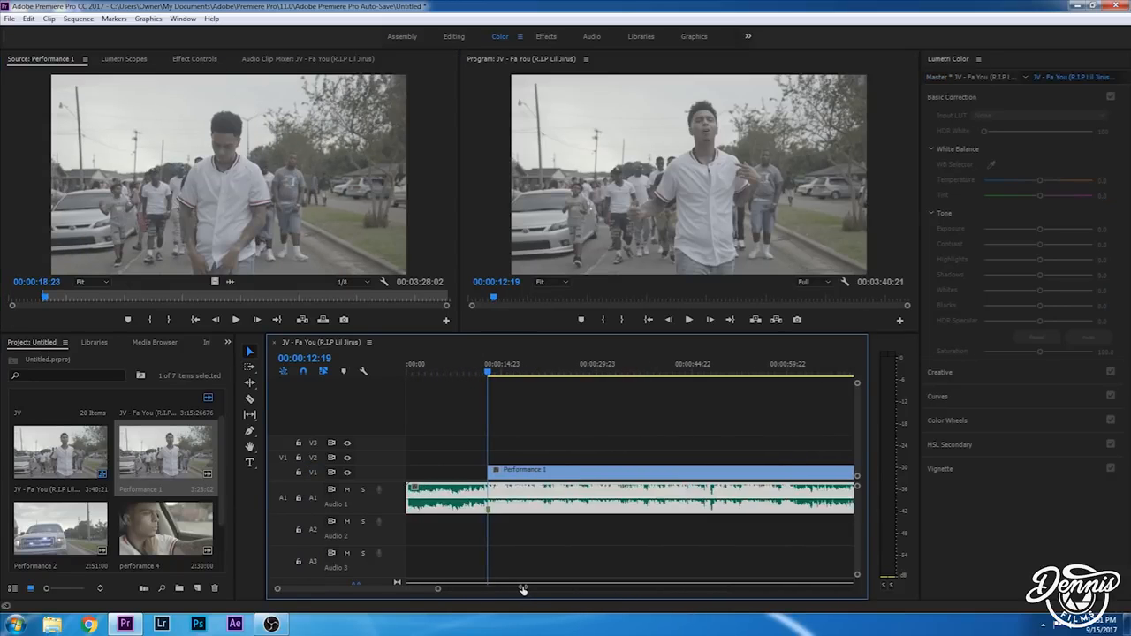
key(space)
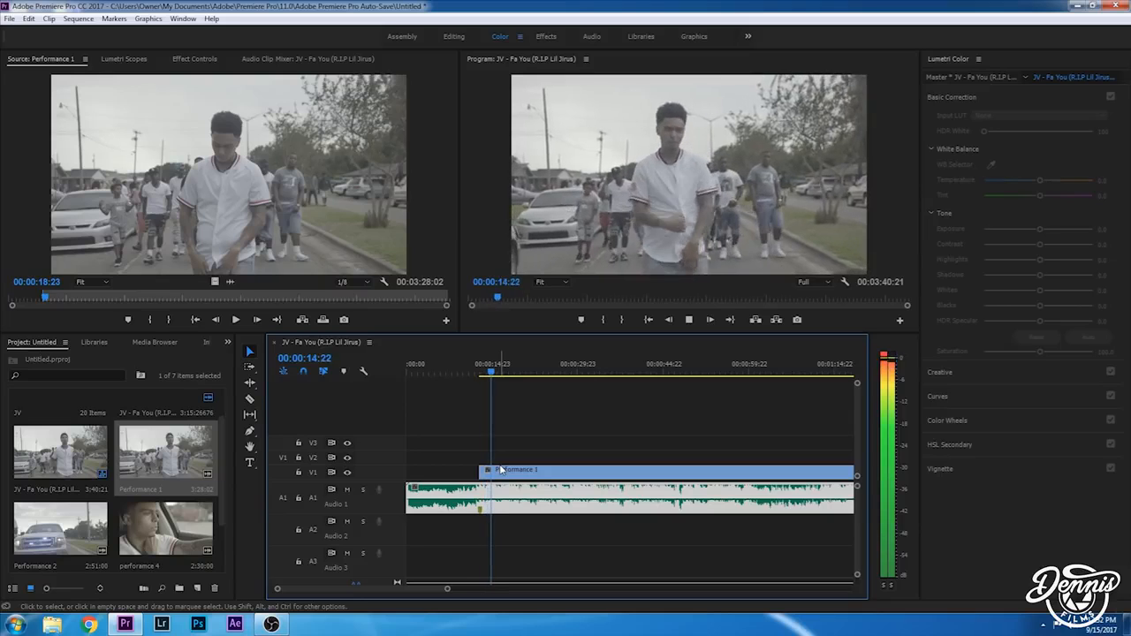
key(space)
drag(450, 591, 602, 578)
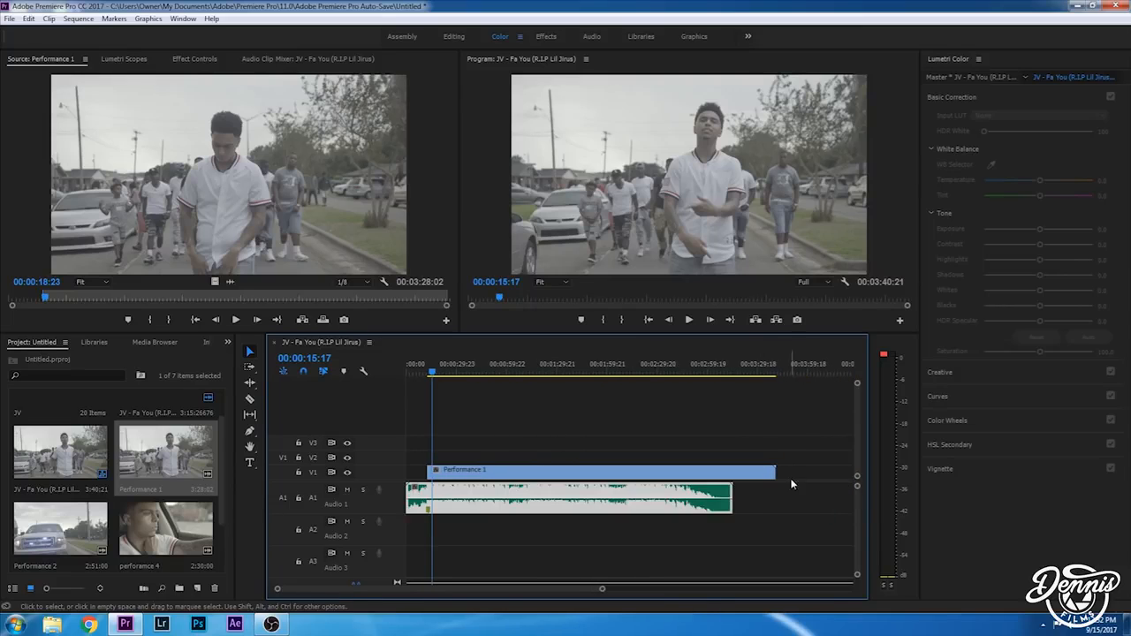
drag(775, 474, 723, 476)
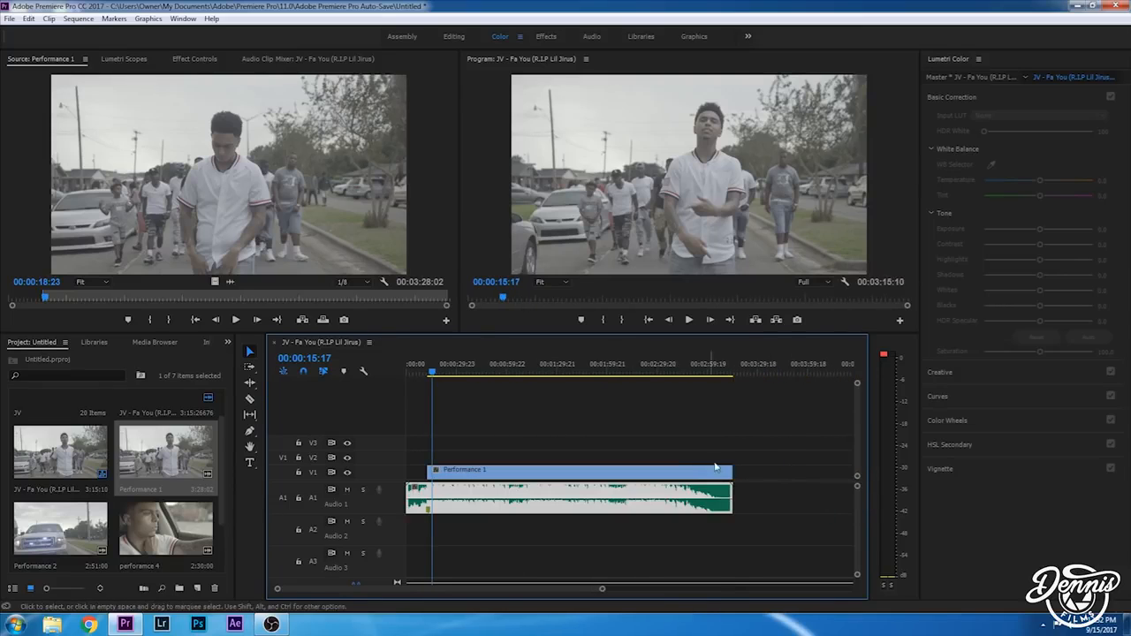
Step: Open Performance 2 as the source clip and play its opening seconds to find the matching beat
scroll(63, 517, down, 1)
double_click(62, 483)
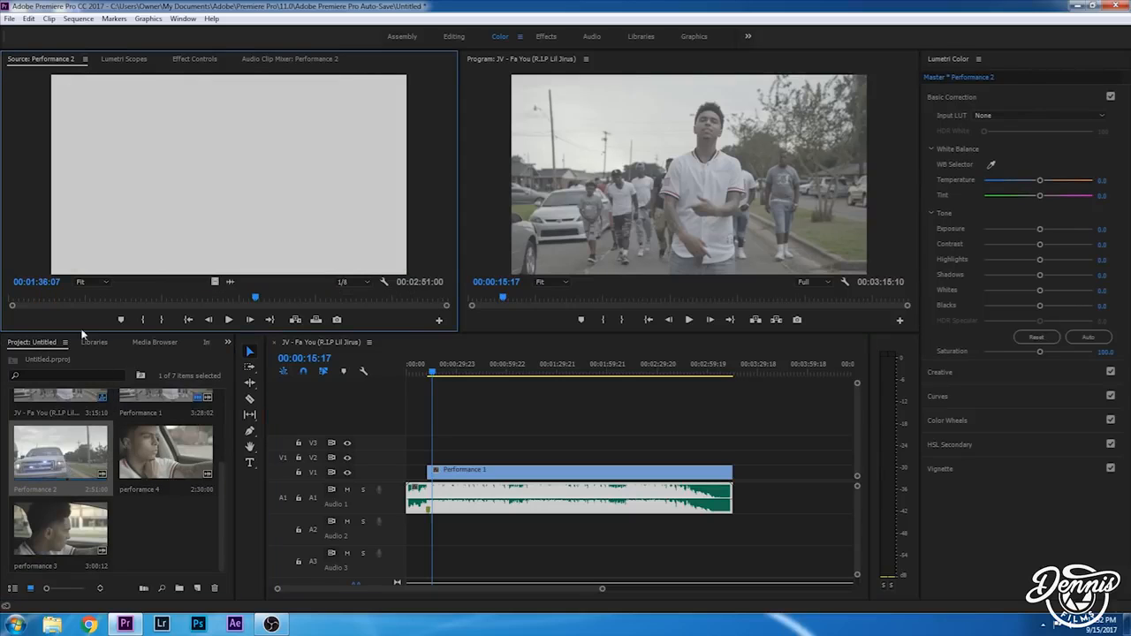
key(space)
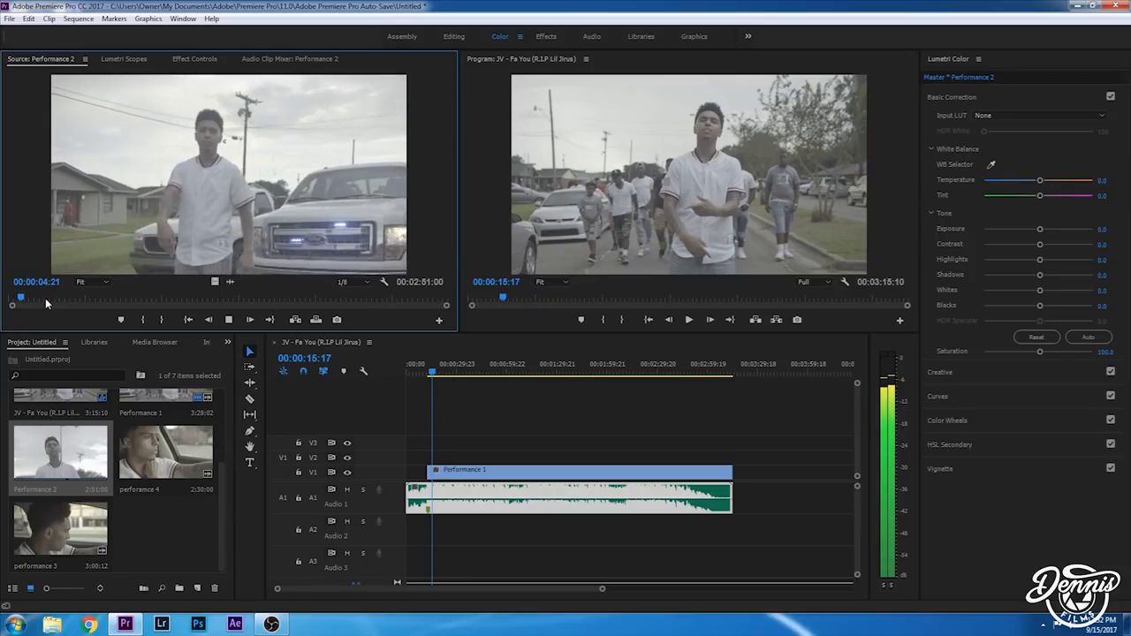
click(48, 299)
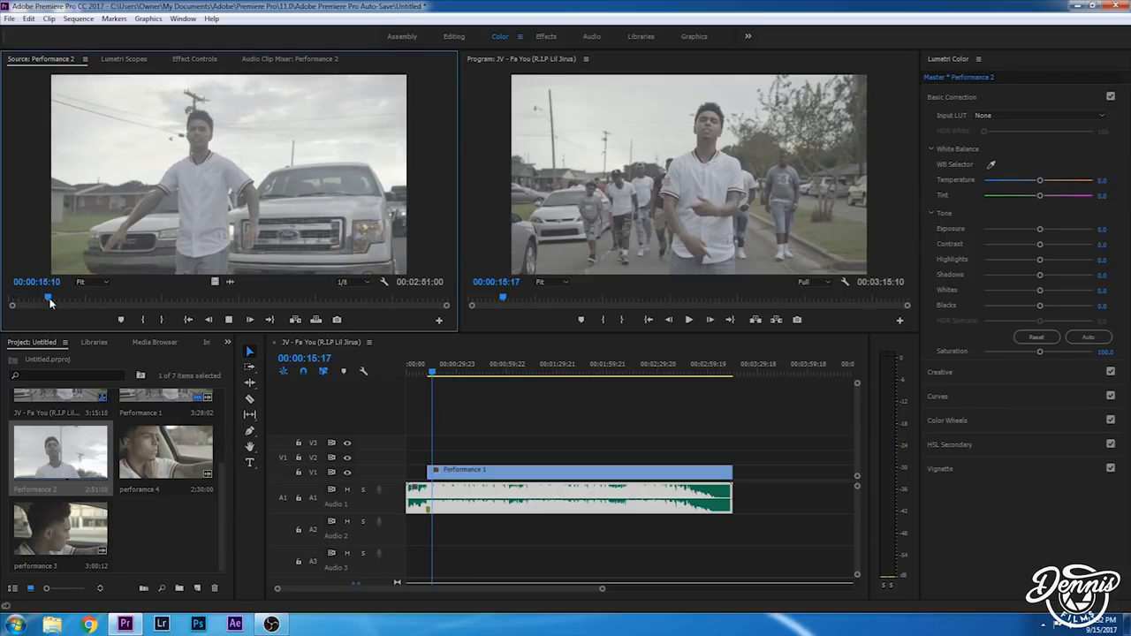
key(space)
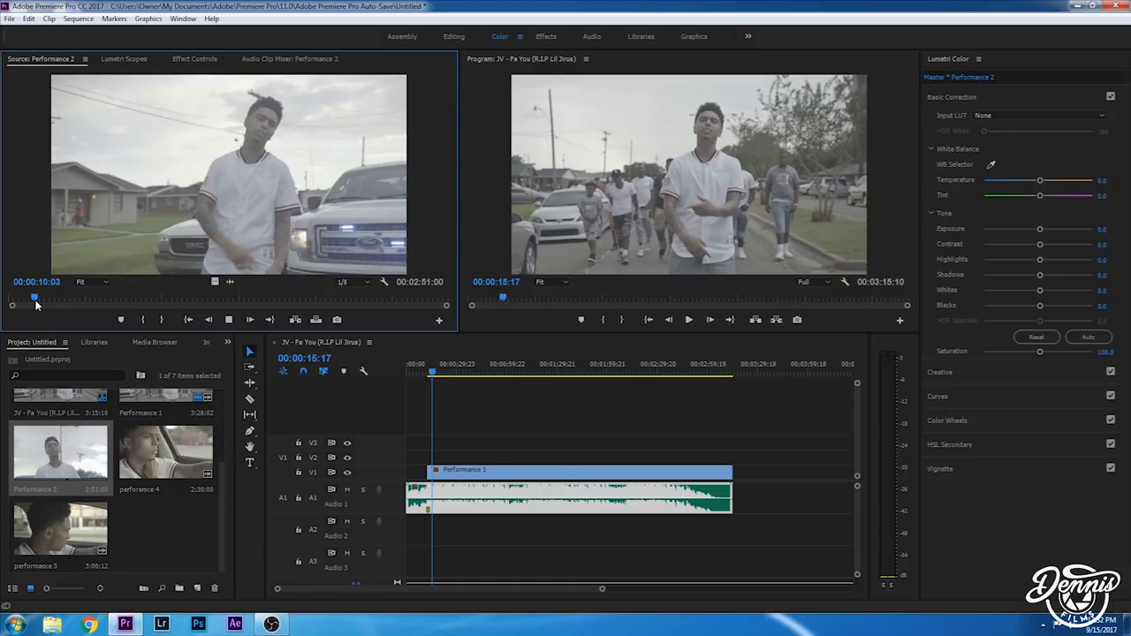
key(space)
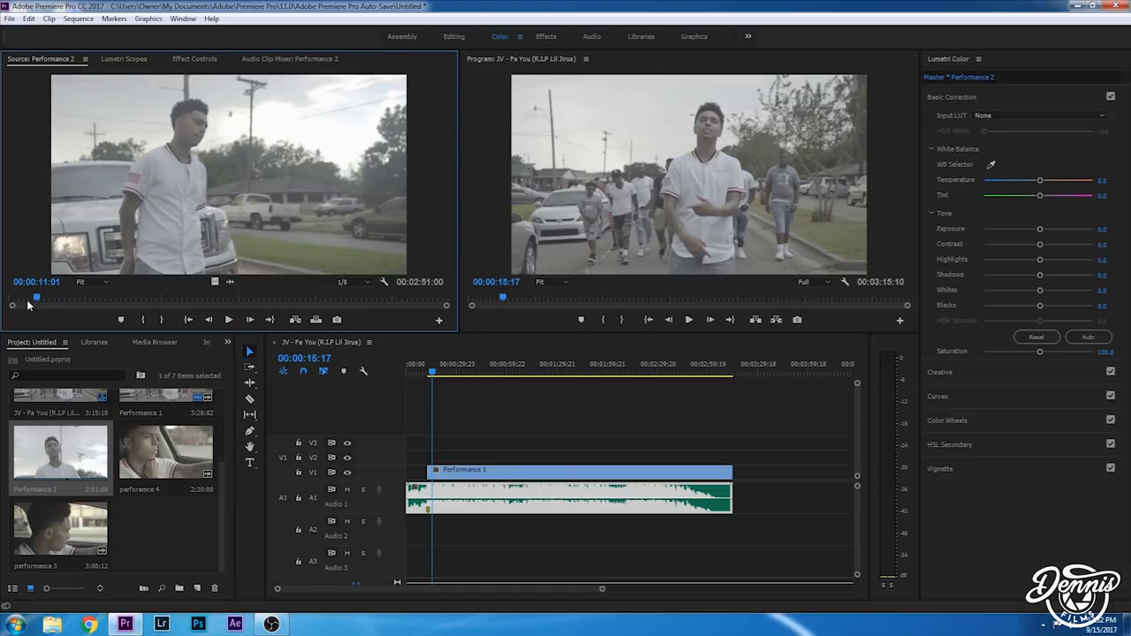
click(27, 299)
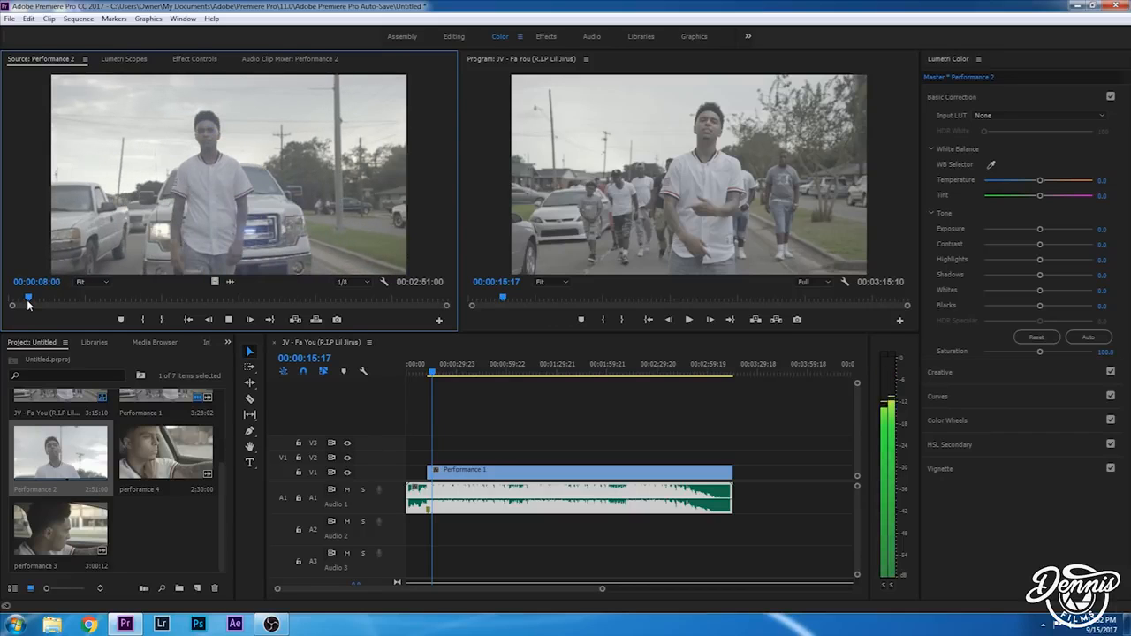
key(space)
key(space)
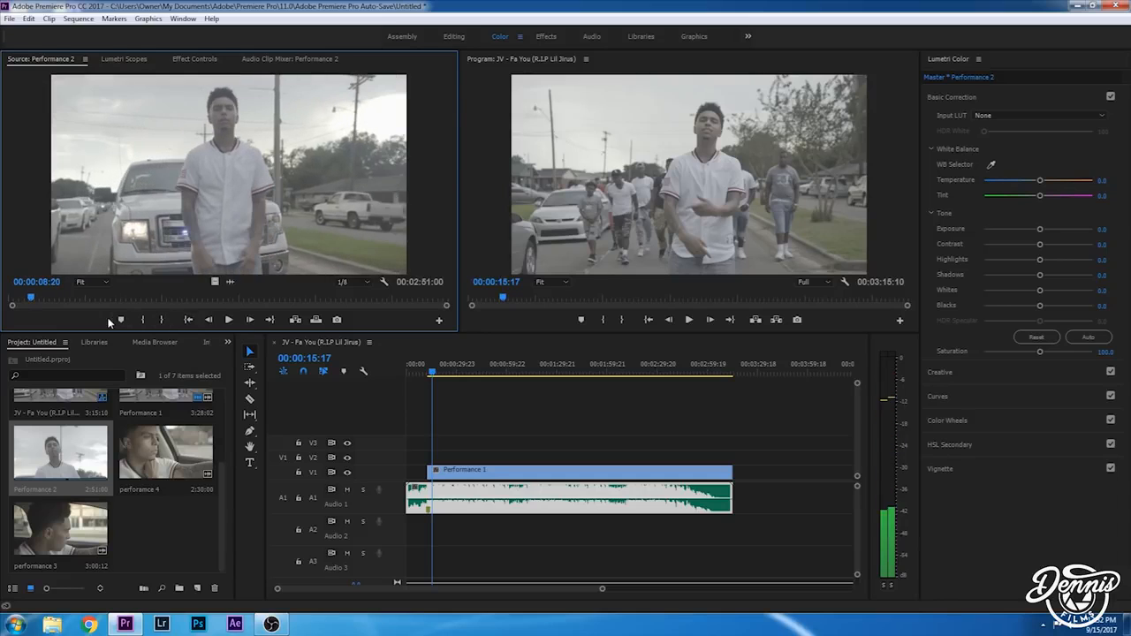
Step: Find the matching beat in the Performance 2 source footage and mark its In point at 00:00:08:06
key(space)
key(Left)
key(Left)
key(Left)
key(Left)
key(Left)
key(Left)
key(Left)
key(Left)
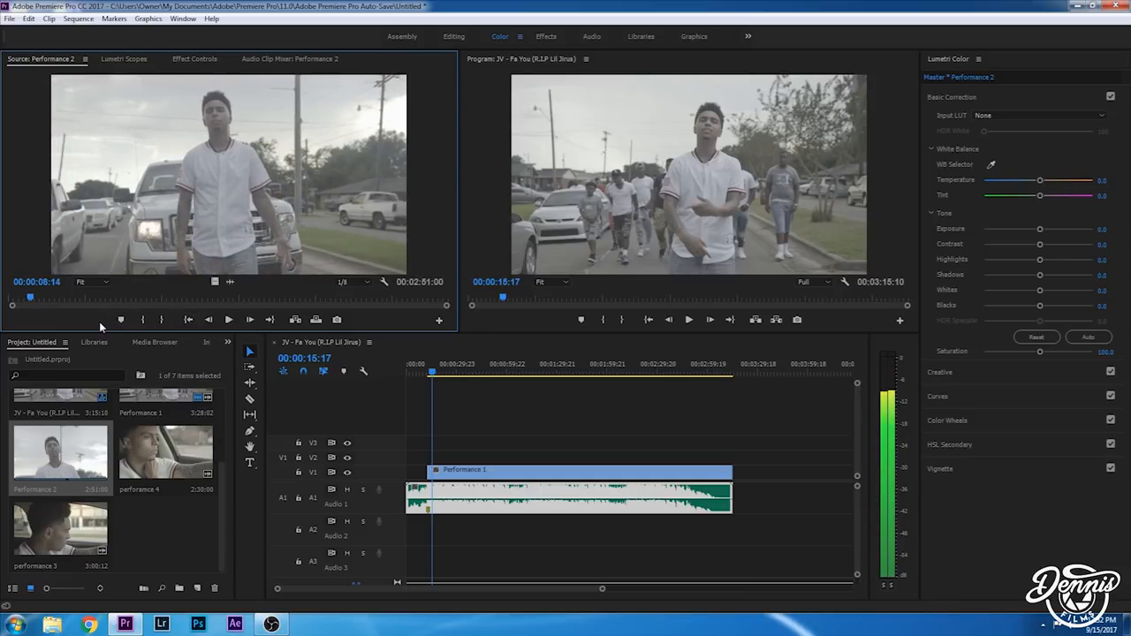
key(Left)
key(Left)
key(Left)
key(Left)
key(Left)
key(Left)
key(Left)
key(Left)
key(Left)
key(Left)
key(Left)
key(Left)
key(Left)
key(Left)
key(Left)
key(Left)
key(Left)
key(Left)
key(Left)
key(Left)
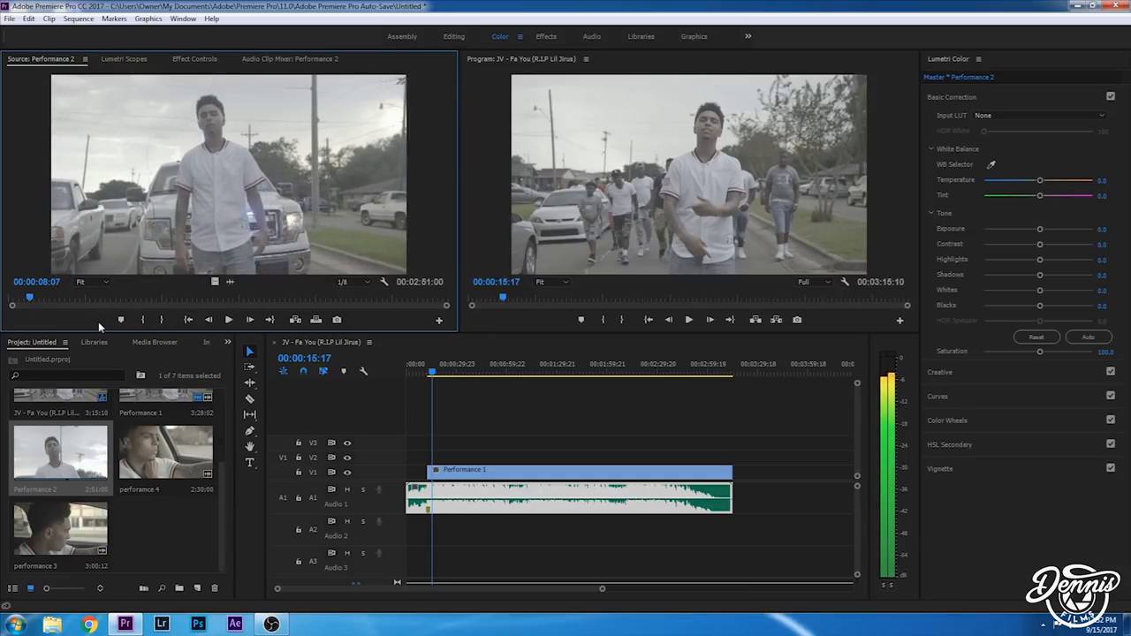
key(space)
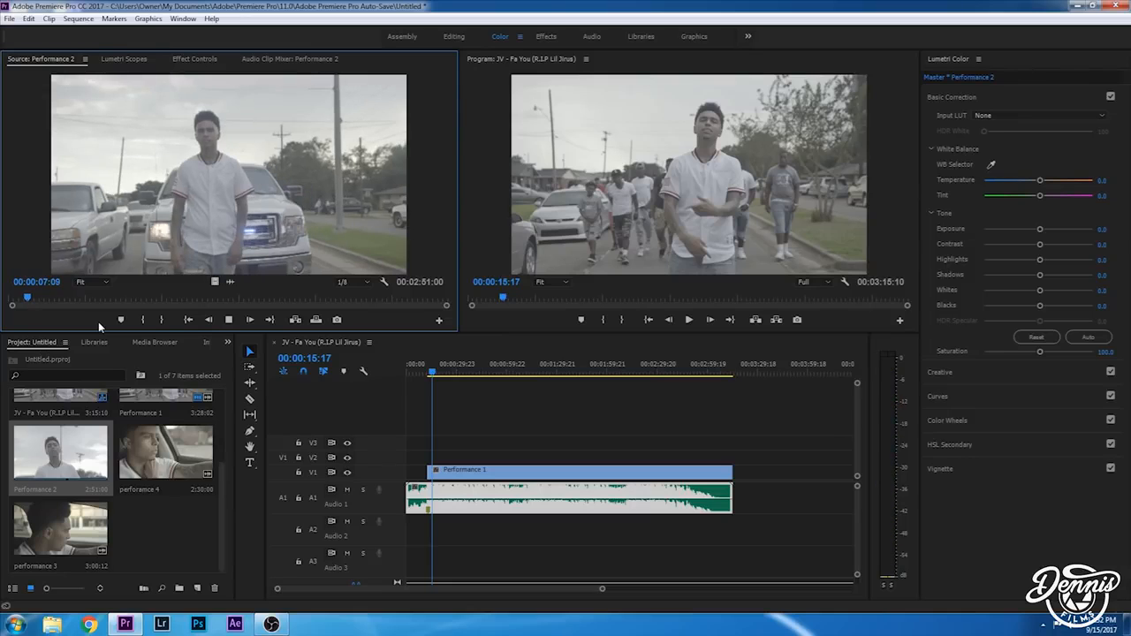
key(space)
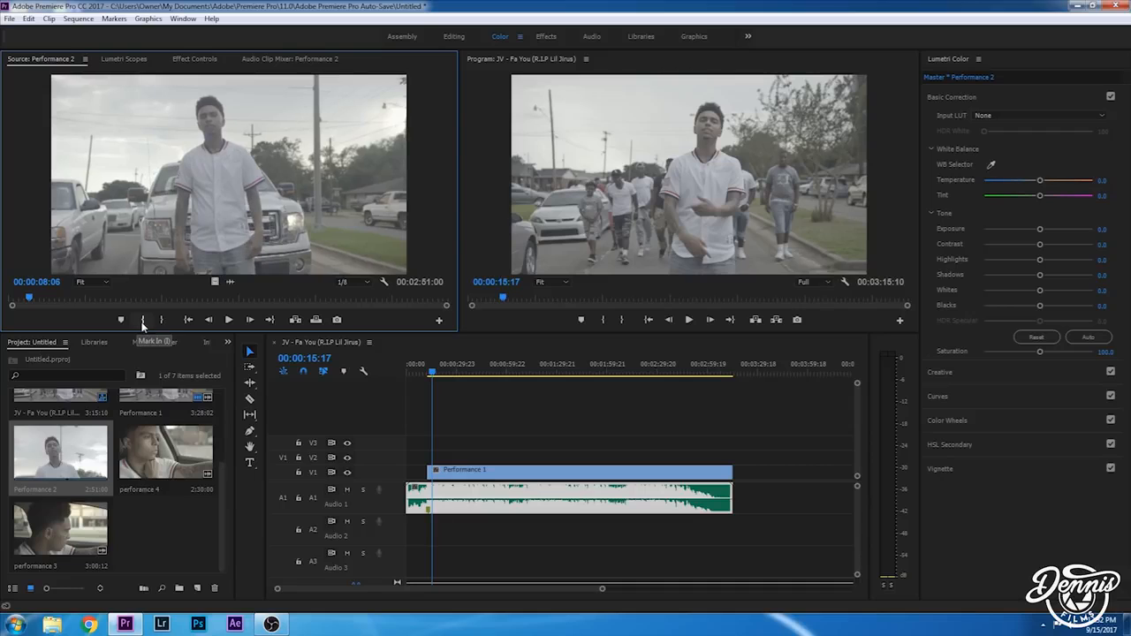
click(142, 321)
Step: Place the video of Performance 2 on V2 at the song's 00:00:12:19 marker and play the sequence to check its sync
drag(269, 324, 468, 456)
key(space)
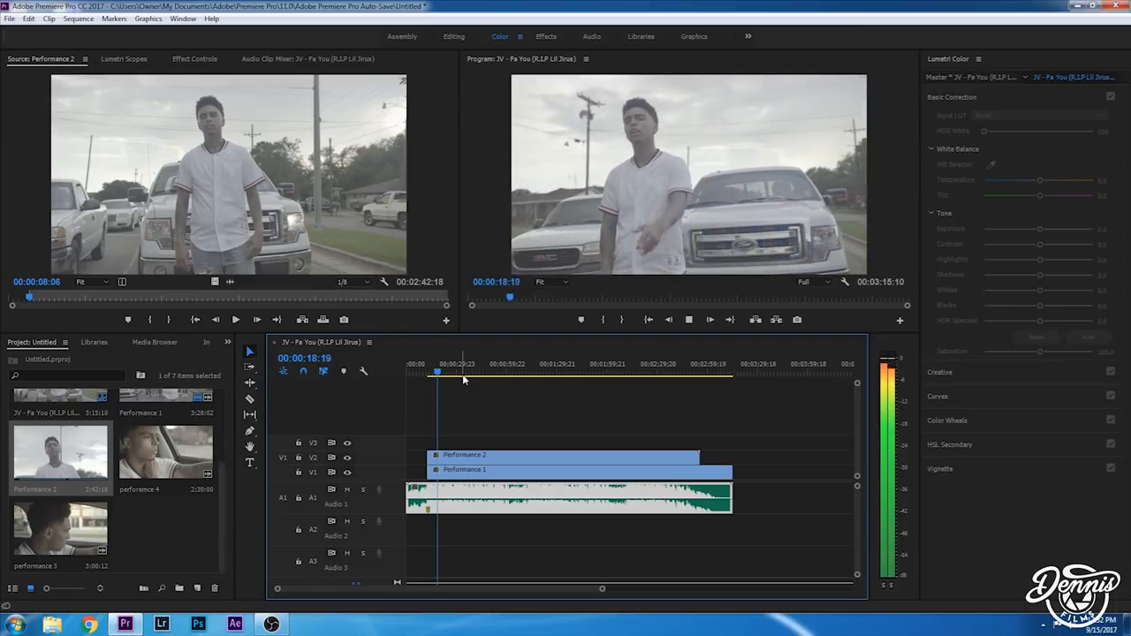
key(space)
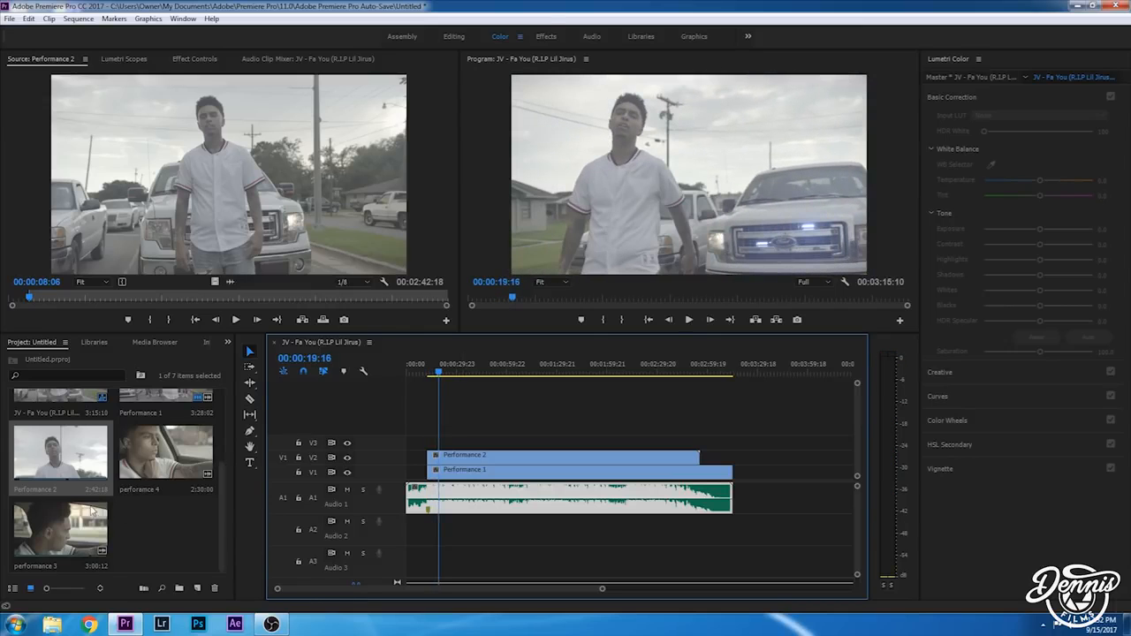
Step: Open performance 3 as the source clip and play its opening seconds to listen for the matching beat
double_click(71, 537)
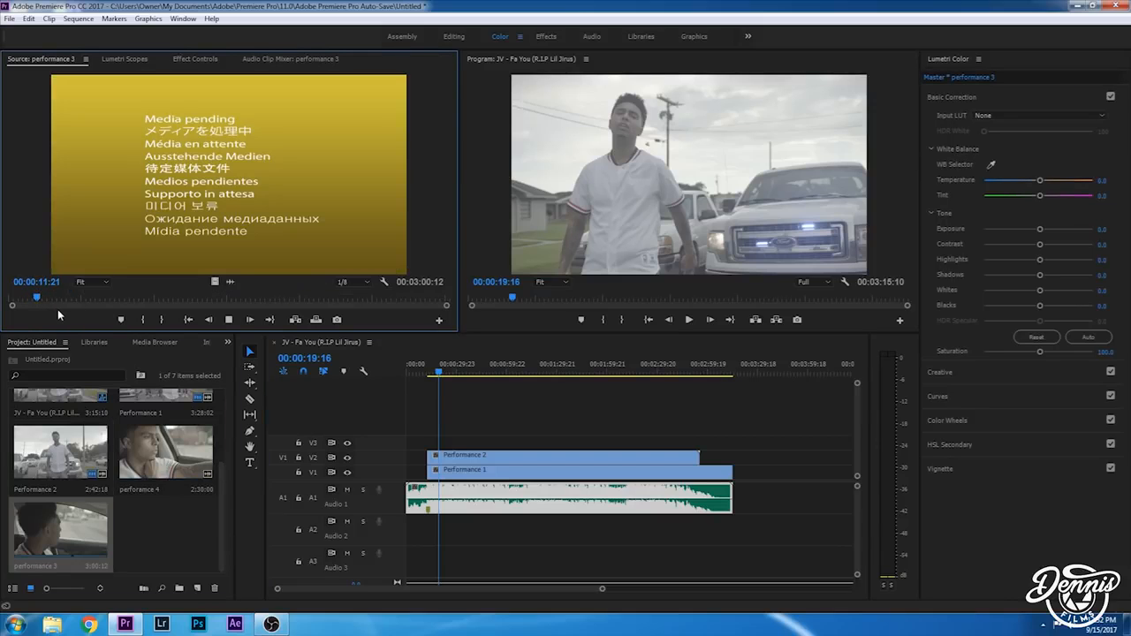
key(space)
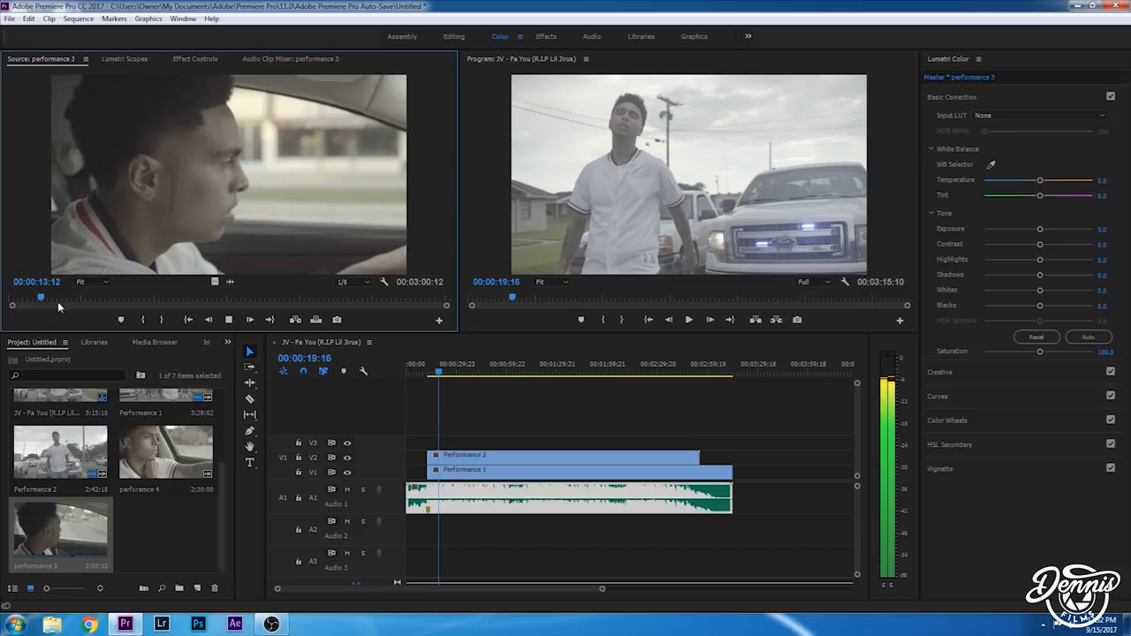
key(space)
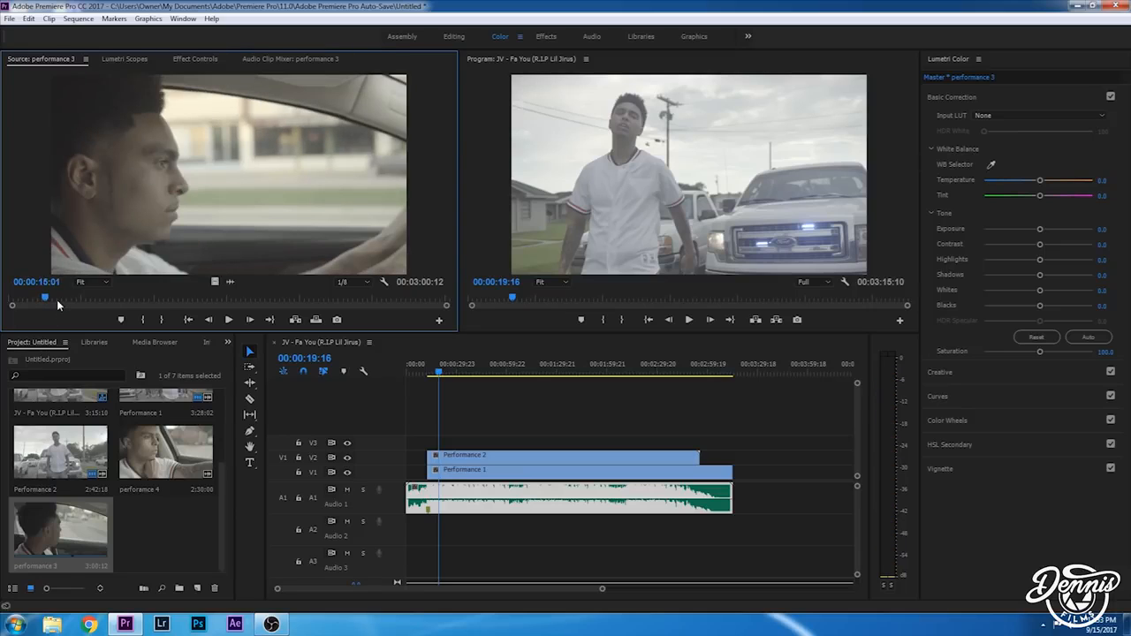
Step: Set the Program monitor's playback resolution to 1/8 and play the sequence briefly
click(809, 282)
click(810, 335)
key(space)
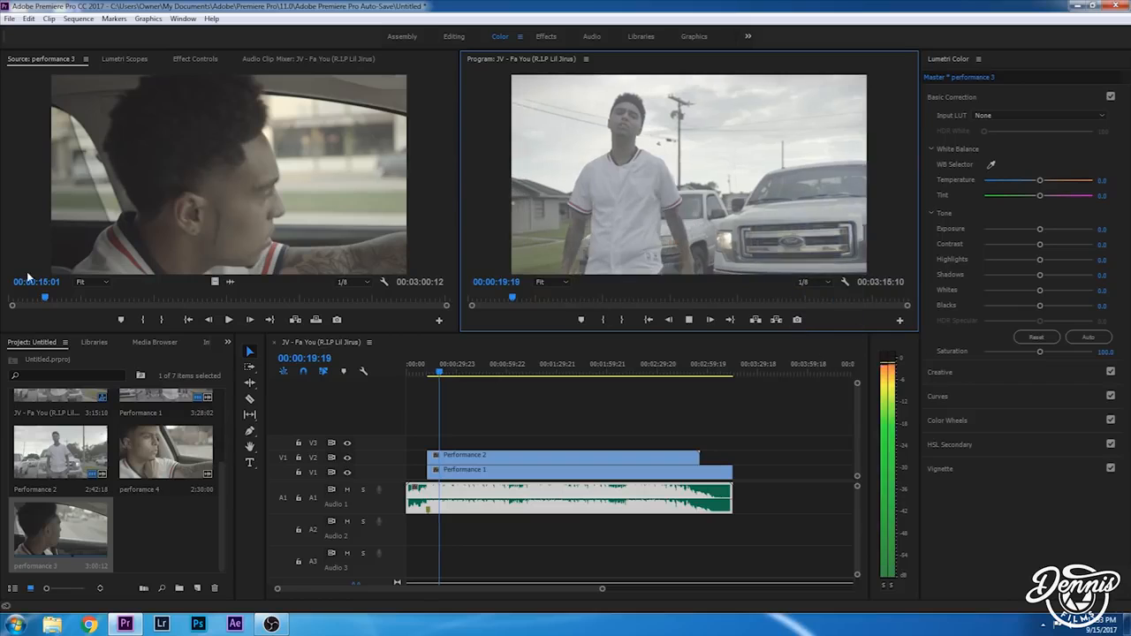
key(space)
Step: Find the matching beat in the performance 3 source footage and mark its In point at 00:00:20:00
click(229, 320)
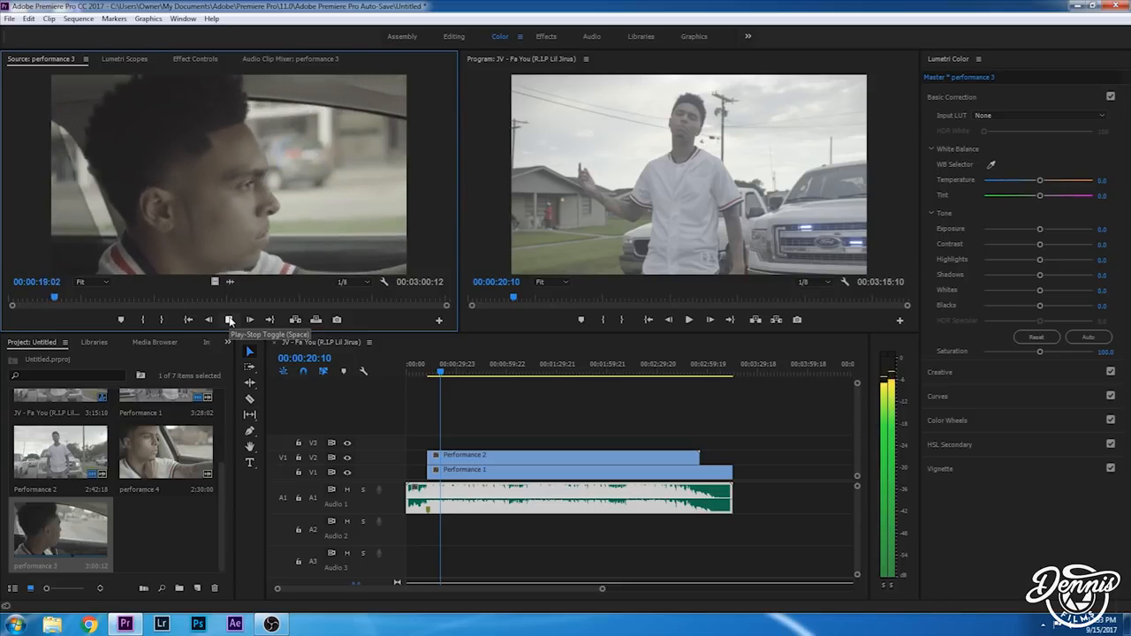
click(230, 320)
key(Left)
key(Left)
key(Left)
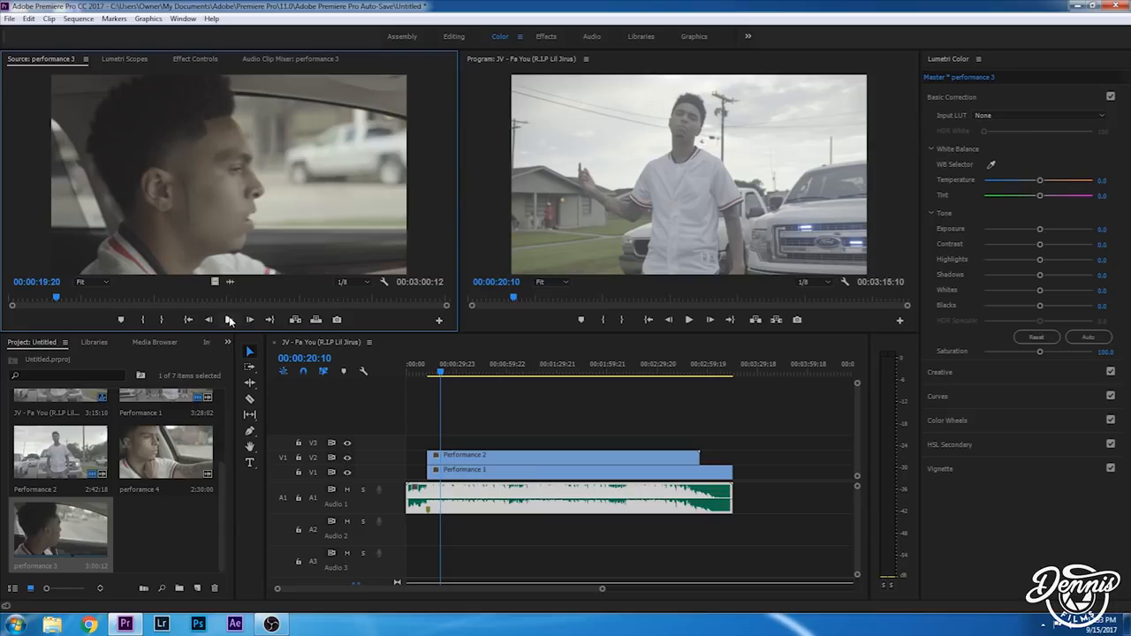
key(Left)
key(Right)
key(Right)
key(Right)
key(Right)
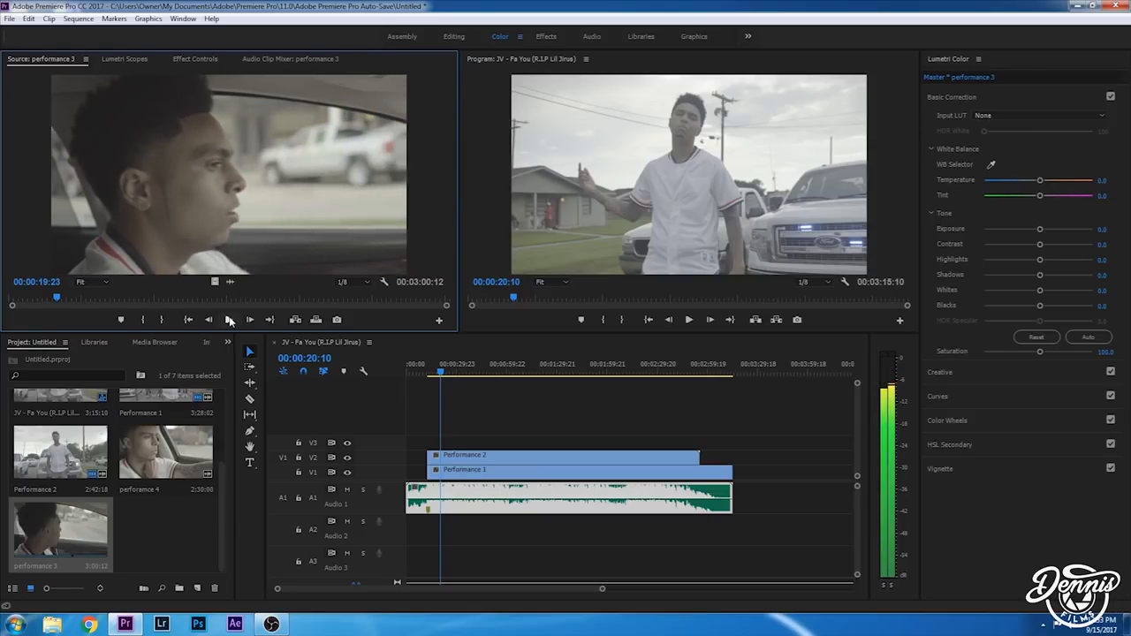
key(Right)
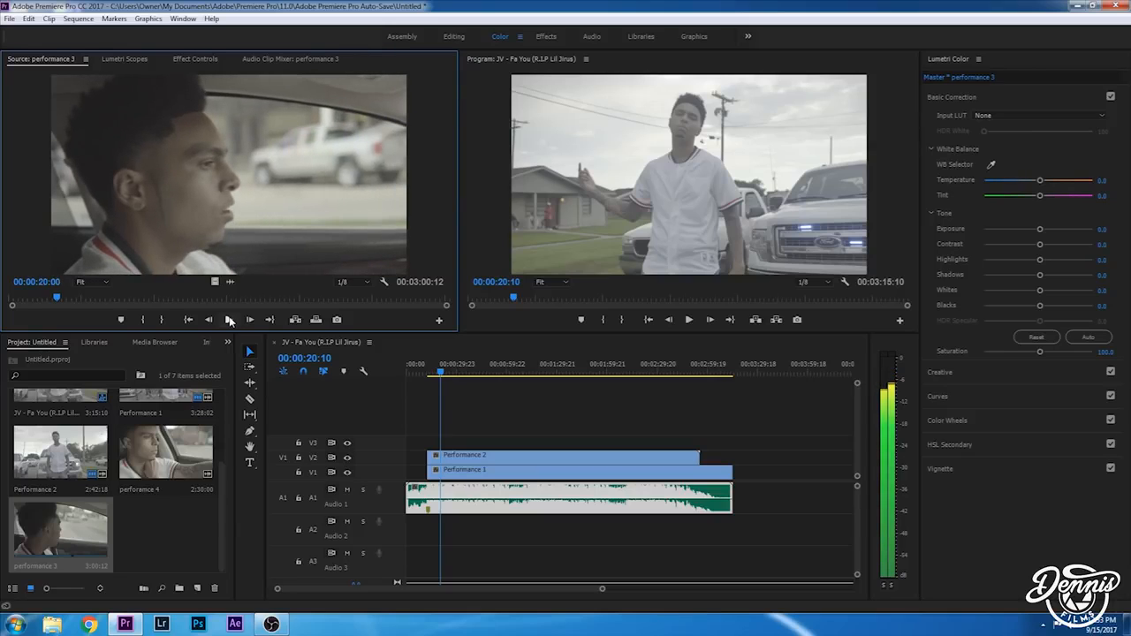
click(140, 319)
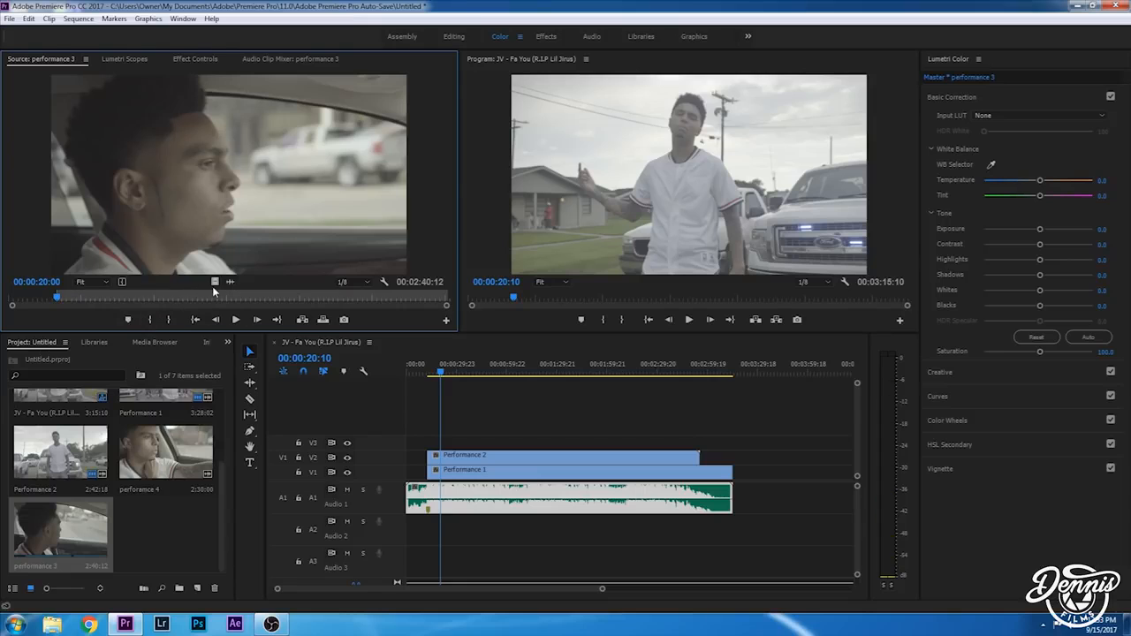
Step: Place the video of performance 3 on V3 at the song's 00:00:12:19 marker and play the sequence to check its sync
drag(239, 308, 431, 438)
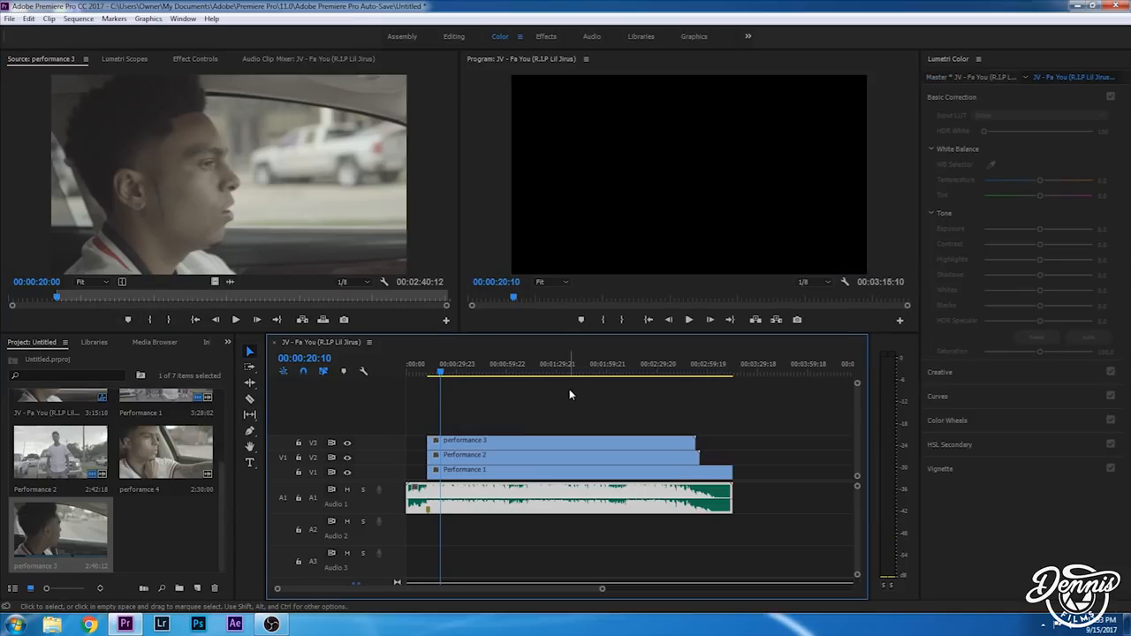
key(space)
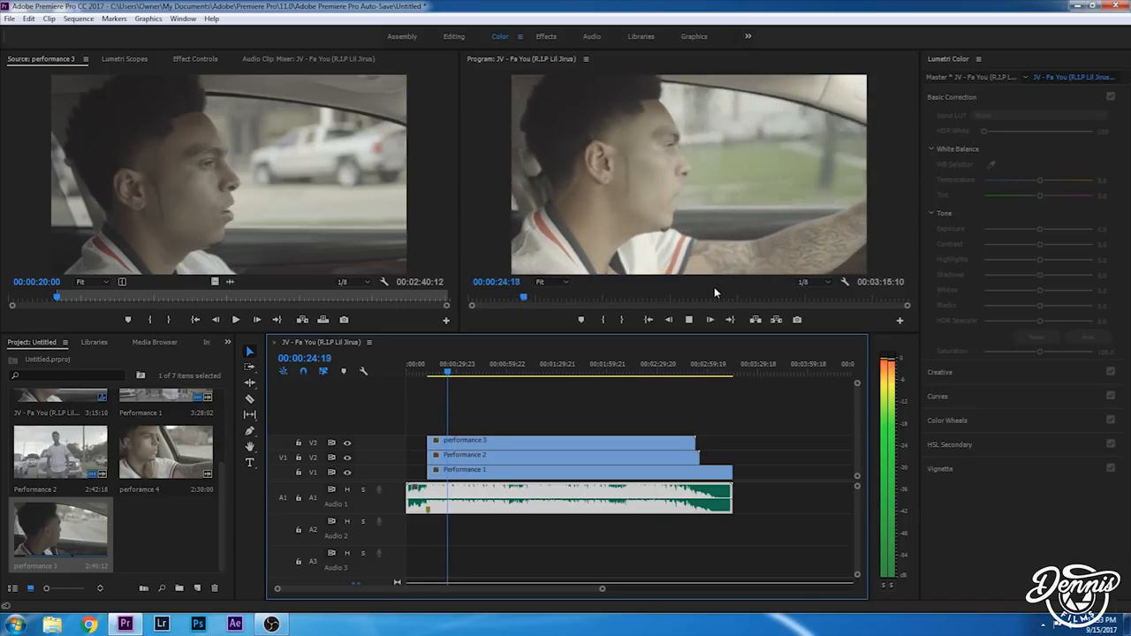
key(space)
Step: Open perforamce 4 as the source clip, find its matching beat and mark the In point at 00:00:02:14
double_click(171, 475)
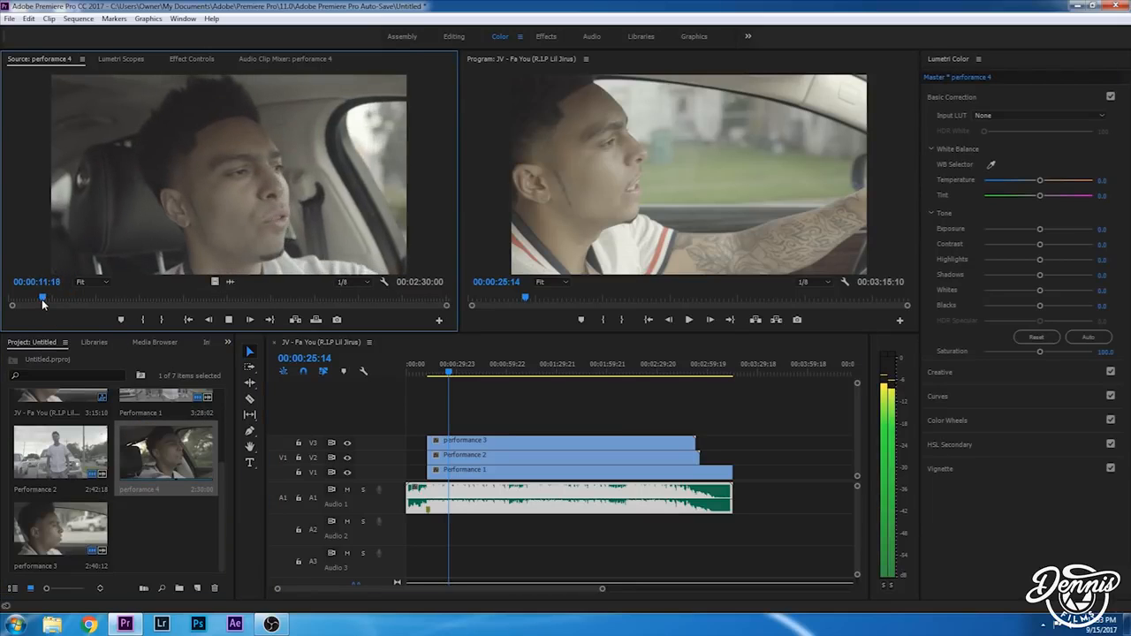
drag(41, 299, 13, 301)
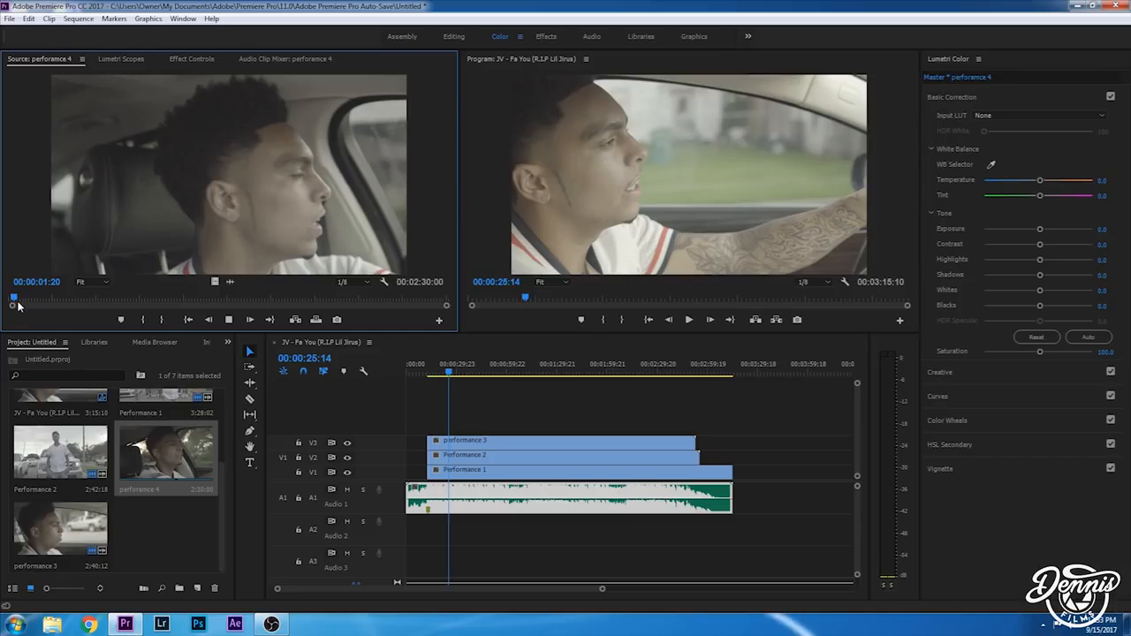
key(space)
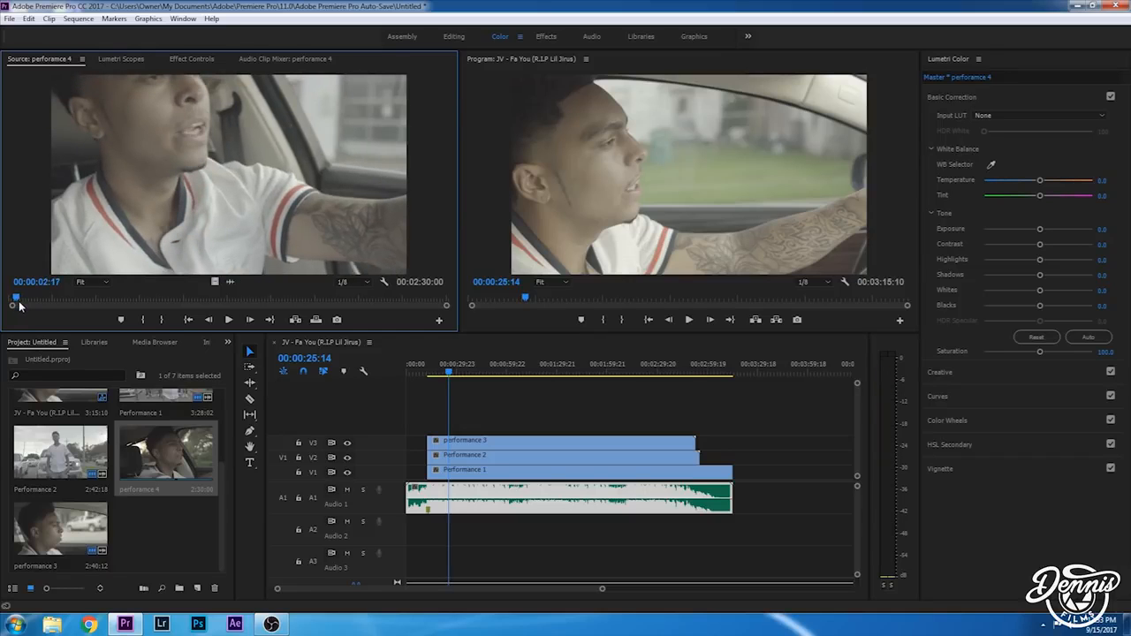
key(Left)
key(Left)
key(Left)
key(Left)
key(j)
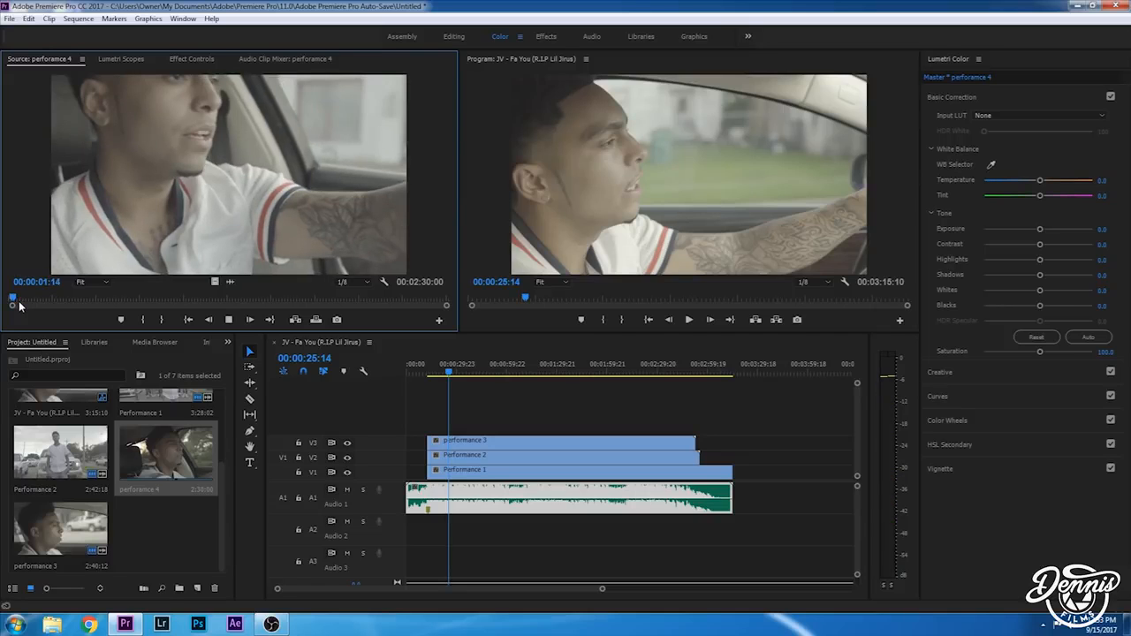
key(space)
key(Left)
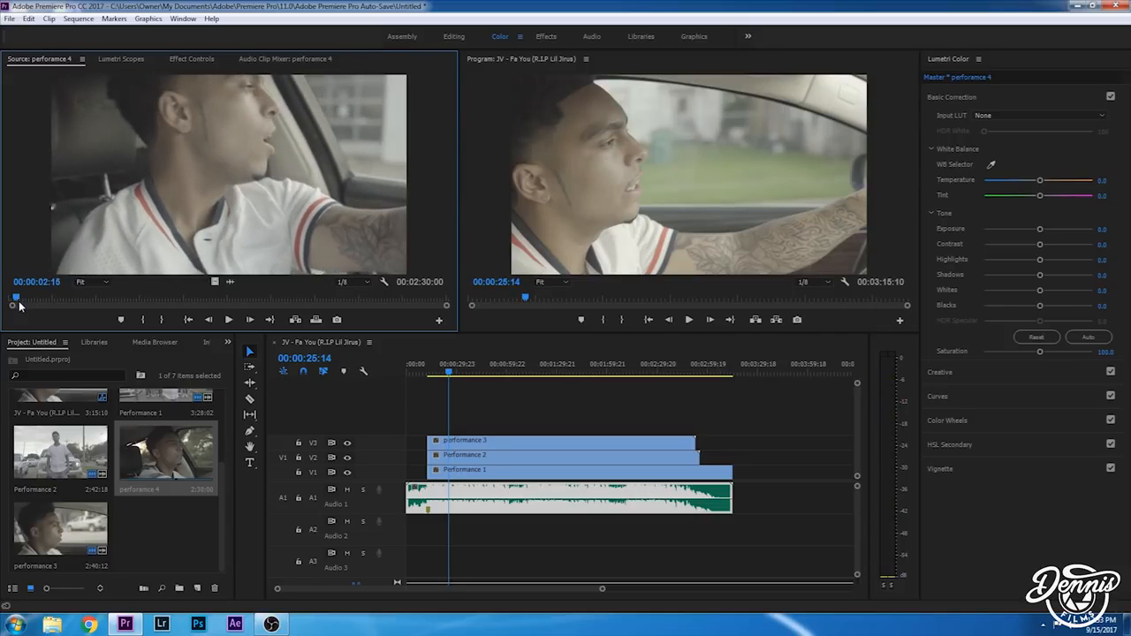
key(Left)
key(Left)
key(Left)
key(Left)
key(Left)
key(Left)
key(Right)
key(Right)
key(Right)
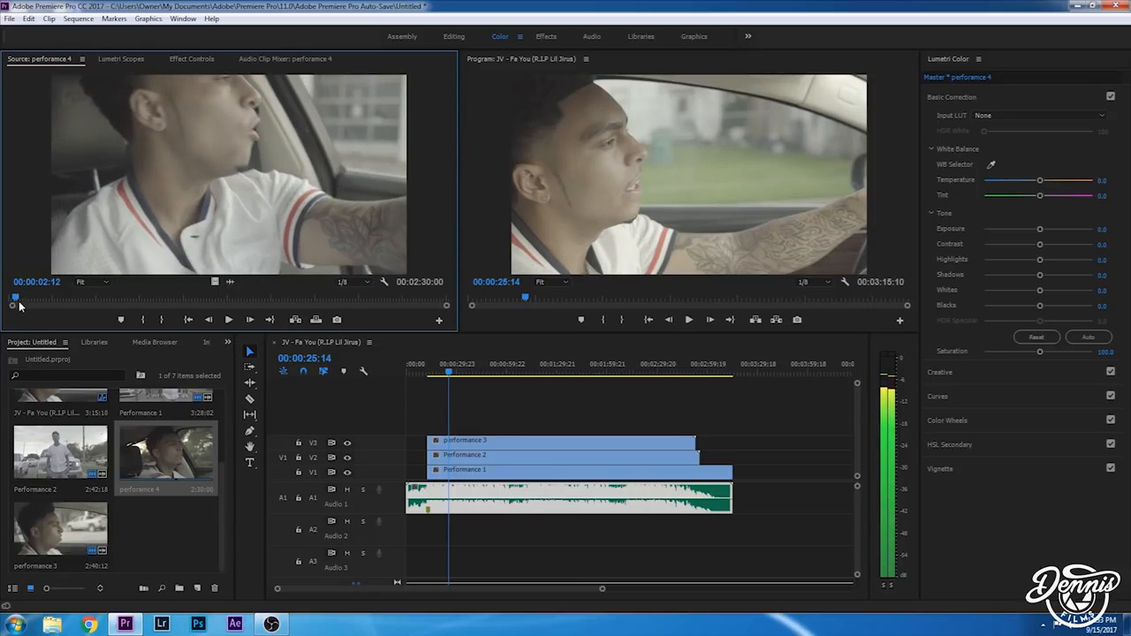
key(Right)
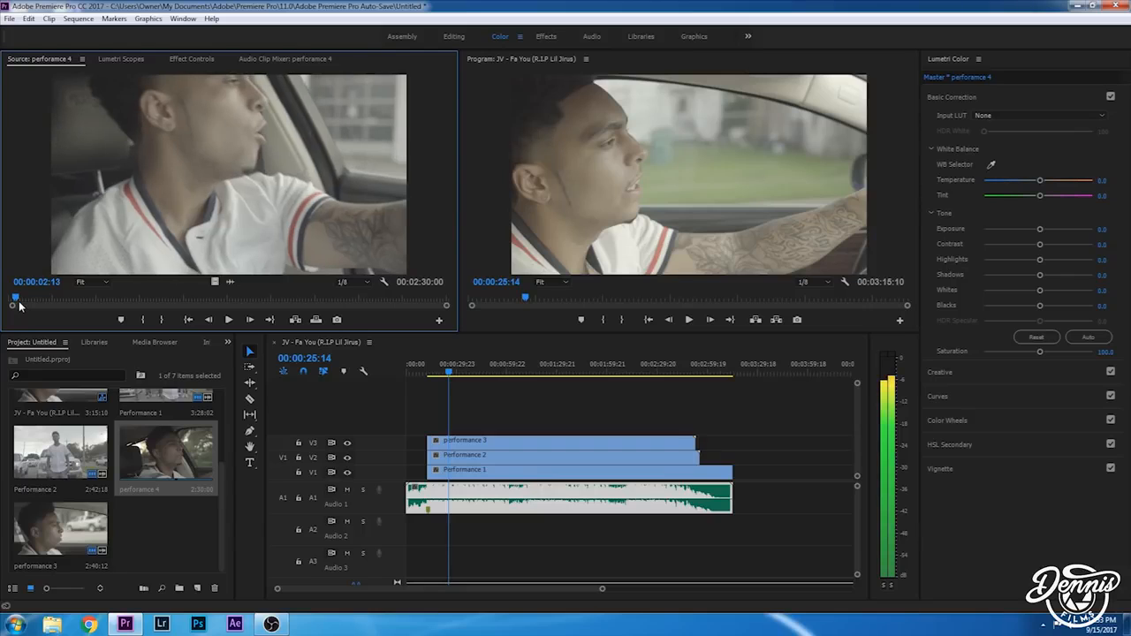
key(Right)
Step: Place the video of perforamce 4 on a new V4 track at the 00:00:12:19 marker and play the sequence to check its sync
drag(216, 281, 437, 417)
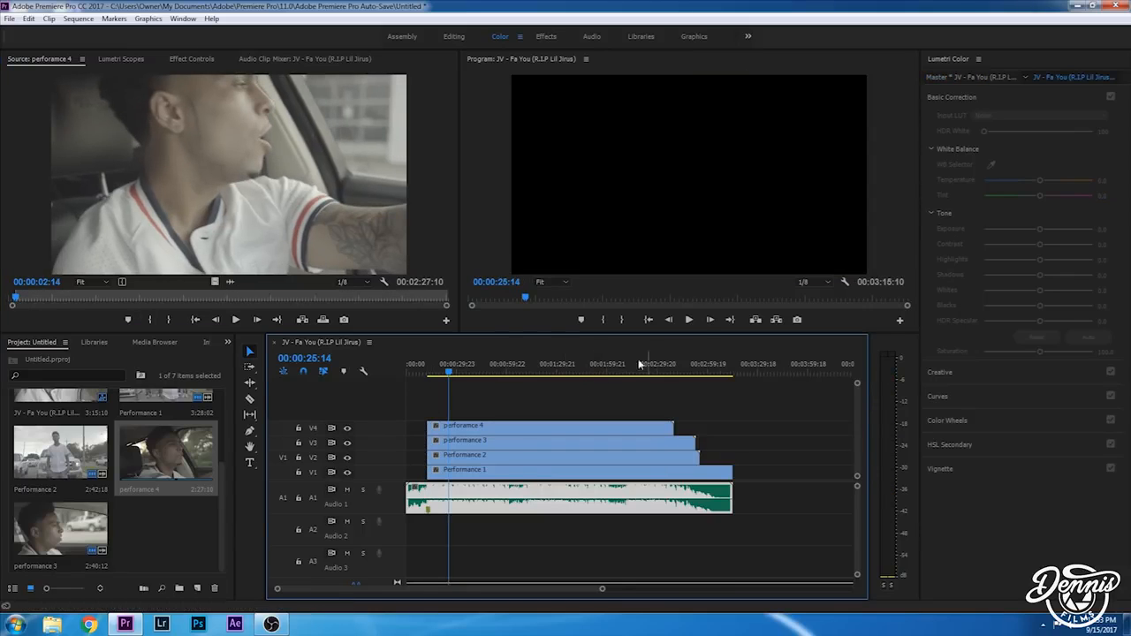
click(709, 320)
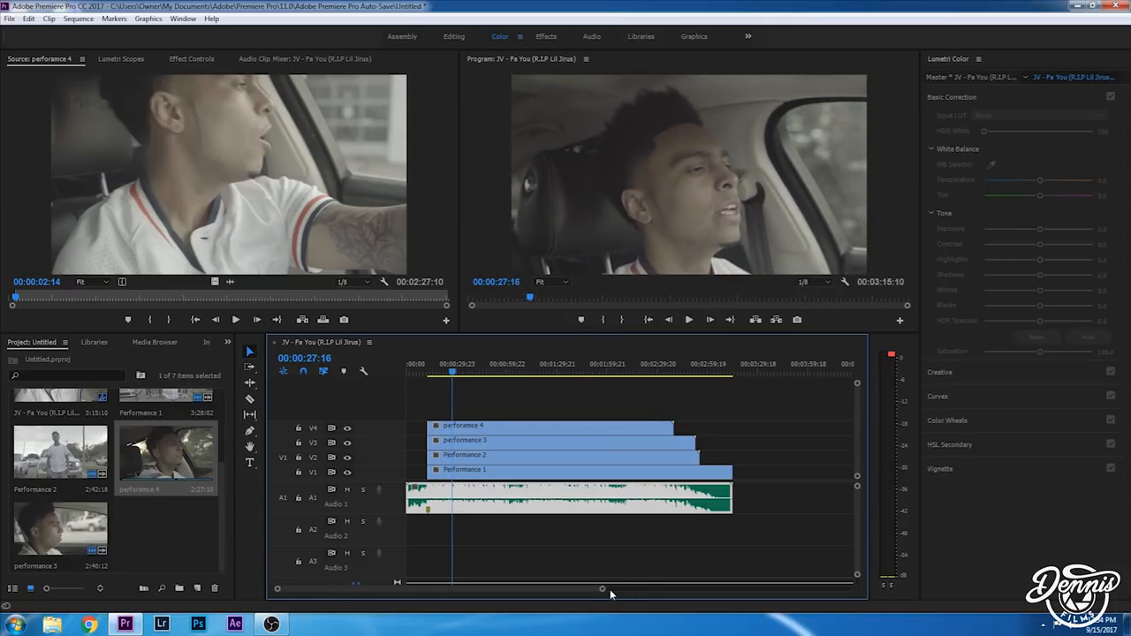
Step: Switch to the Razor tool and play the four stacked clips from their start at about 00:00:12:22
drag(602, 590, 460, 590)
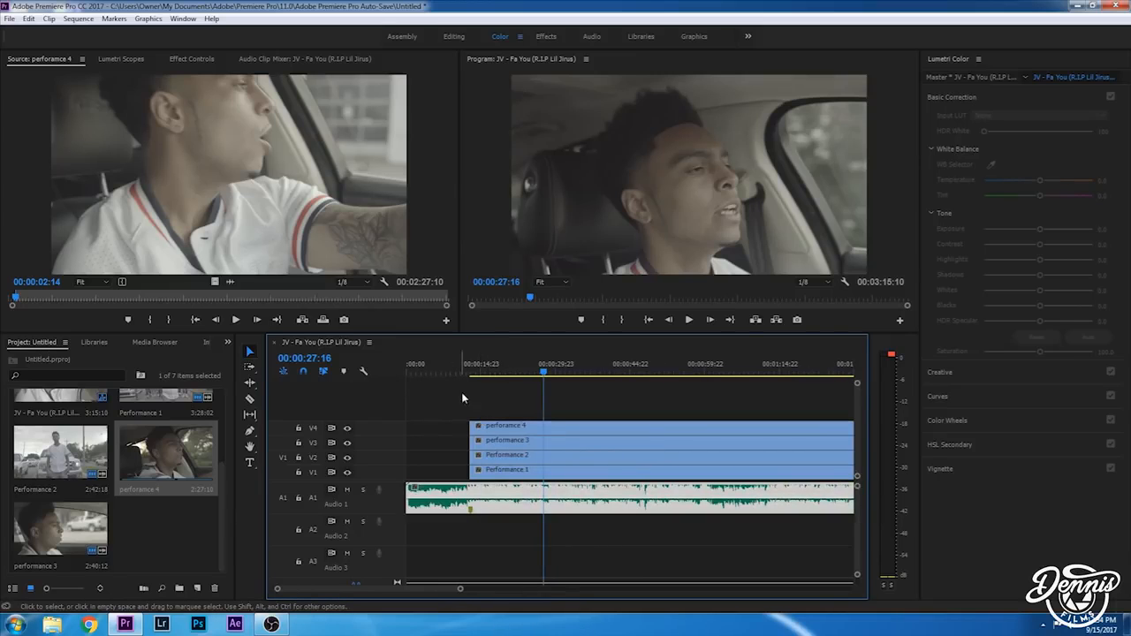
mouse_move(460, 585)
mouse_down()
mouse_move(545, 583)
mouse_move(471, 590)
mouse_up()
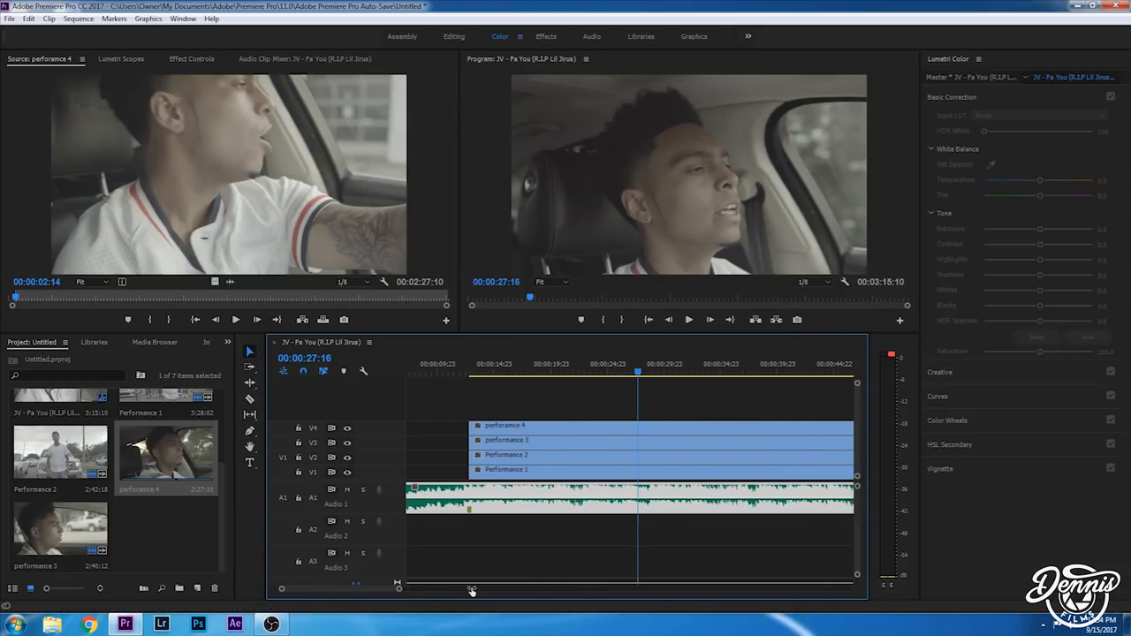
click(472, 366)
key(c)
key(space)
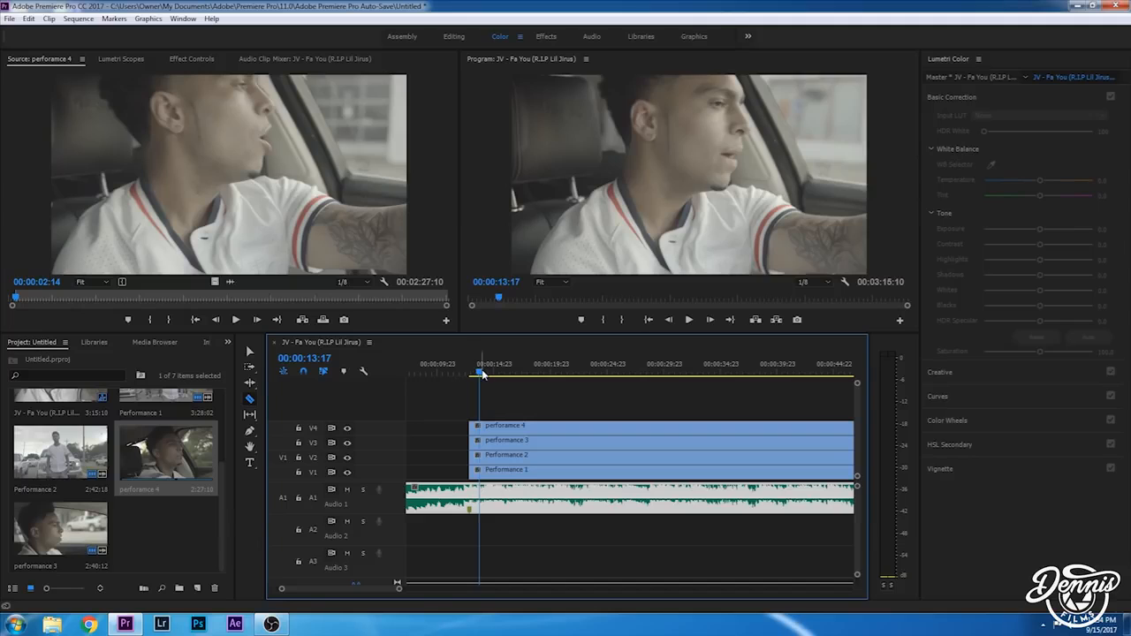
drag(481, 372, 471, 373)
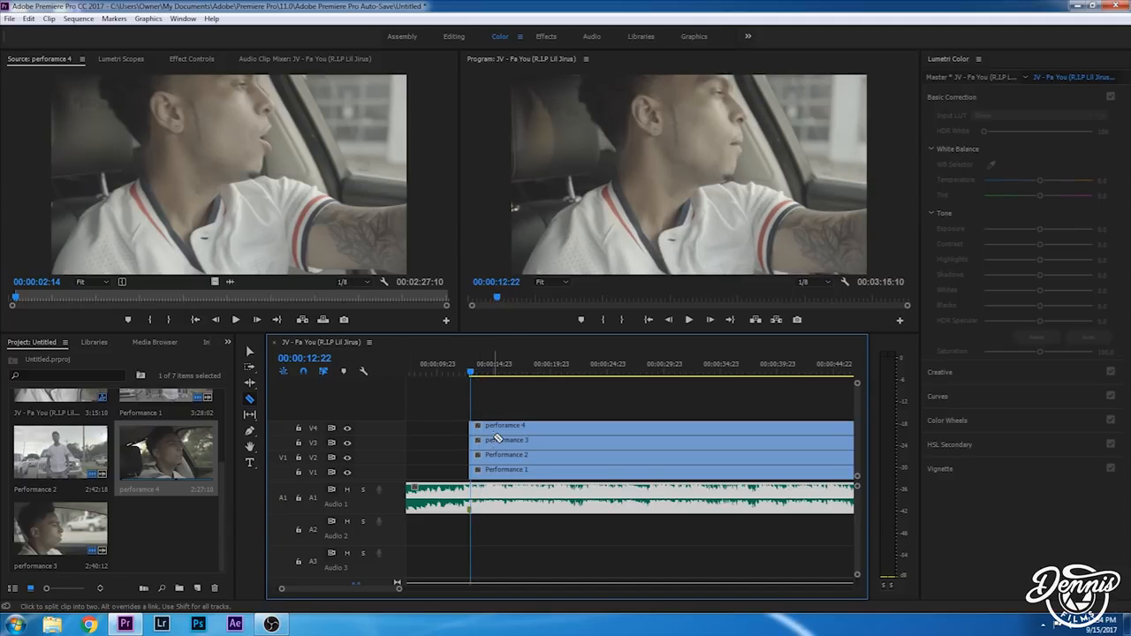
key(space)
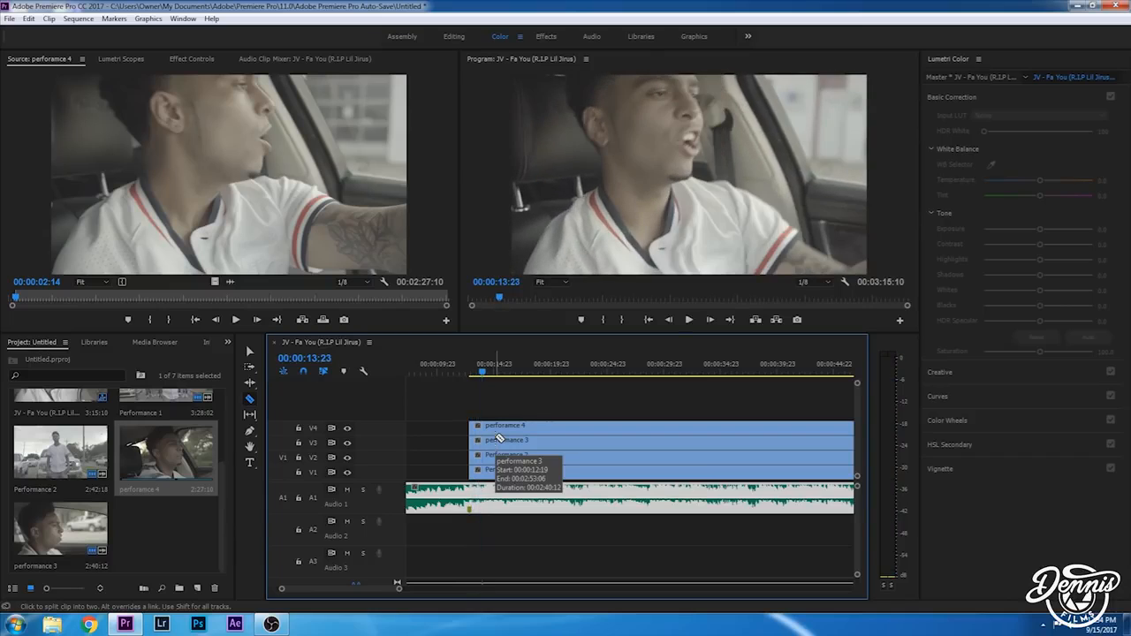
key(space)
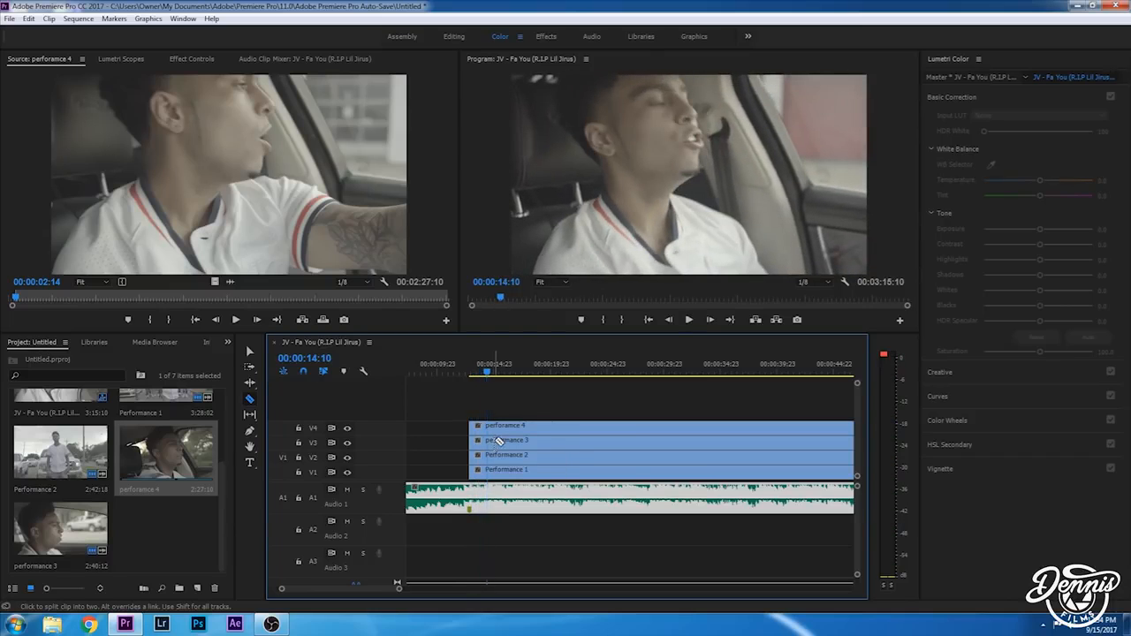
Step: Hide video tracks V2, V3 and V4 and play Performance 1 from 00:00:12:22 to check its sync with the song
click(348, 443)
click(346, 459)
click(471, 372)
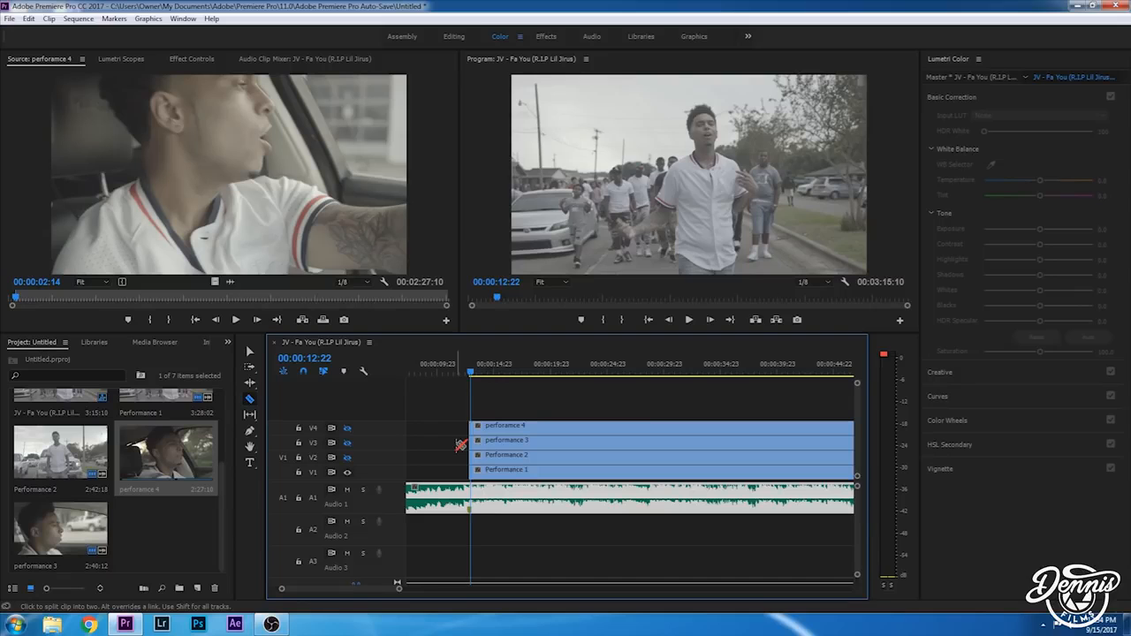
key(space)
key(space)
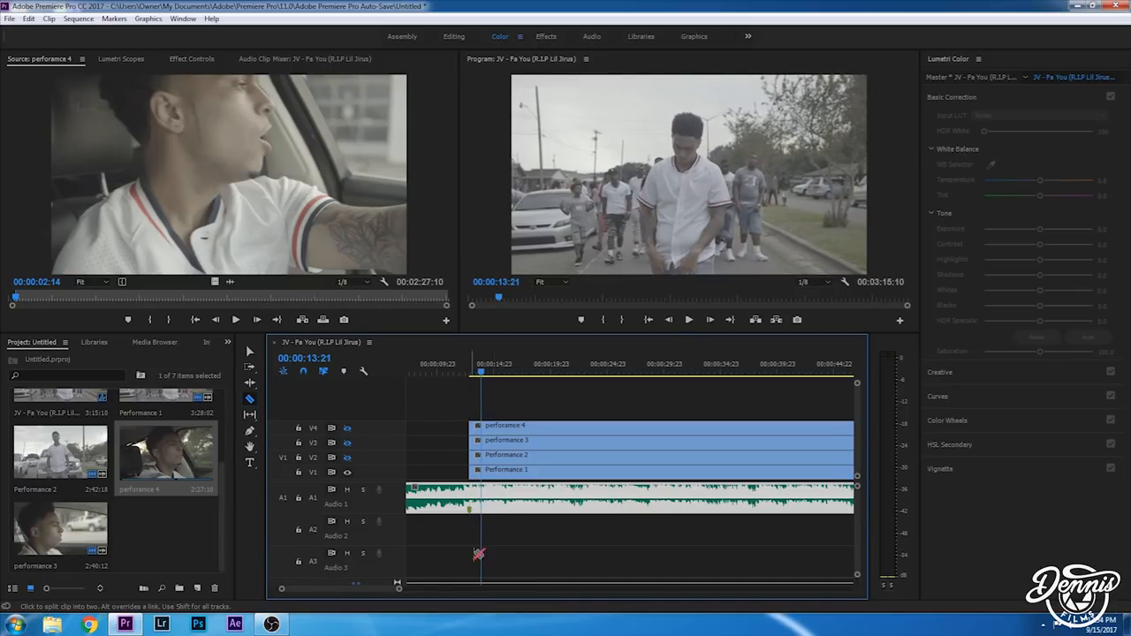
Step: Play the sequence from 00:00:12:19 and cut all four stacked performance clips at 00:00:13:11
drag(399, 589, 329, 589)
drag(857, 577, 857, 535)
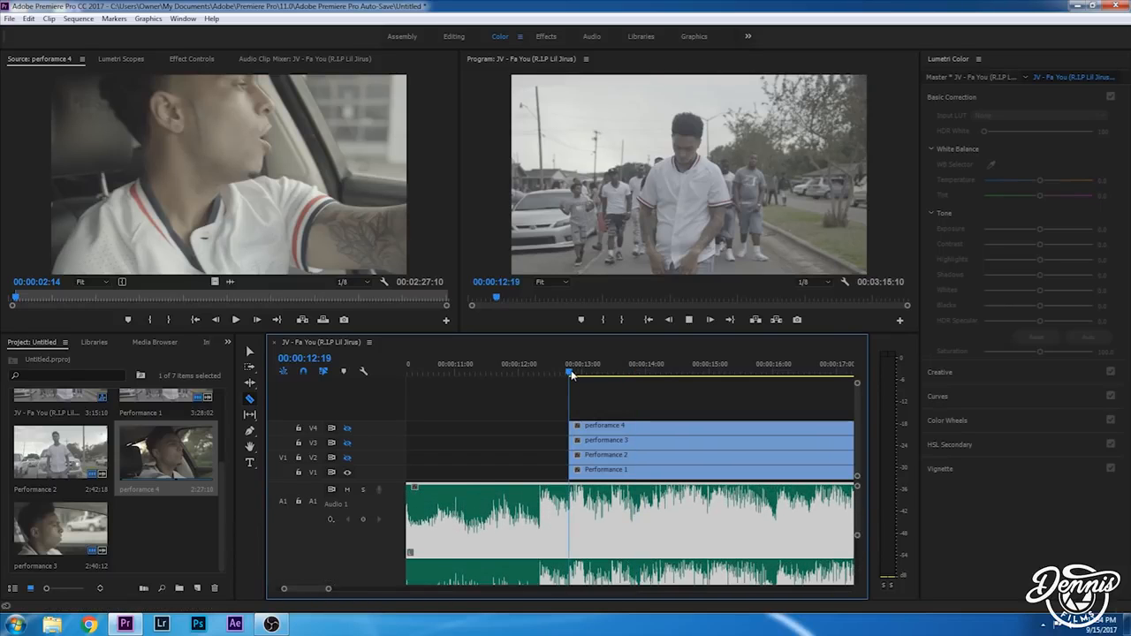
key(space)
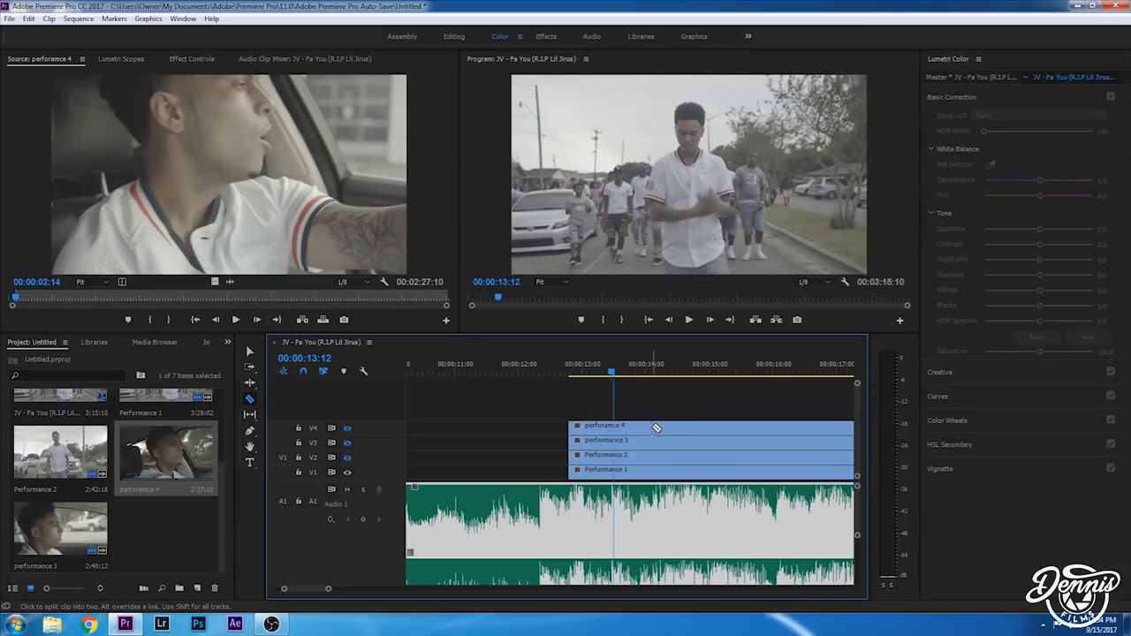
key(Left)
click(614, 425)
click(614, 440)
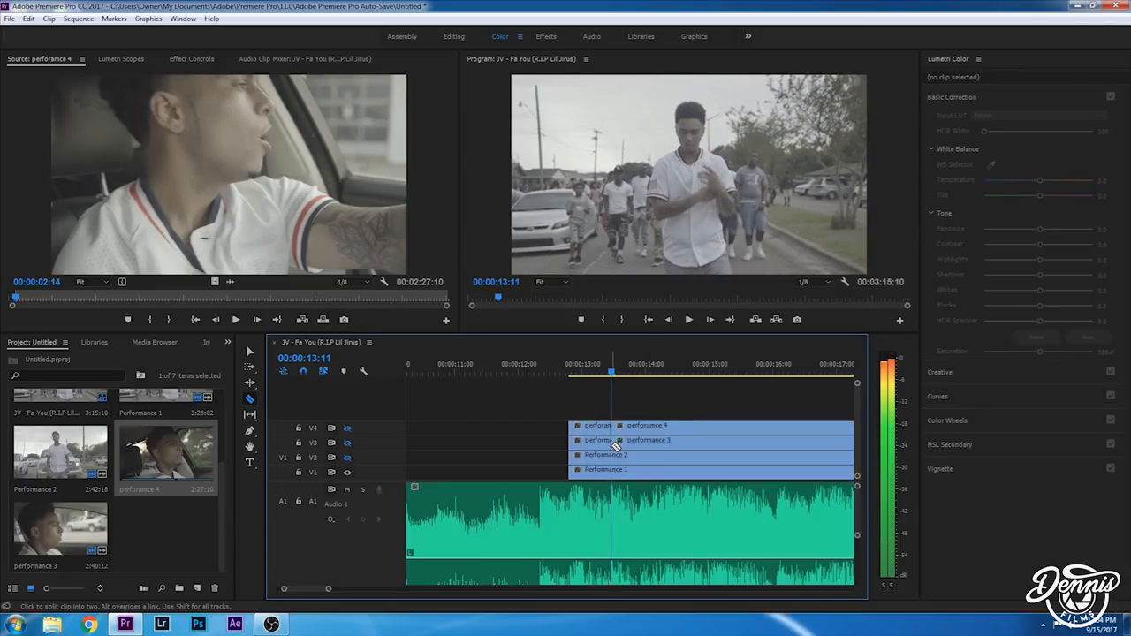
click(615, 469)
Step: Play on from the first cut and split the four stacked clips at 00:00:14:14
drag(329, 590, 350, 589)
key(space)
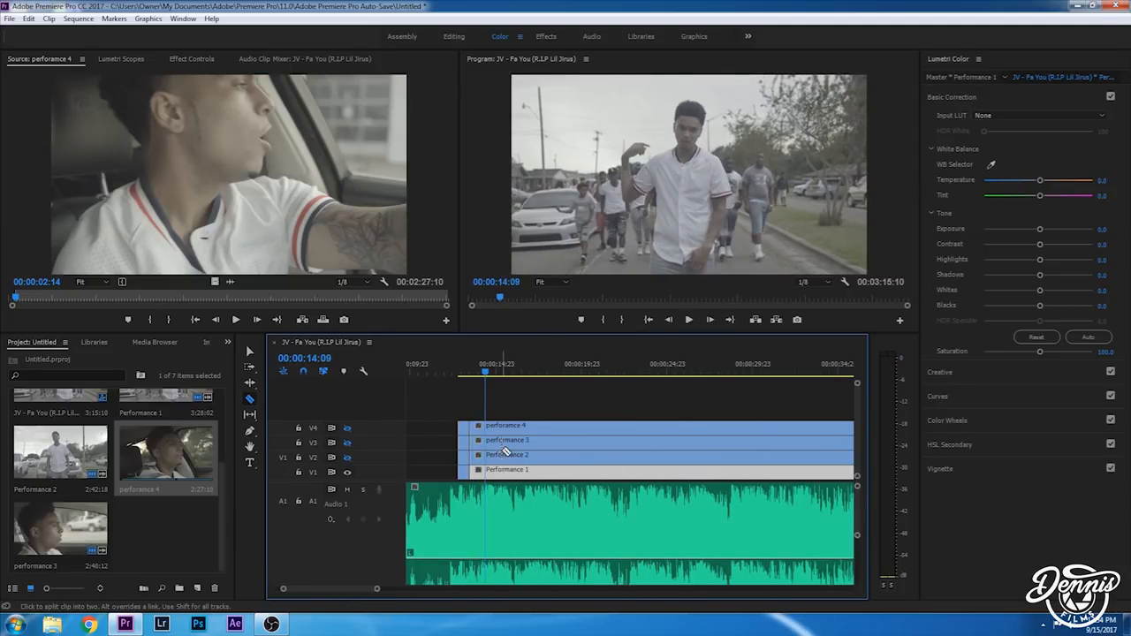
key(space)
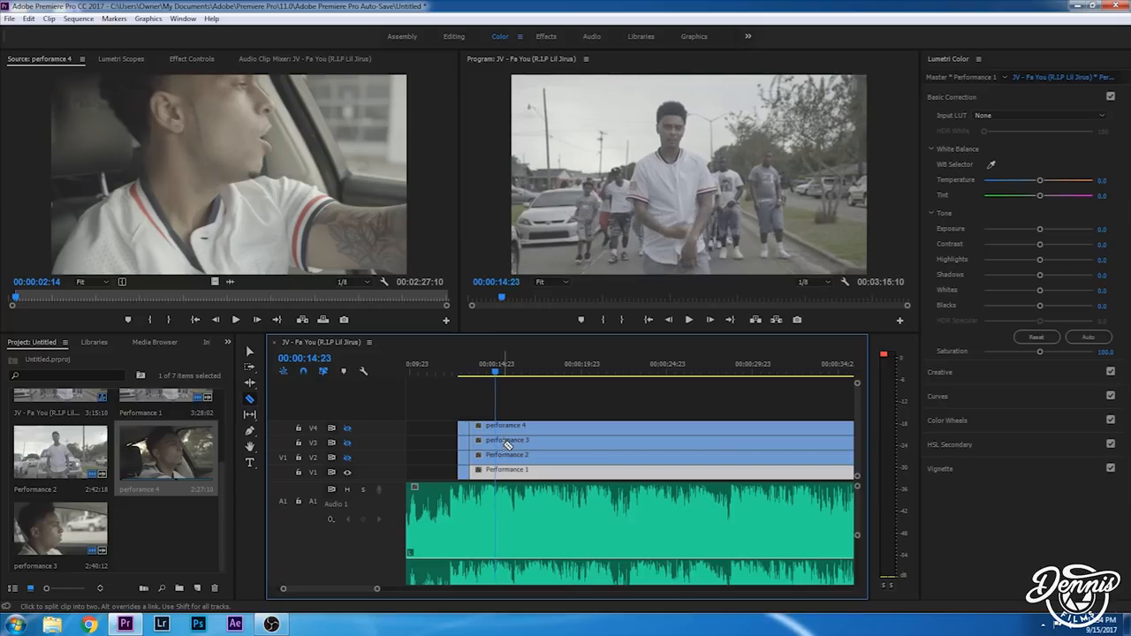
key(space)
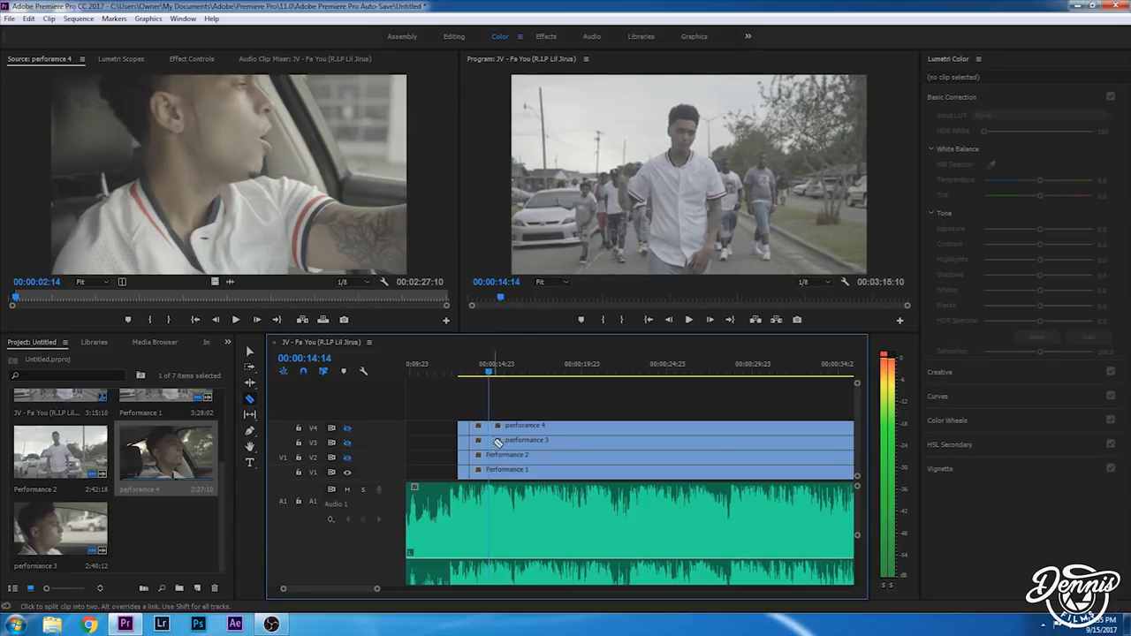
shift+click(493, 471)
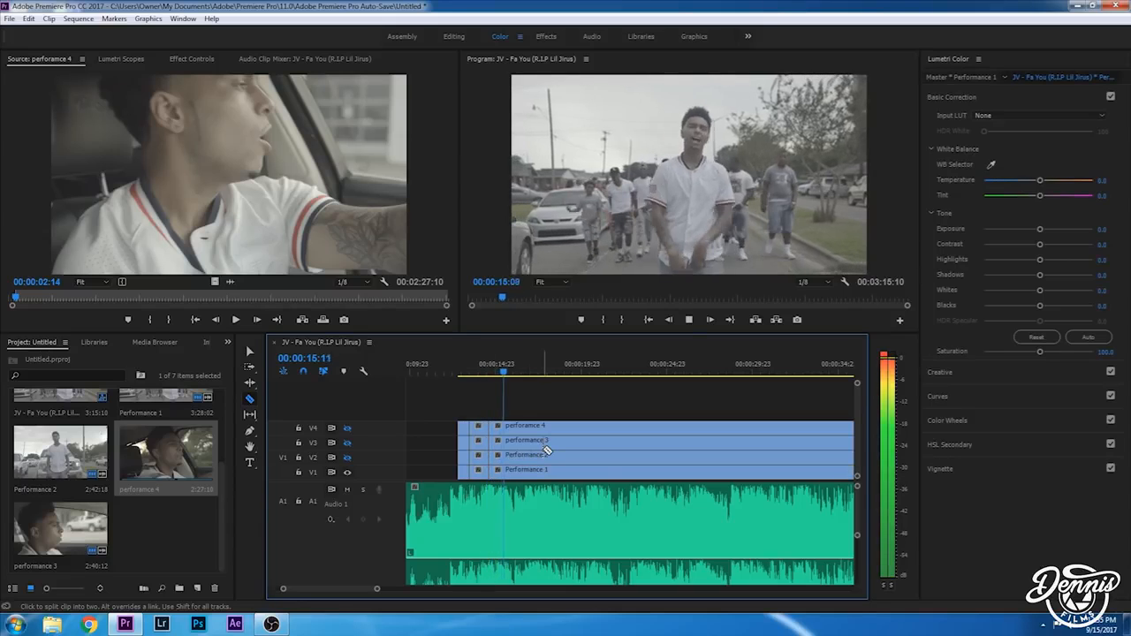
Step: Stop playback at 00:00:16:02 and split the clips on V1 to V4 there
key(space)
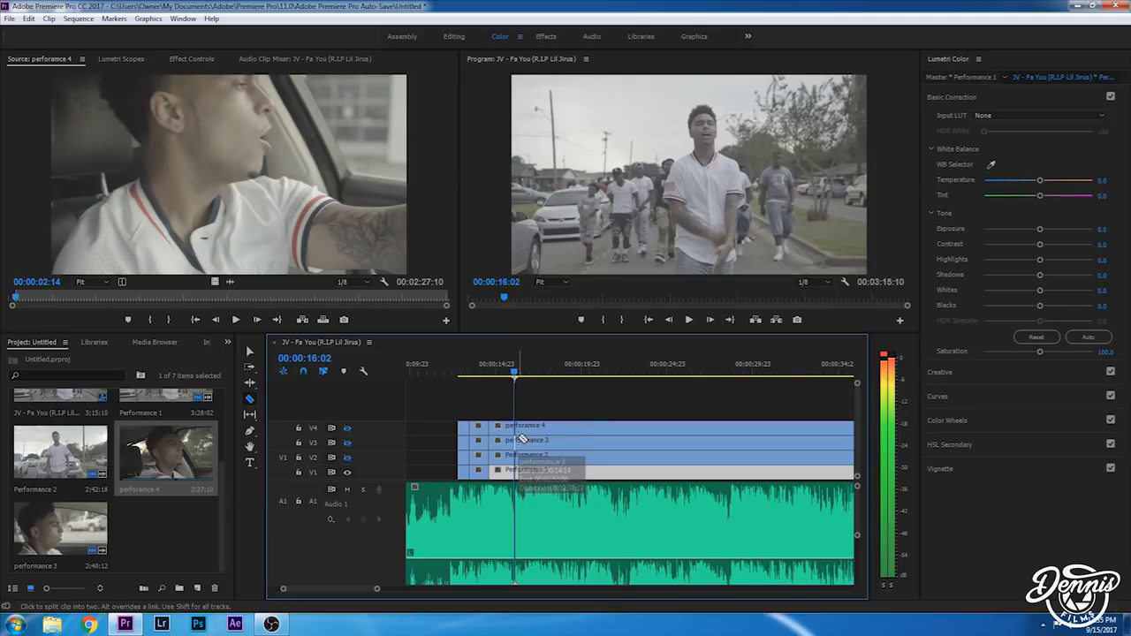
click(516, 443)
click(516, 456)
click(516, 472)
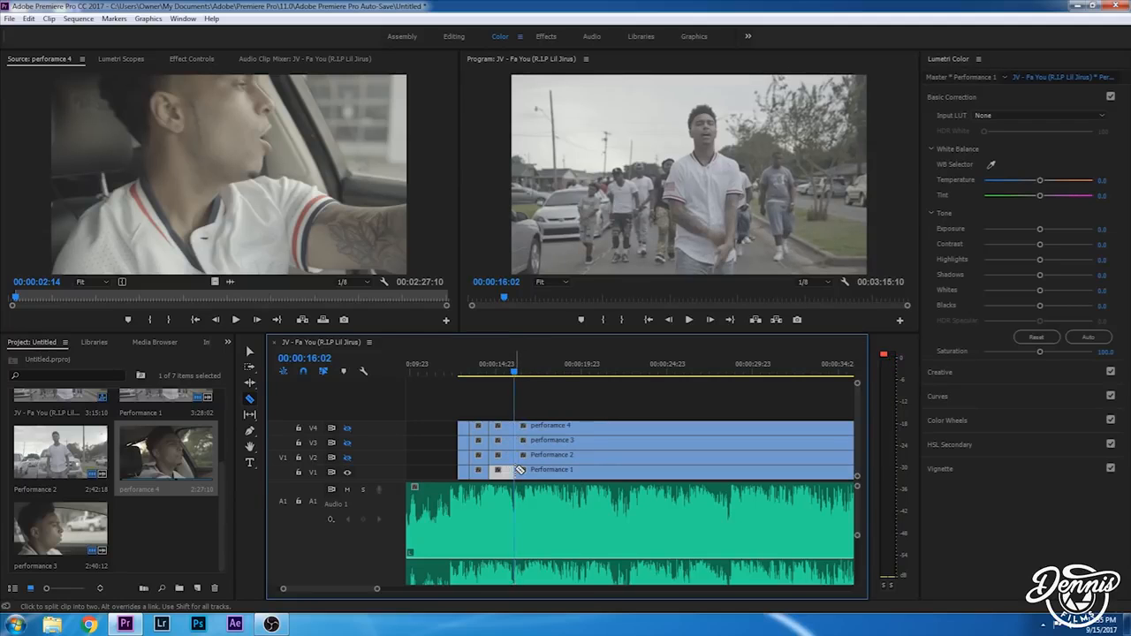
Step: Find the next beat at 00:00:16:17 and split all four stacked clips exactly there, undoing the misplaced cut on V4
key(space)
key(space)
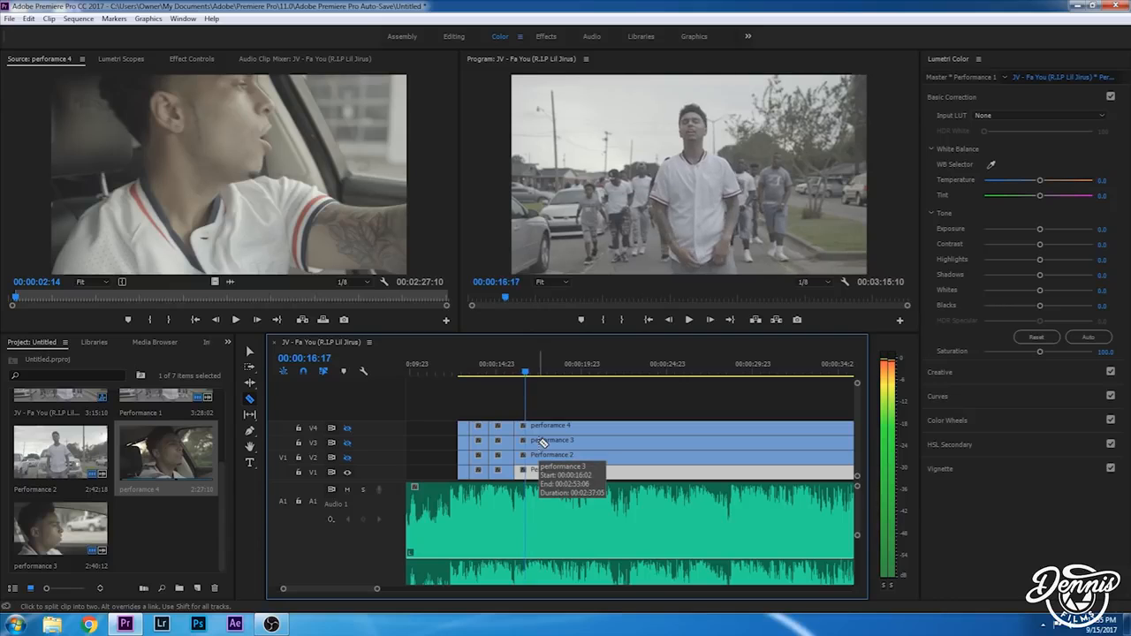
key(Left)
key(Right)
click(534, 428)
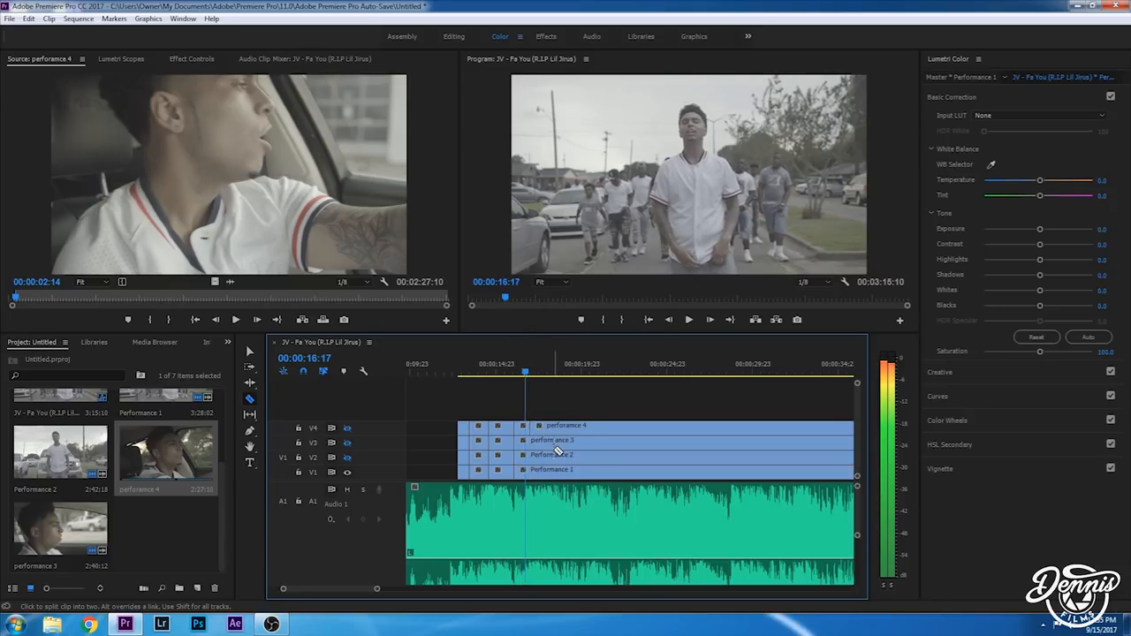
key(ctrl+z)
shift+click(530, 429)
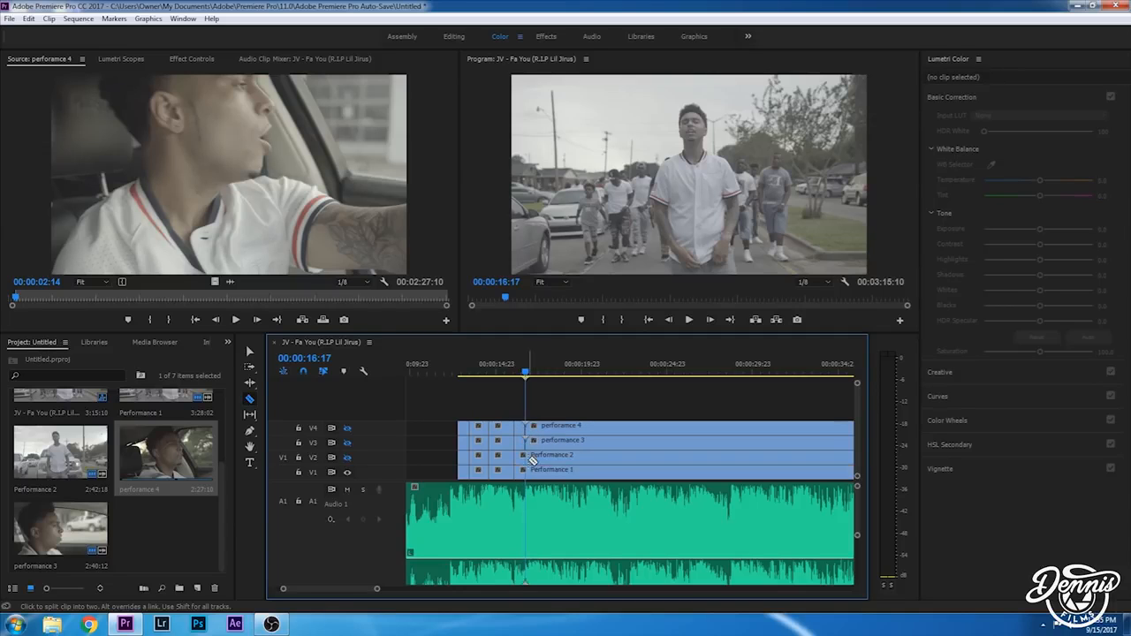
Step: Replay the section from about 00:00:17:07 to find the next switch point and split all four clips at 00:00:18:04
key(space)
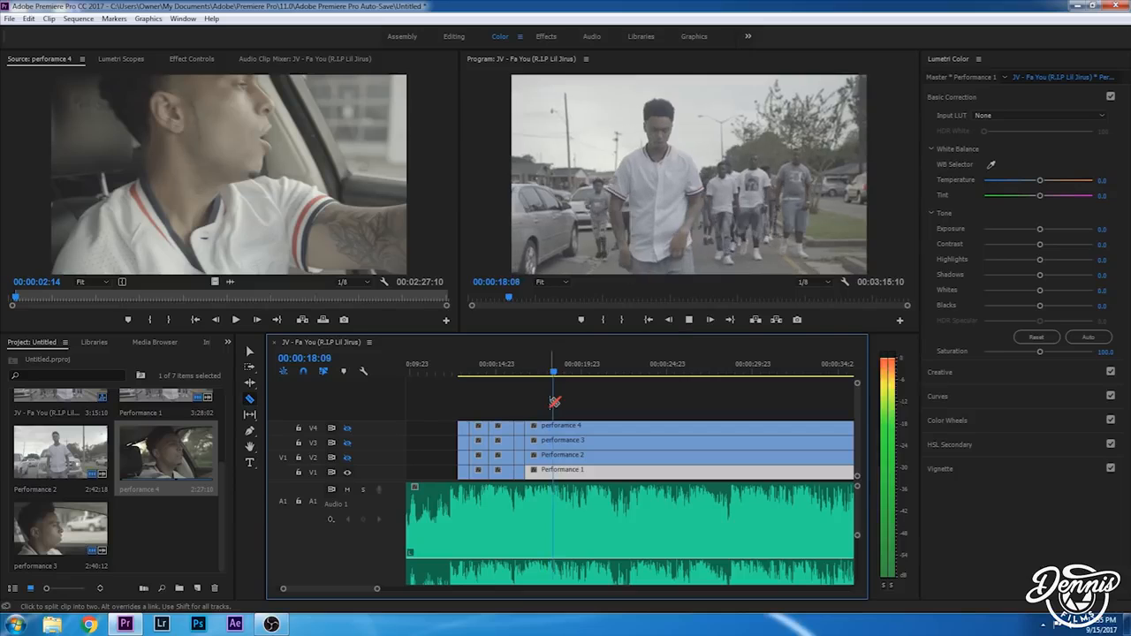
key(space)
click(535, 375)
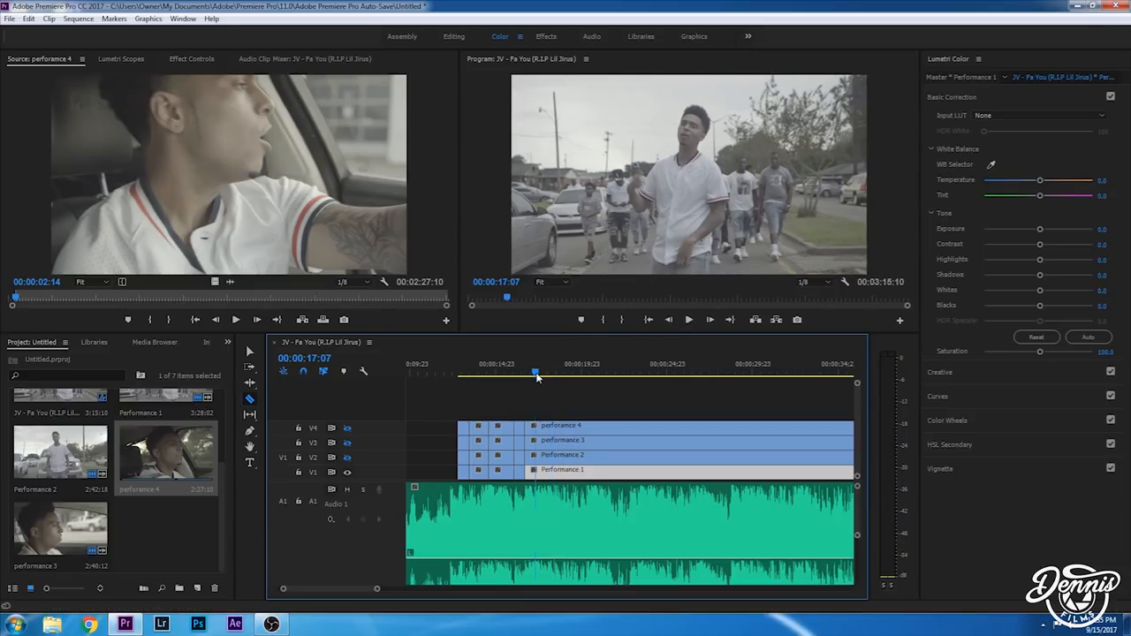
key(space)
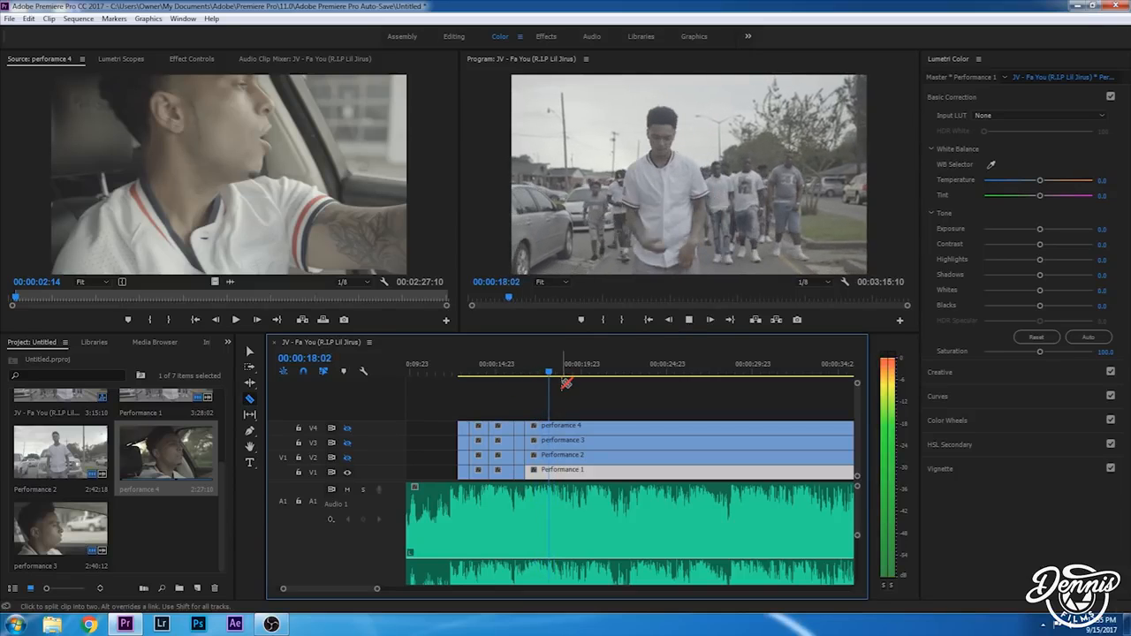
key(space)
key(Left)
key(Left)
key(Left)
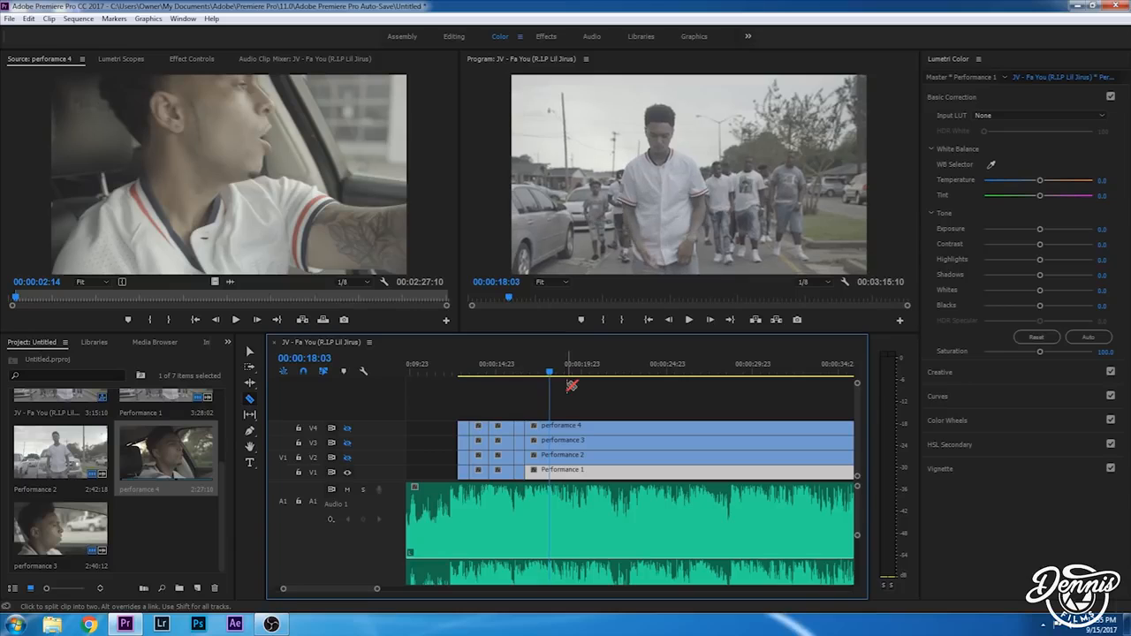
shift+click(551, 455)
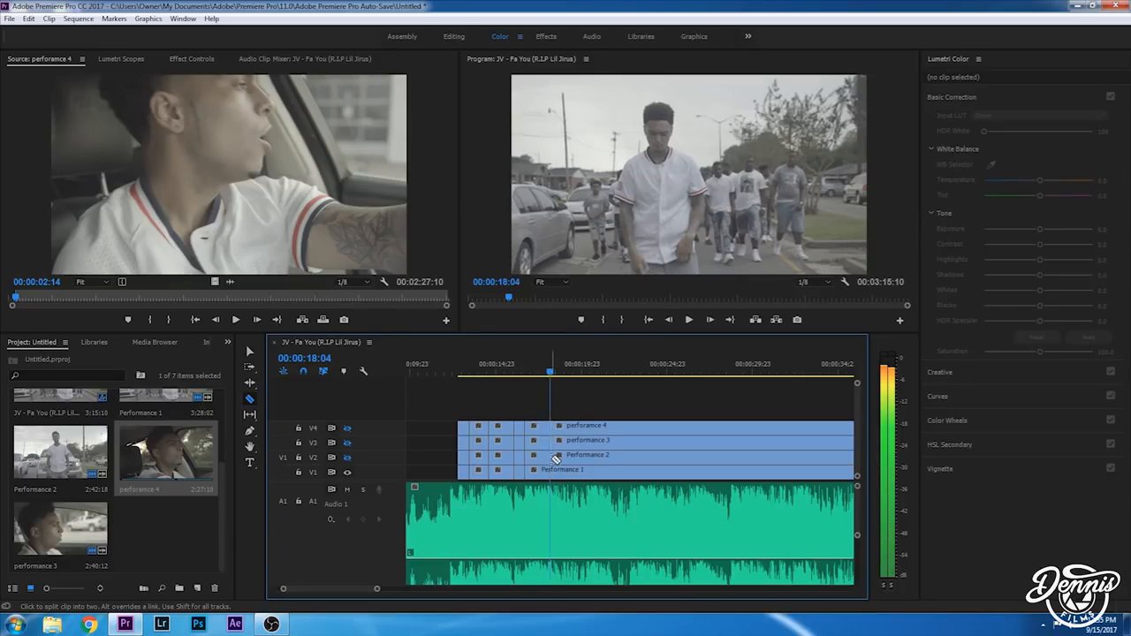
Step: Play to 00:00:19:02 and cut the four stacked performance clips at that frame
key(space)
key(space)
key(Left)
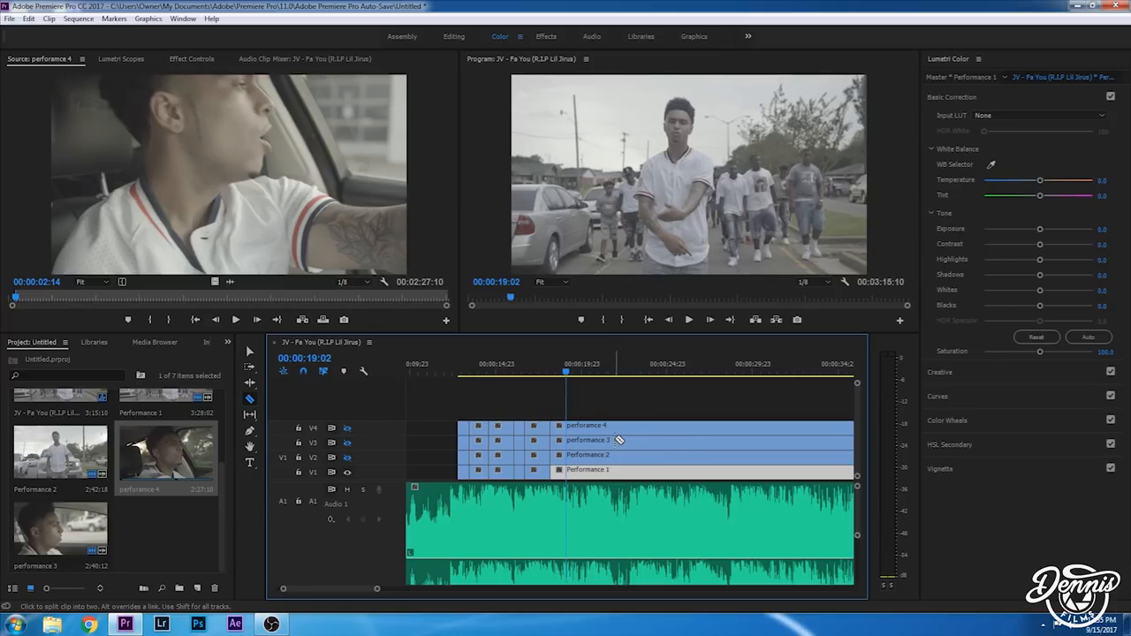
shift+click(569, 441)
Step: Play on to the next beat and cut the clips on all four video tracks at 00:00:20:15
key(space)
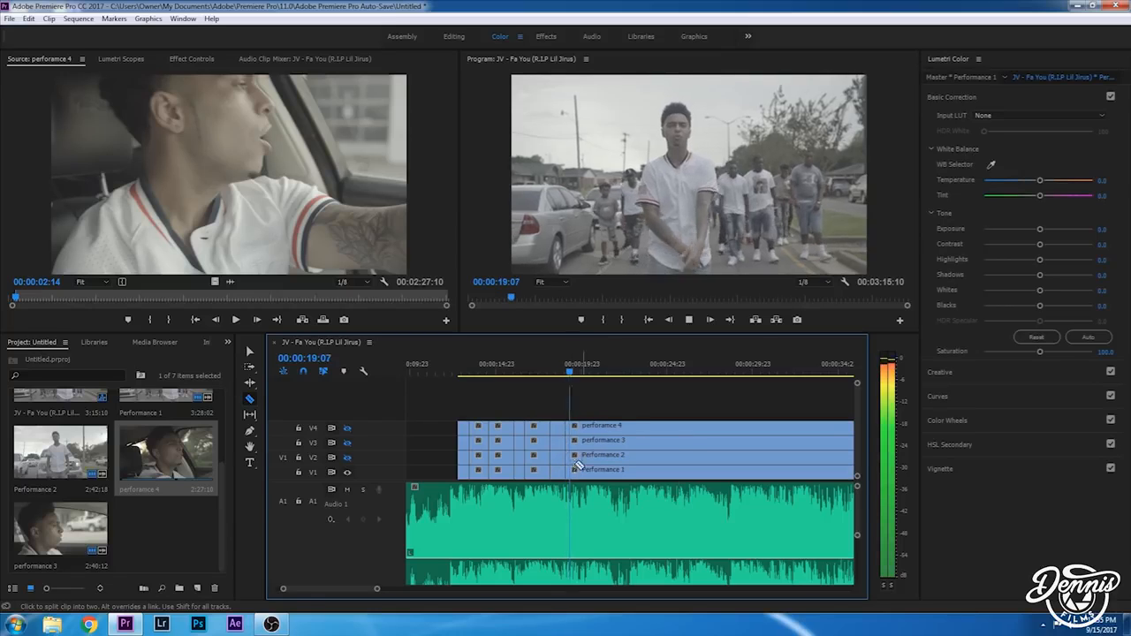
key(space)
key(Left)
key(Left)
key(Left)
key(Left)
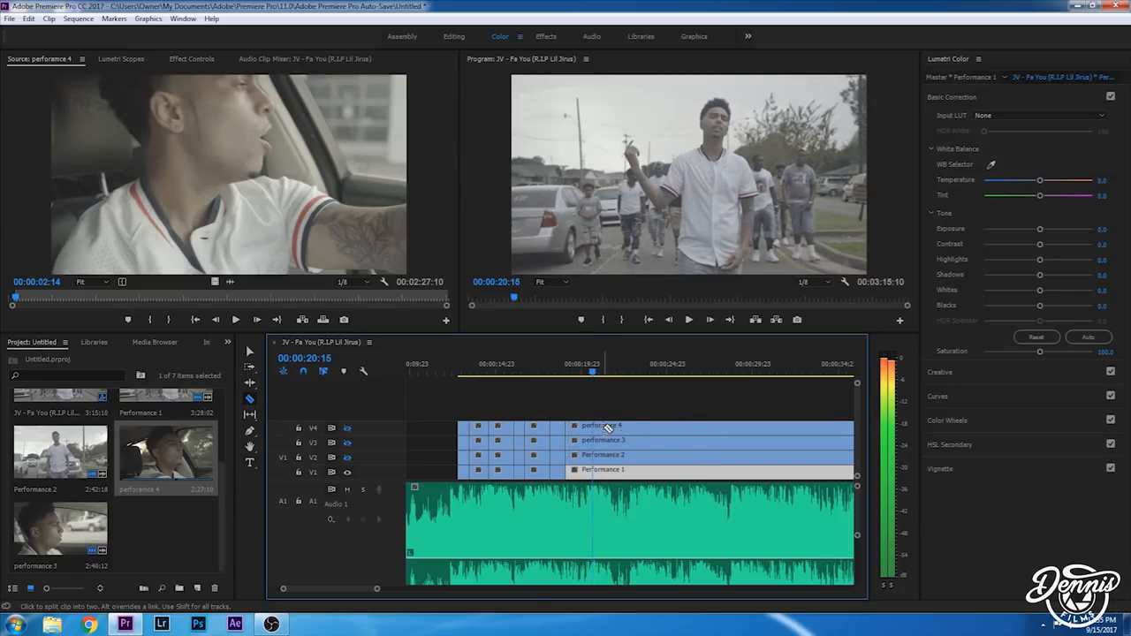
shift+click(593, 433)
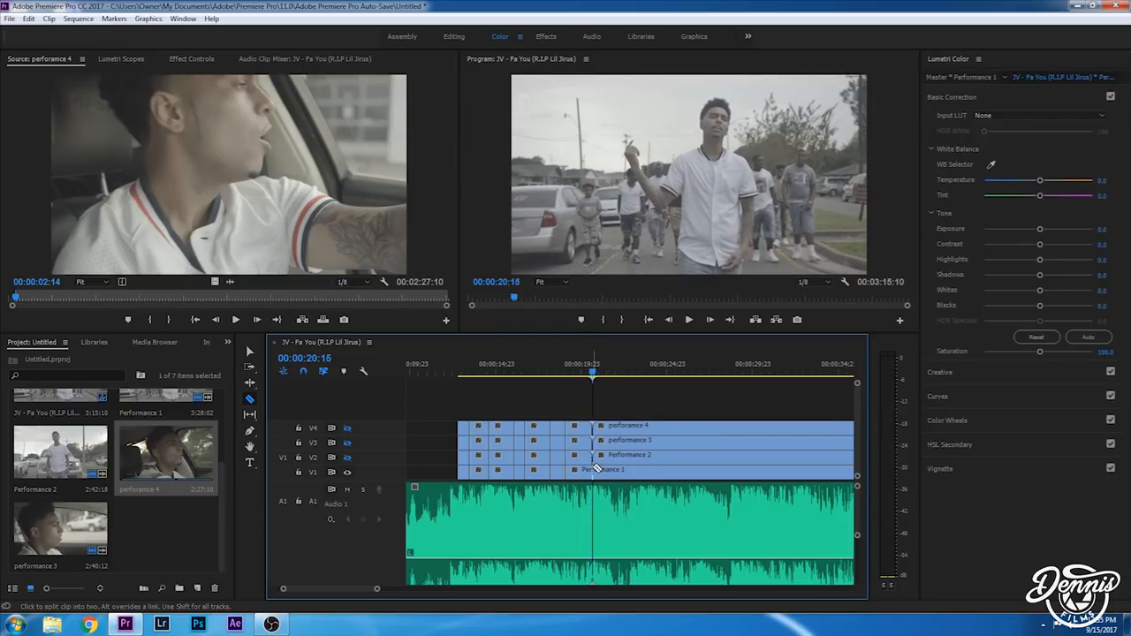
Step: Switch to the Selection tool, return the playhead to 00:00:12:20 and show video tracks V2, V3 and V4 again
key(v)
click(460, 373)
click(348, 428)
click(348, 444)
click(347, 458)
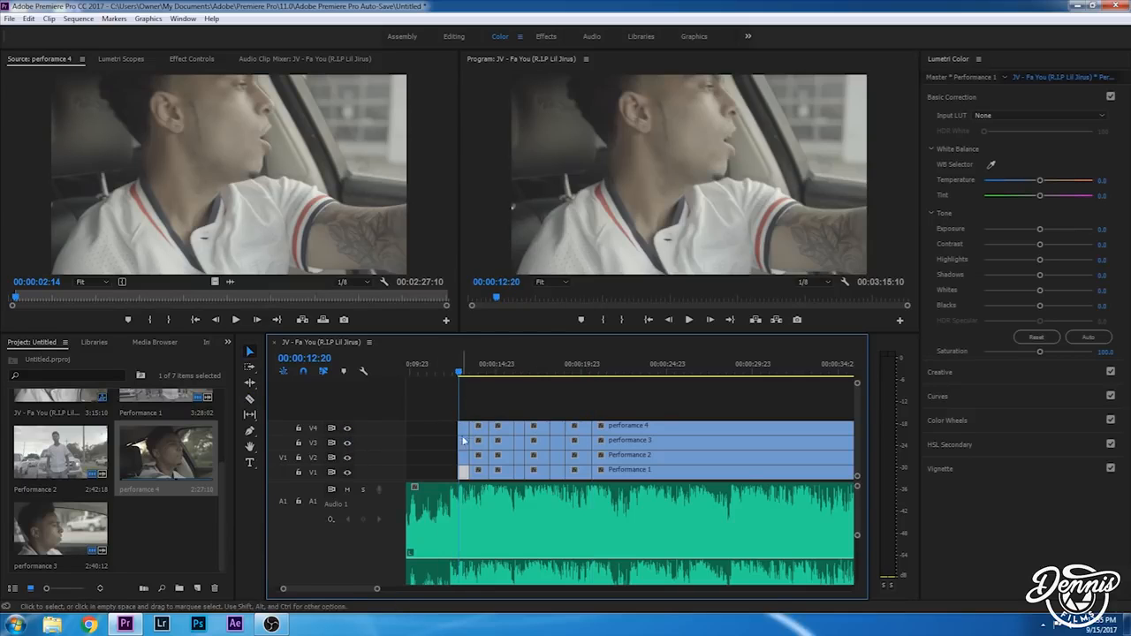
Step: Delete the first segments on V2, V3 and V4, and the perforamce 4 segment between 00:00:13:11 and 00:00:14:14
drag(468, 452, 467, 455)
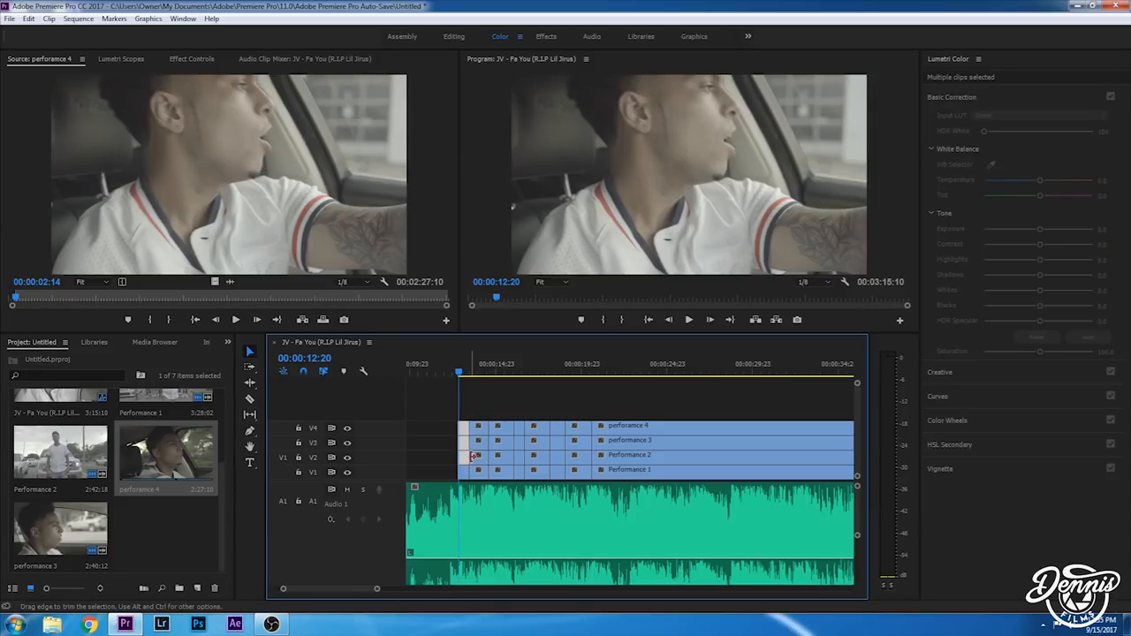
key(Delete)
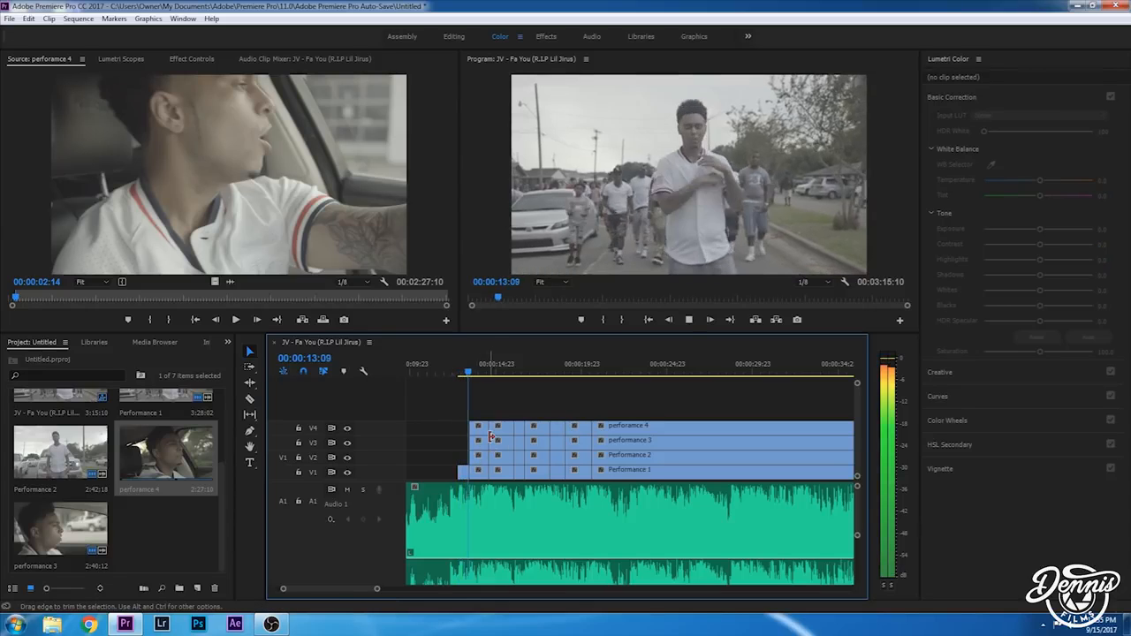
key(space)
click(479, 429)
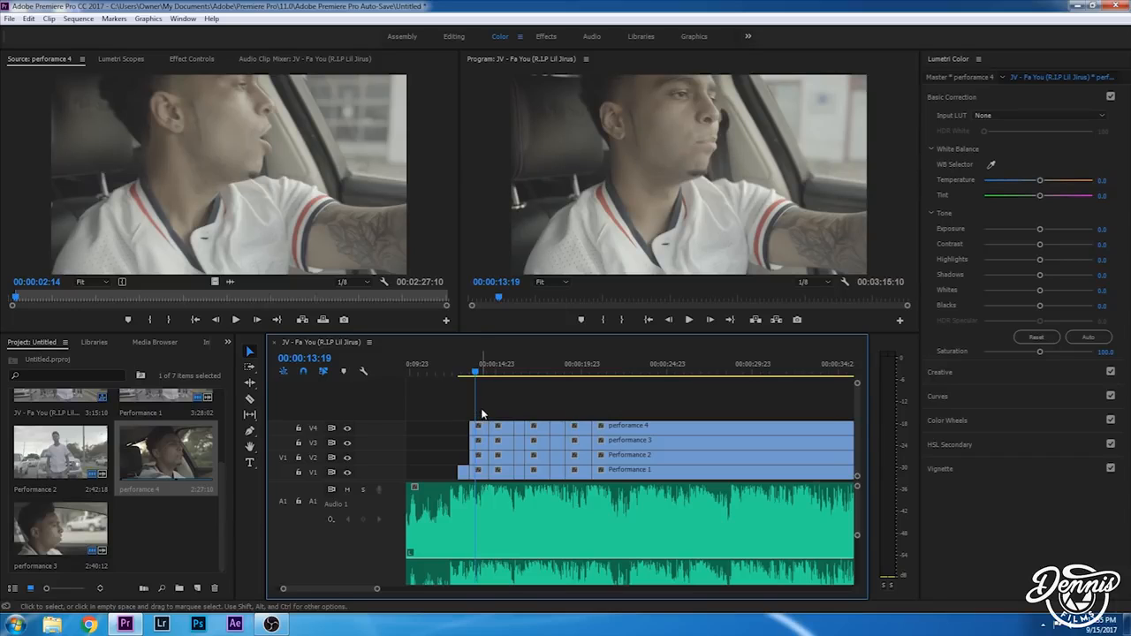
drag(471, 427, 488, 428)
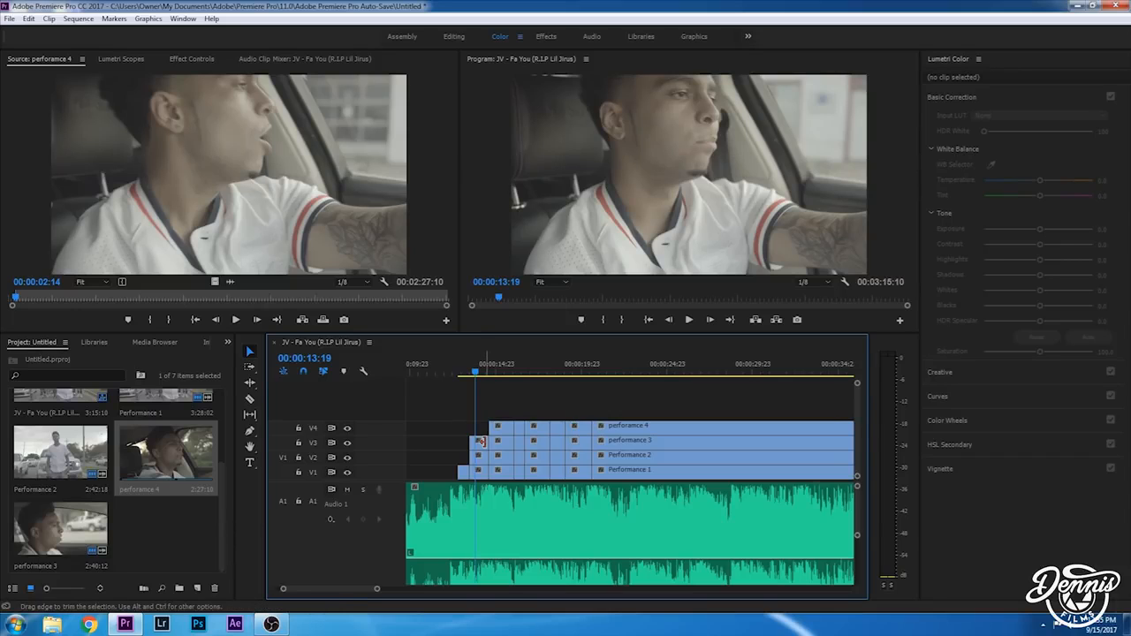
Step: Delete the V2 to V4 segments between 00:00:14:14 and 00:00:16:02, and the V3 and V4 segments up to 00:00:16:17
key(space)
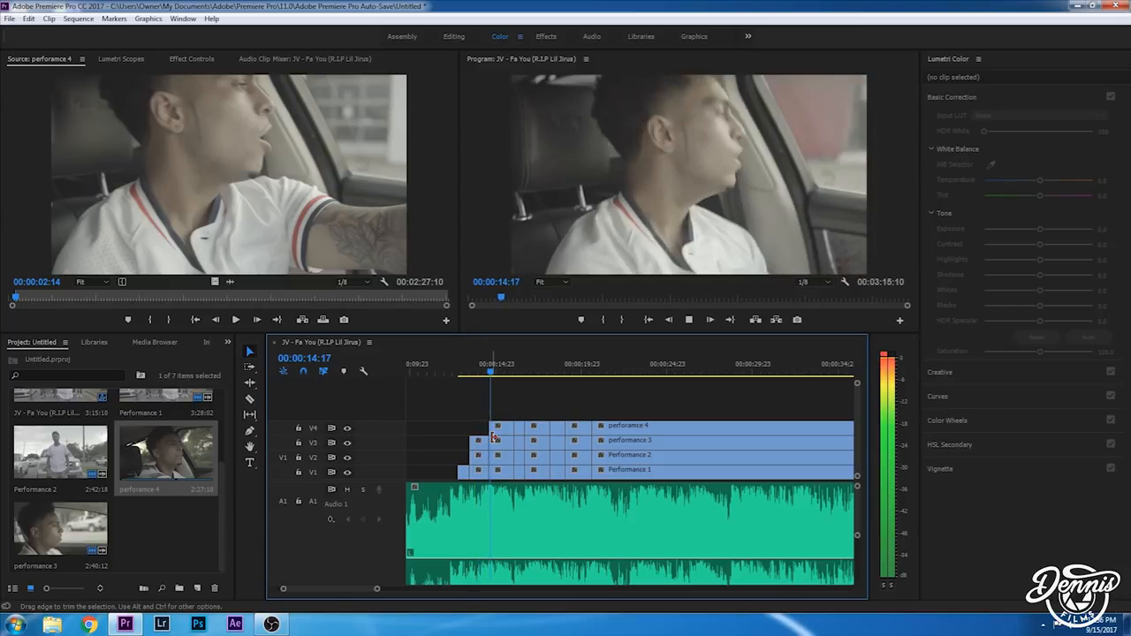
key(Delete)
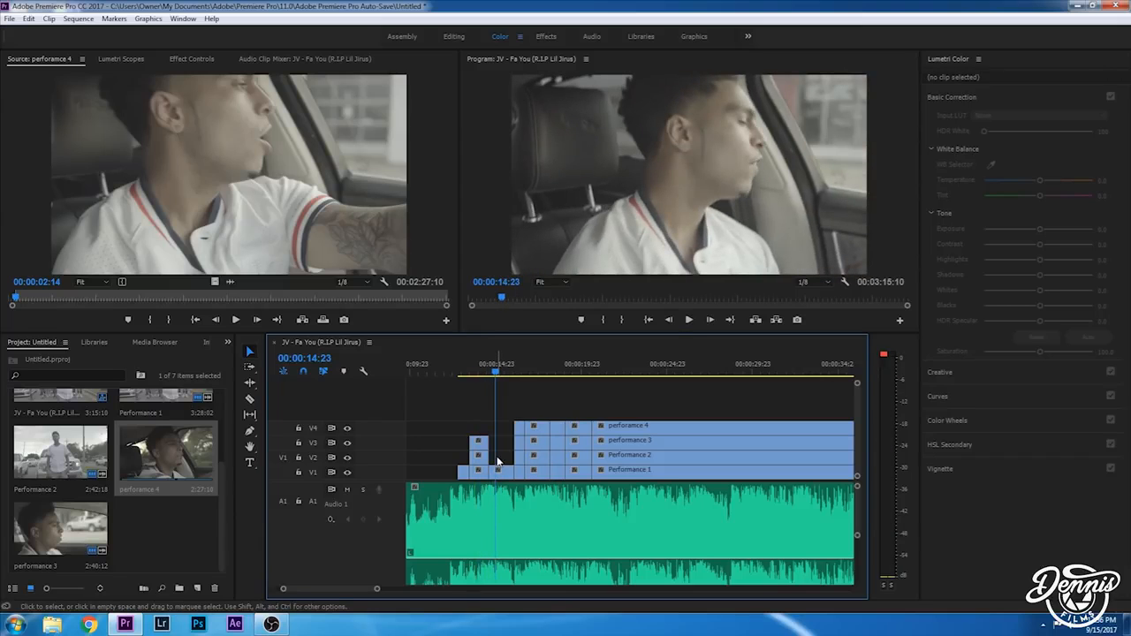
key(space)
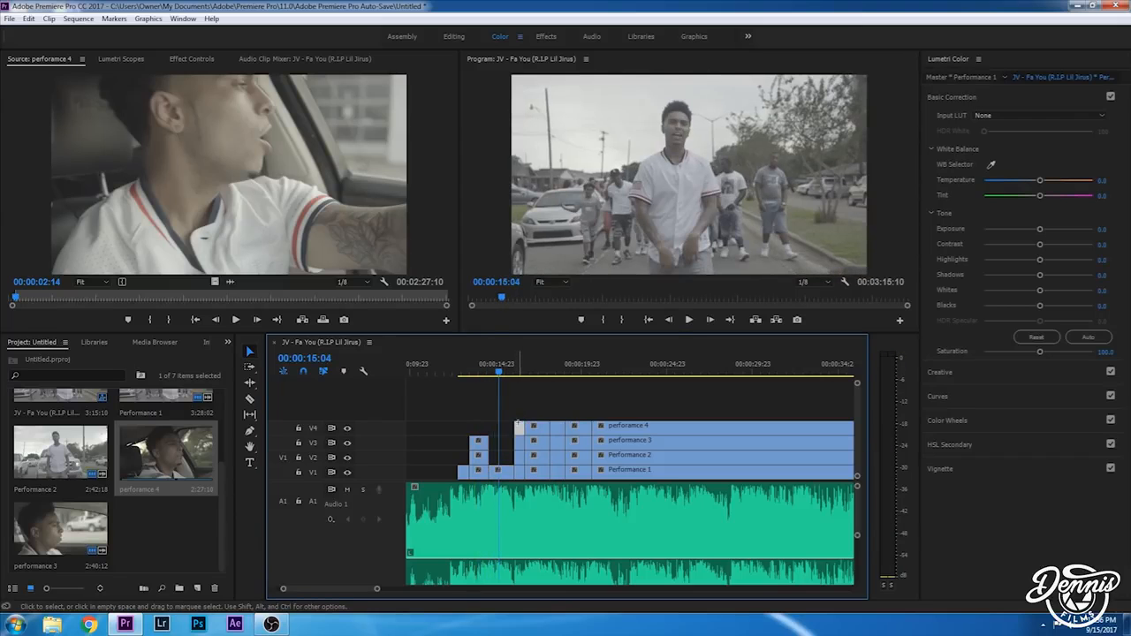
click(519, 442)
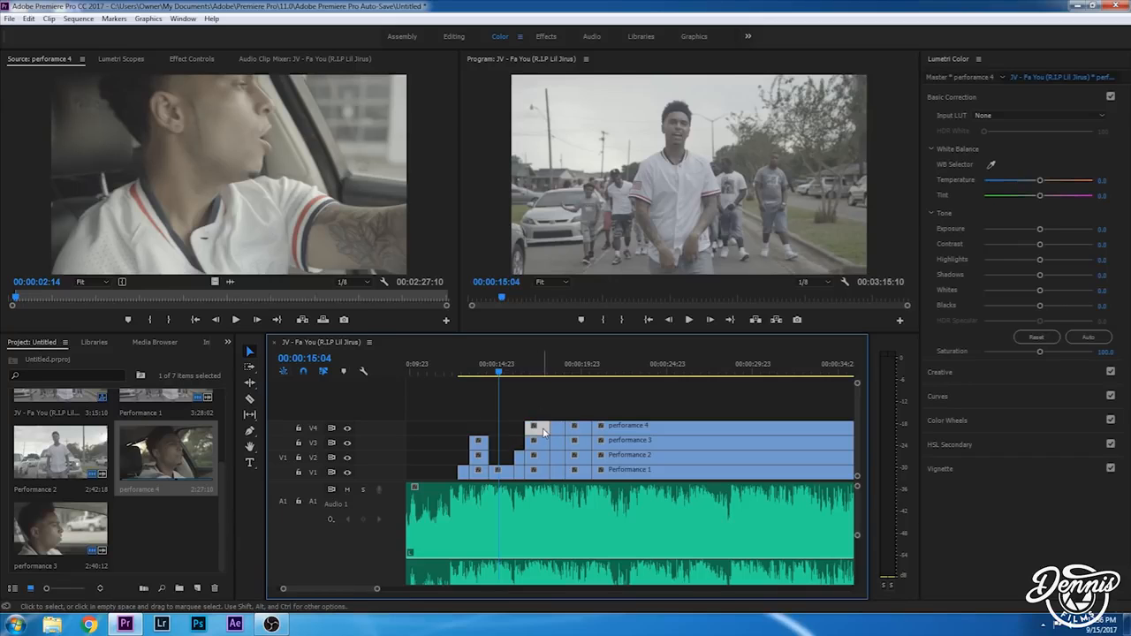
Step: Delete the V4 segment between 00:00:16:17 and 00:00:18:04, and the V2, V3 and V4 segments from there to 00:00:19:02
key(space)
key(space)
click(541, 429)
key(Delete)
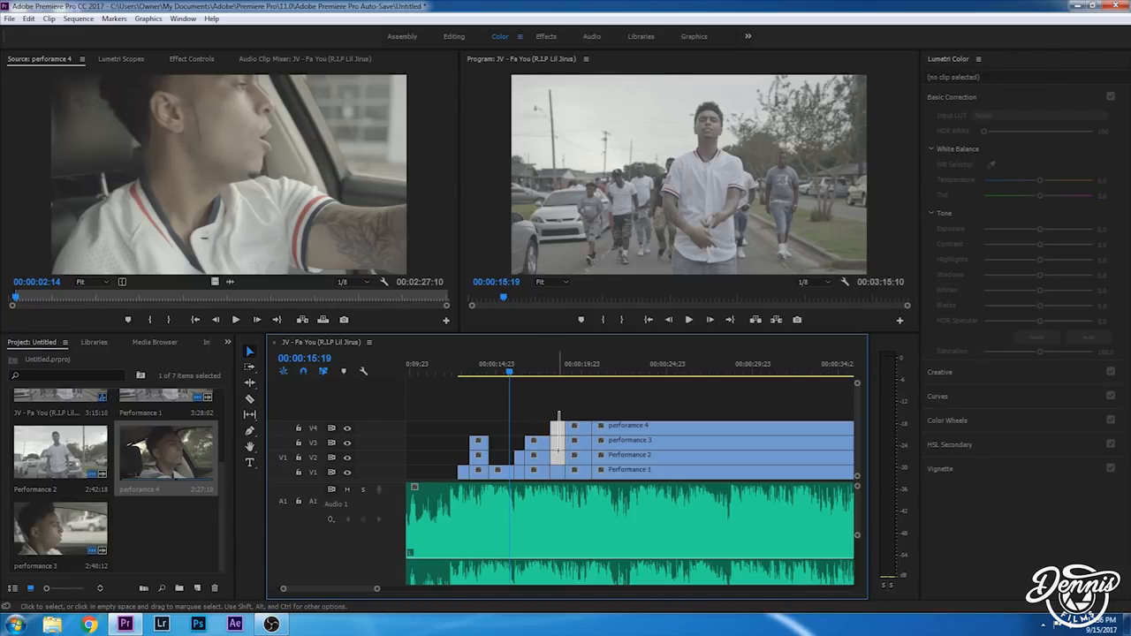
key(Delete)
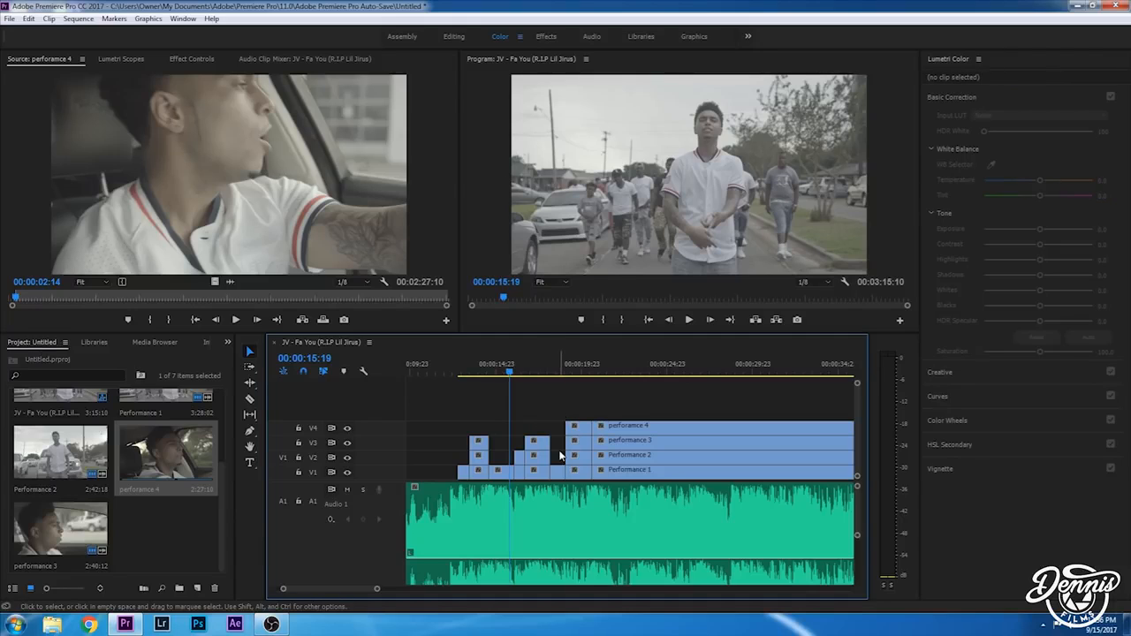
Step: Play the edit from 00:00:13:10 to about 00:00:18:22 to check the switches between performances
click(469, 370)
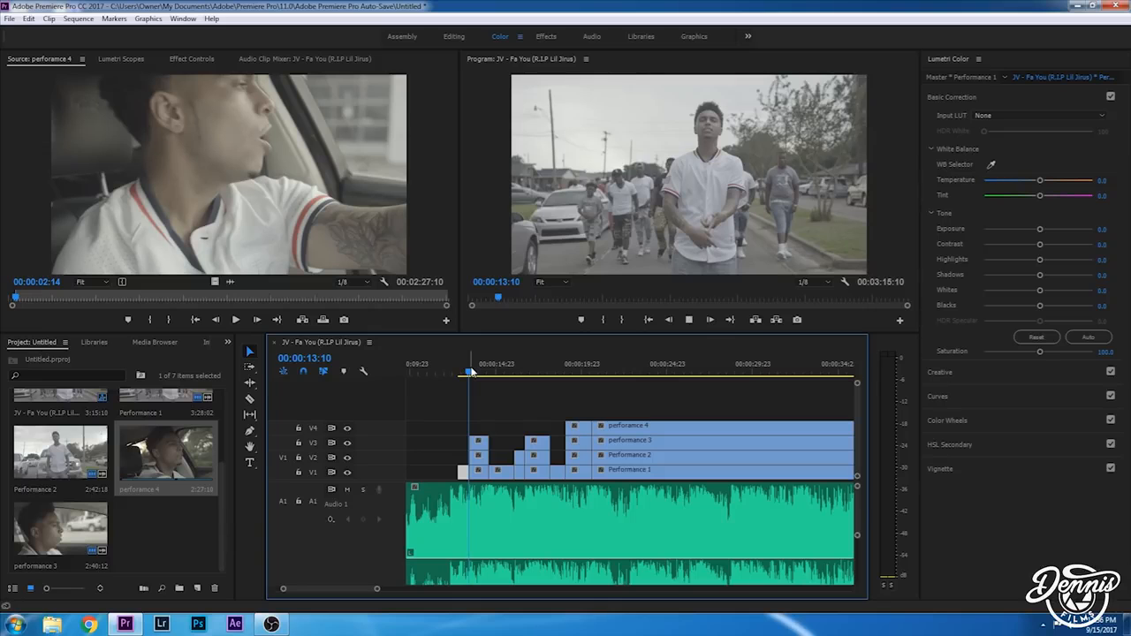
key(space)
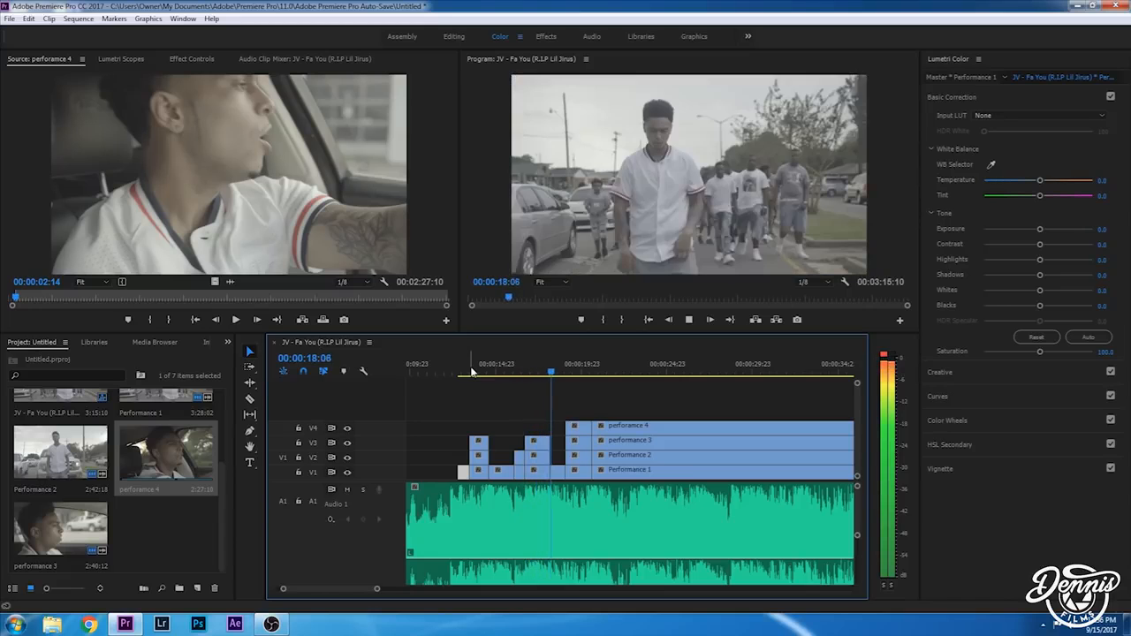
key(space)
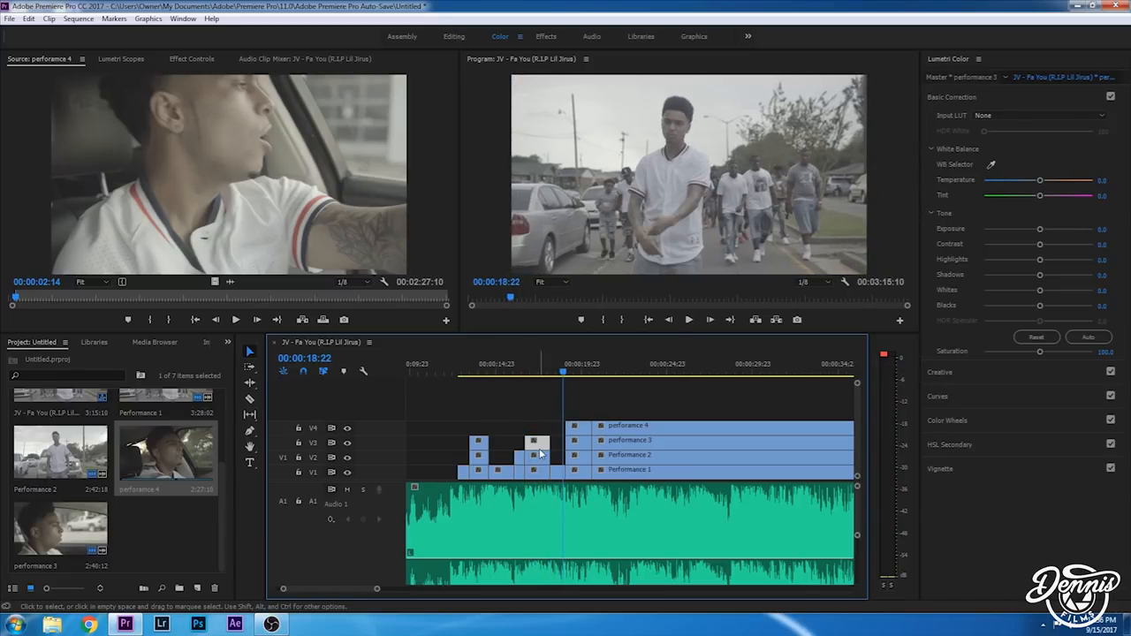
Step: Delete the V2 and V3 segments between 00:00:16:17 and 00:00:18:04, and extend the start of Performance 2 back to the cut at 00:00:18:04
key(Delete)
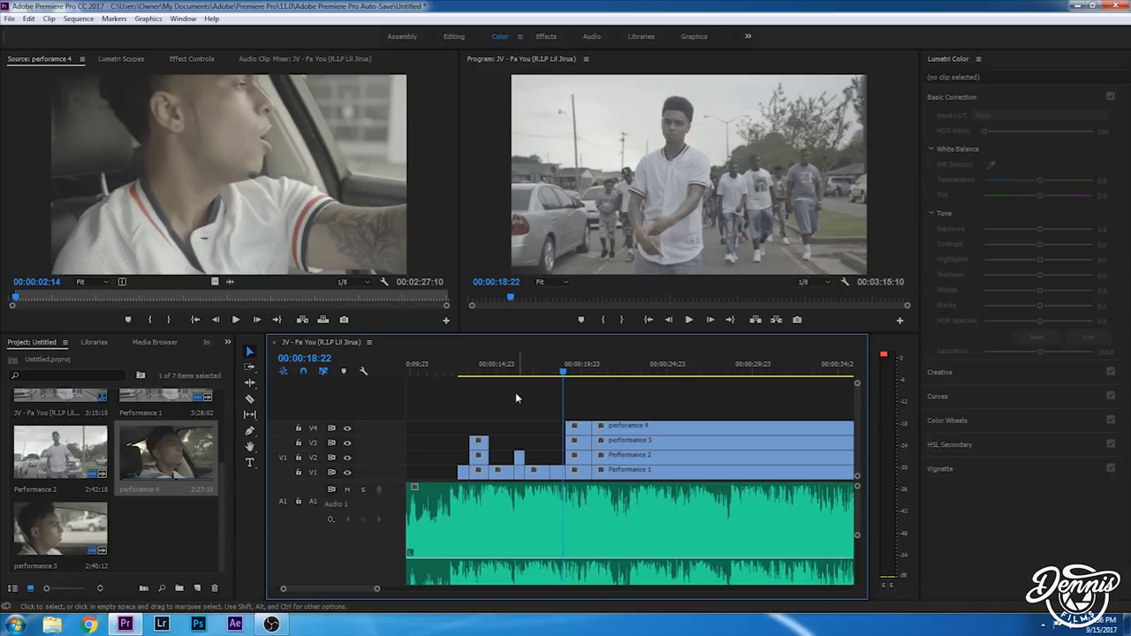
drag(566, 457, 551, 457)
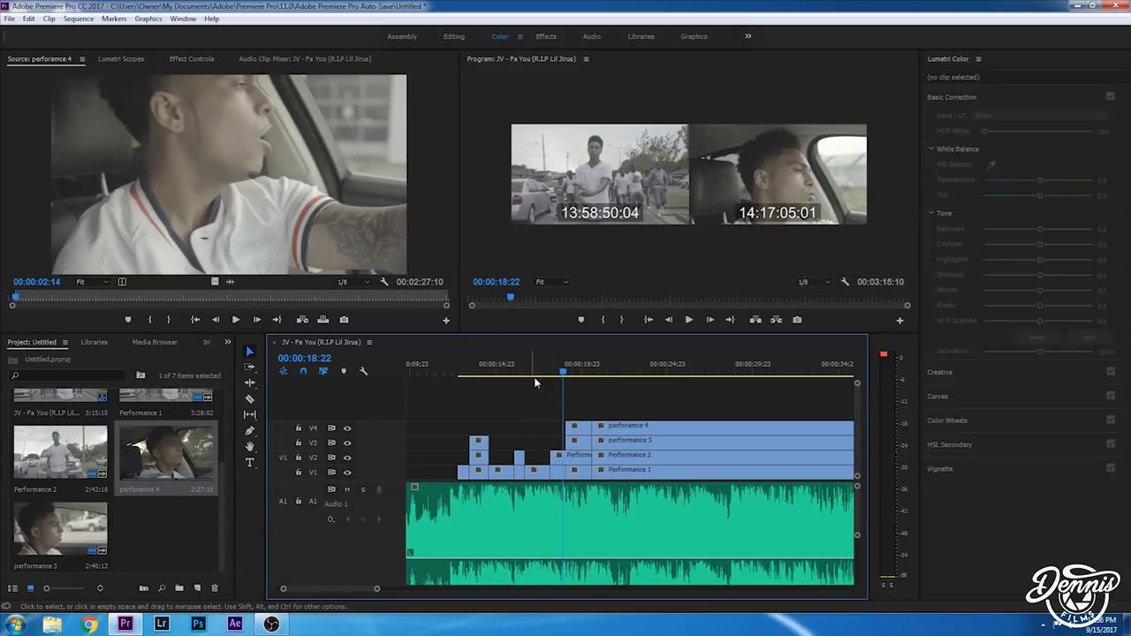
Step: Play the edit from about 00:00:15:16 to 00:00:20:02 to check the switches between performances
click(509, 364)
key(space)
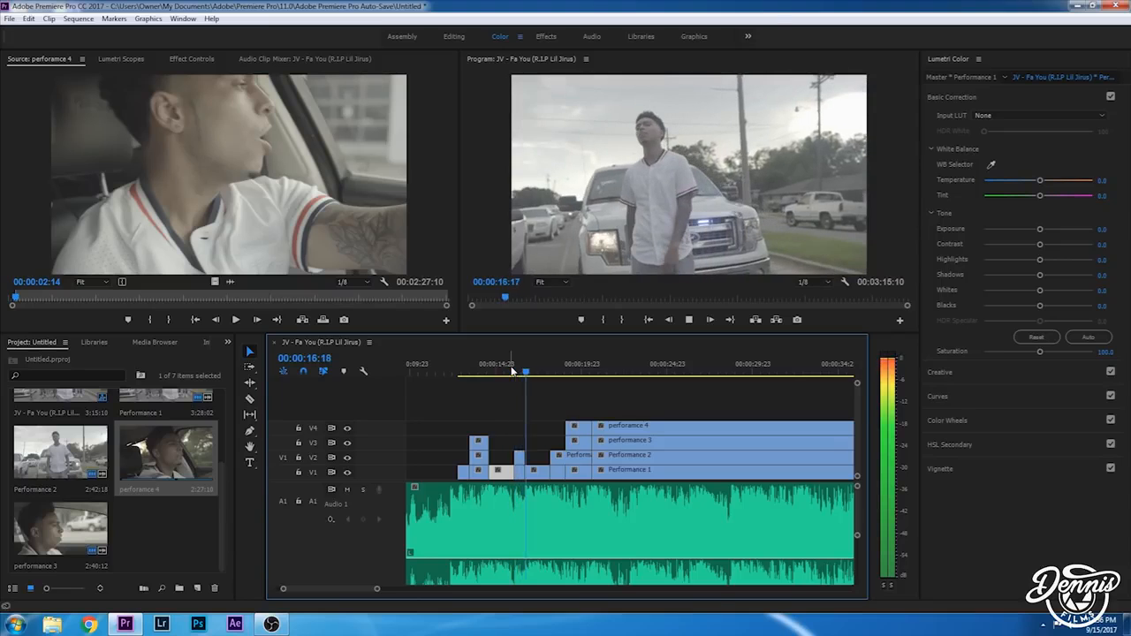
key(space)
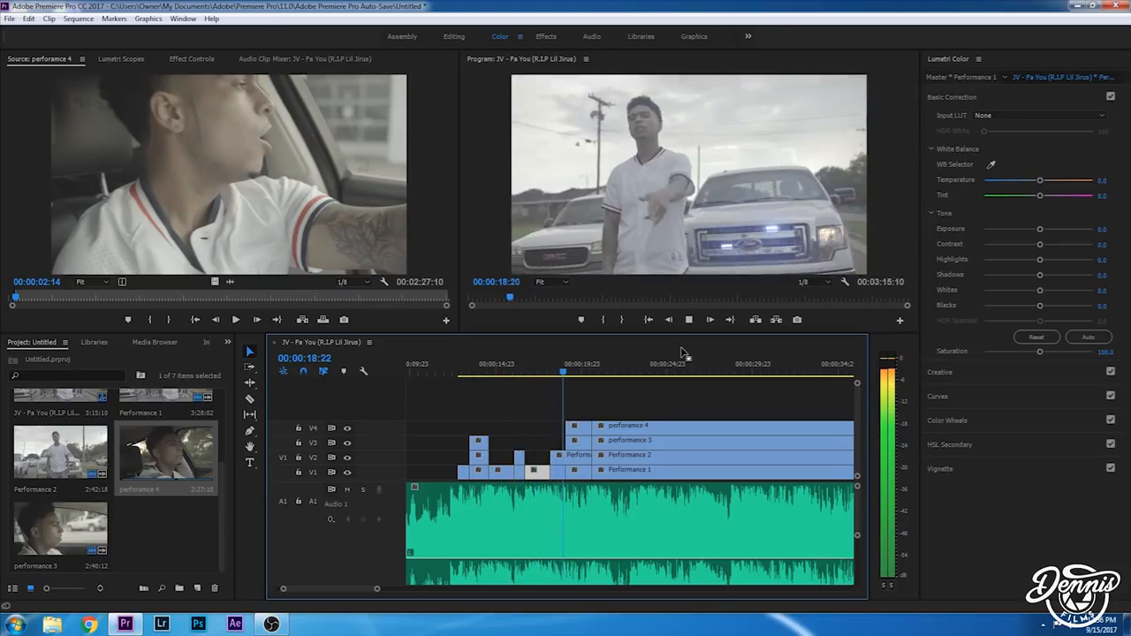
key(space)
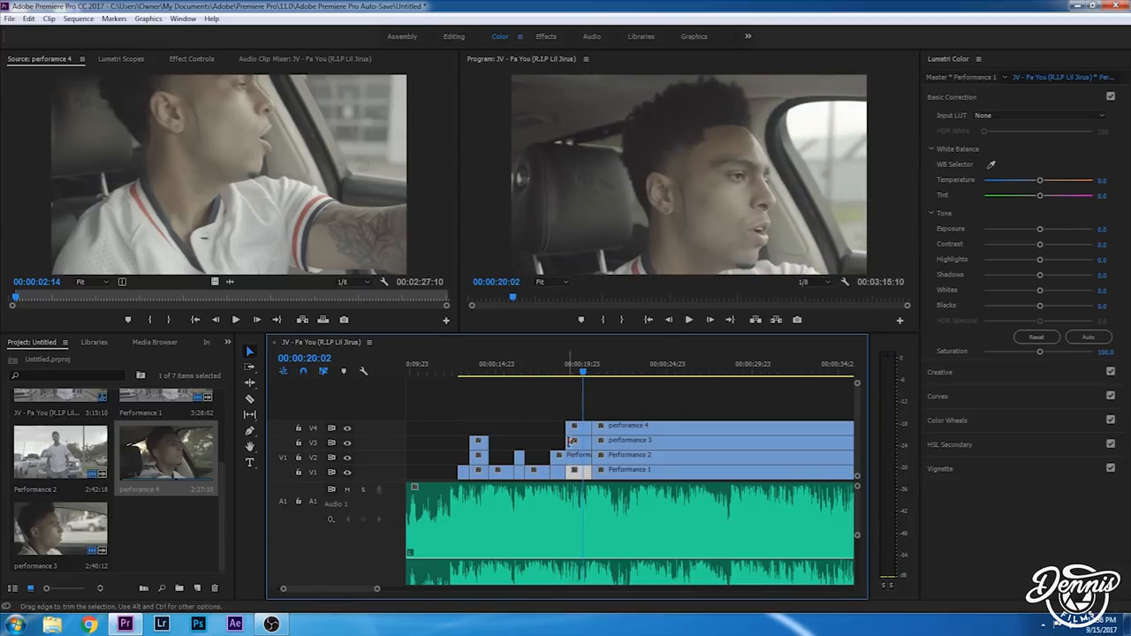
Step: Delete the perforamce 4 segment on V4 that starts at about 00:00:19:02
drag(376, 588, 552, 588)
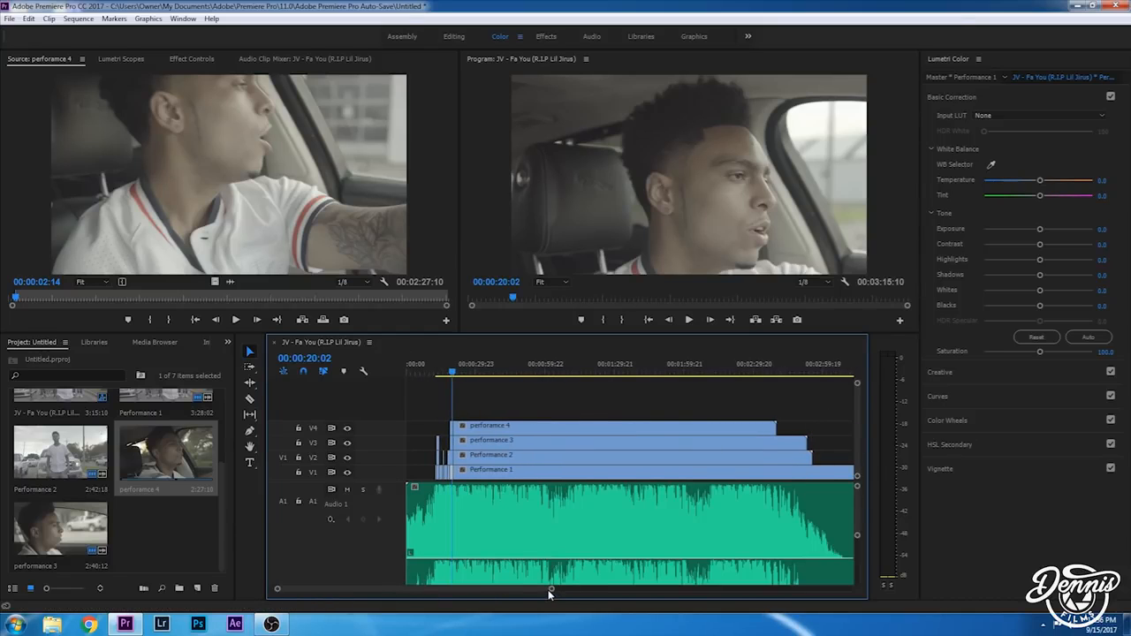
drag(550, 592, 449, 597)
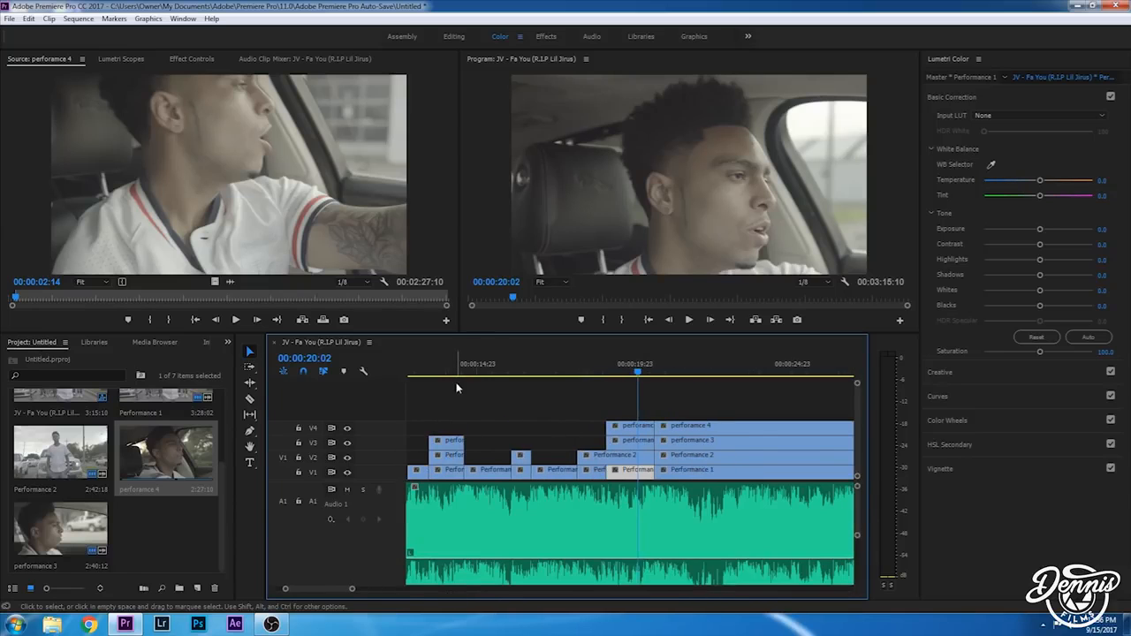
click(452, 368)
click(451, 445)
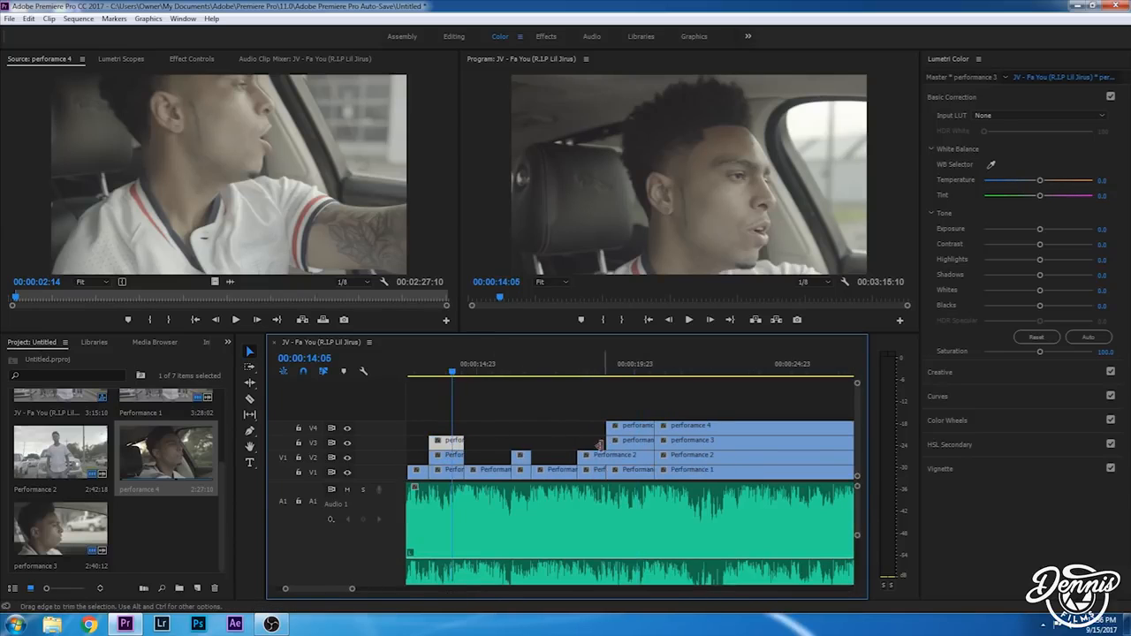
click(636, 426)
key(Delete)
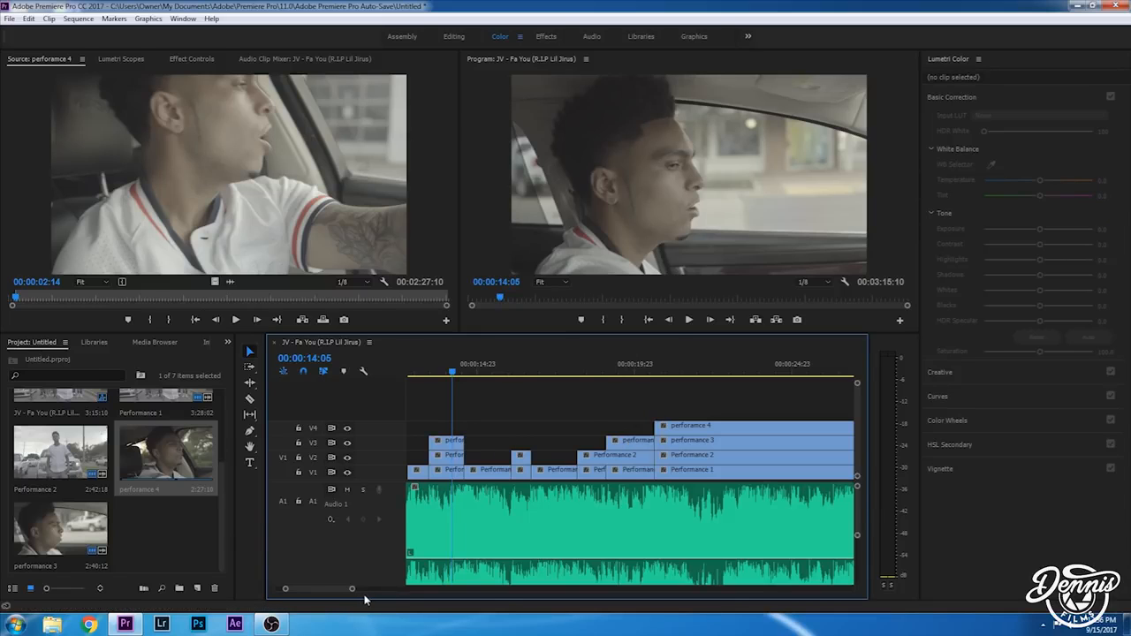
Step: Open the JV bin, look through its clips and preview C0002.MP4 in the Source monitor up to 00;00;20;21
drag(351, 590, 399, 590)
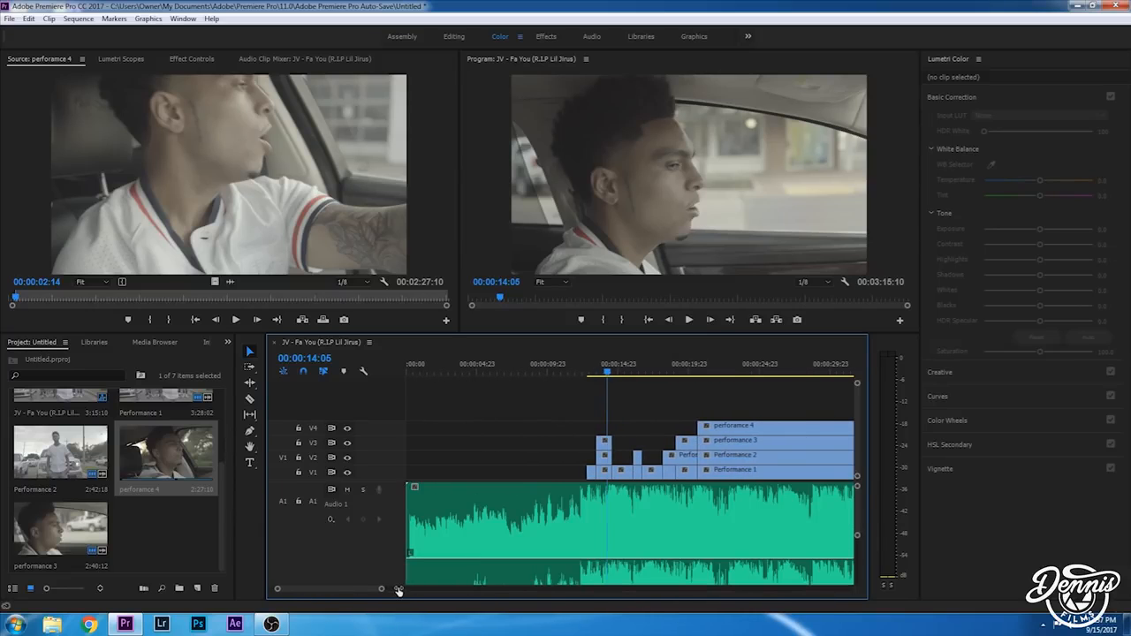
scroll(130, 477, up, 2)
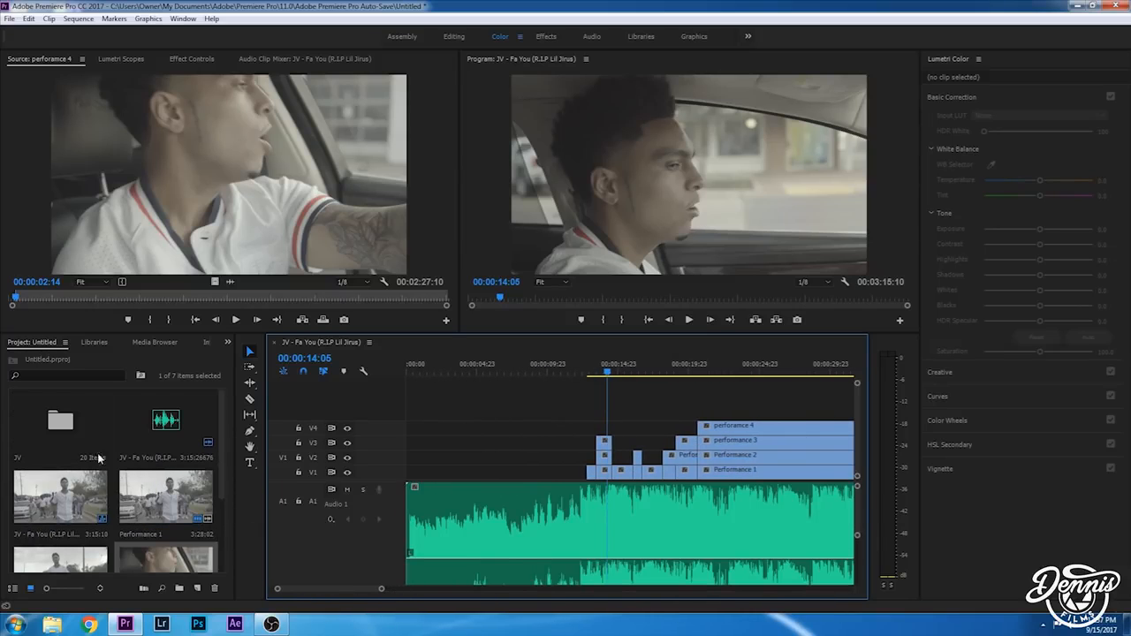
double_click(69, 432)
drag(419, 209, 423, 151)
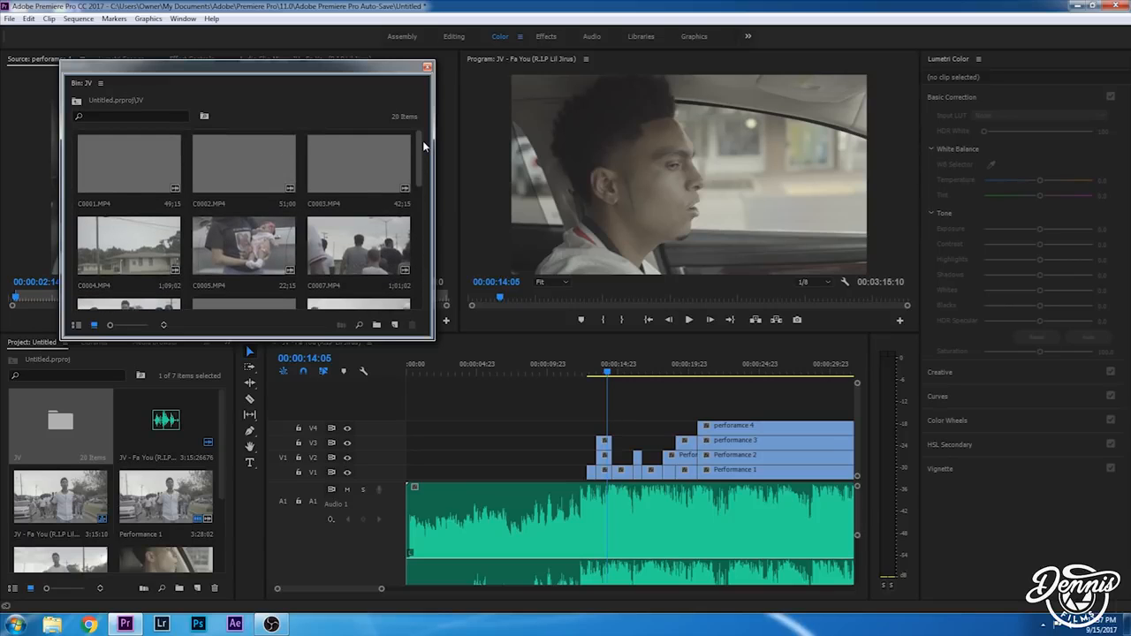
drag(422, 140, 419, 250)
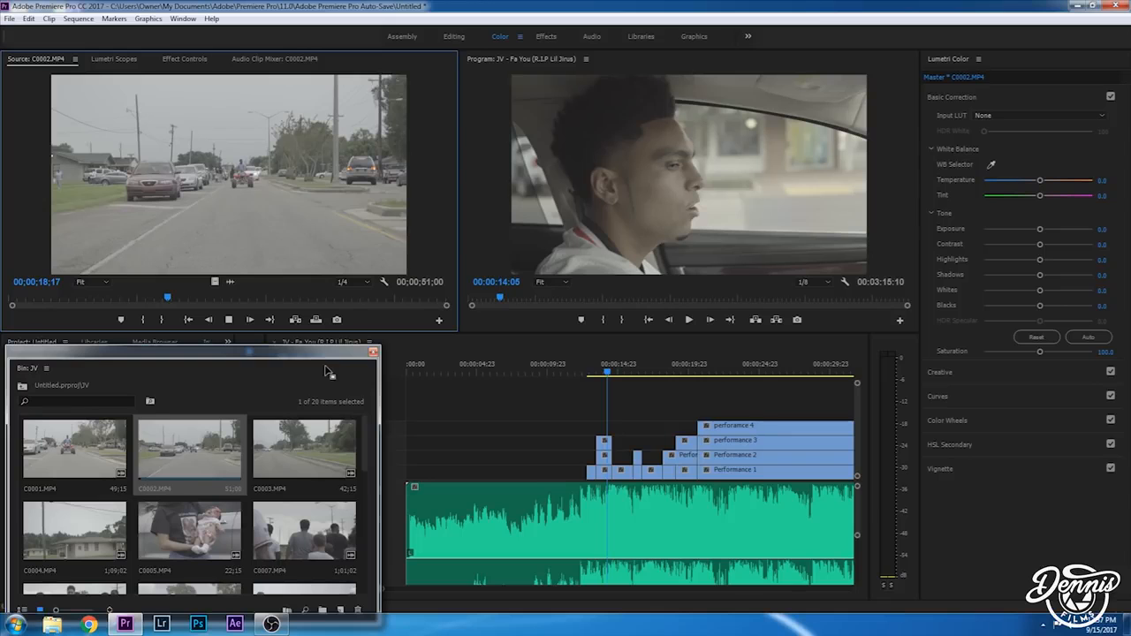
click(257, 322)
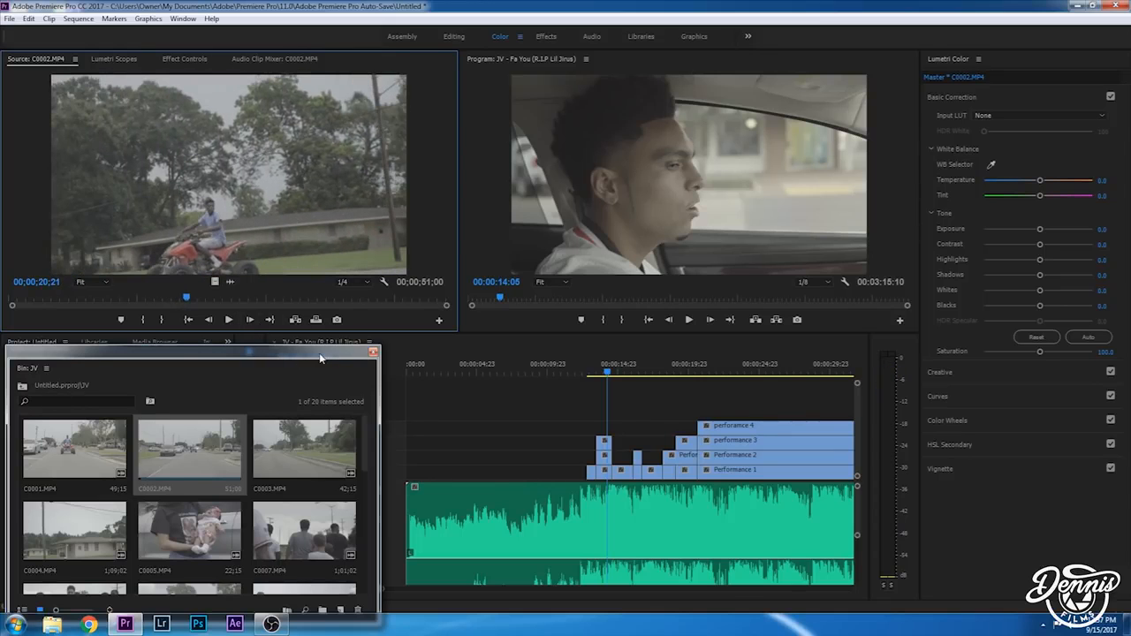
drag(320, 357, 616, 69)
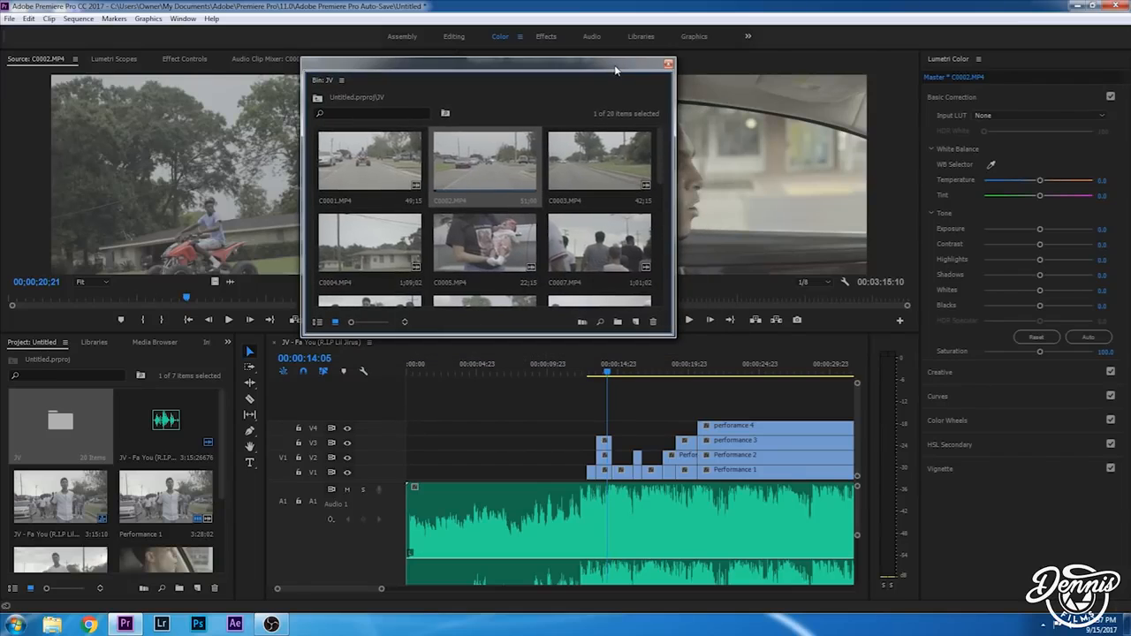
right_click(470, 188)
mouse_move(527, 185)
click(631, 200)
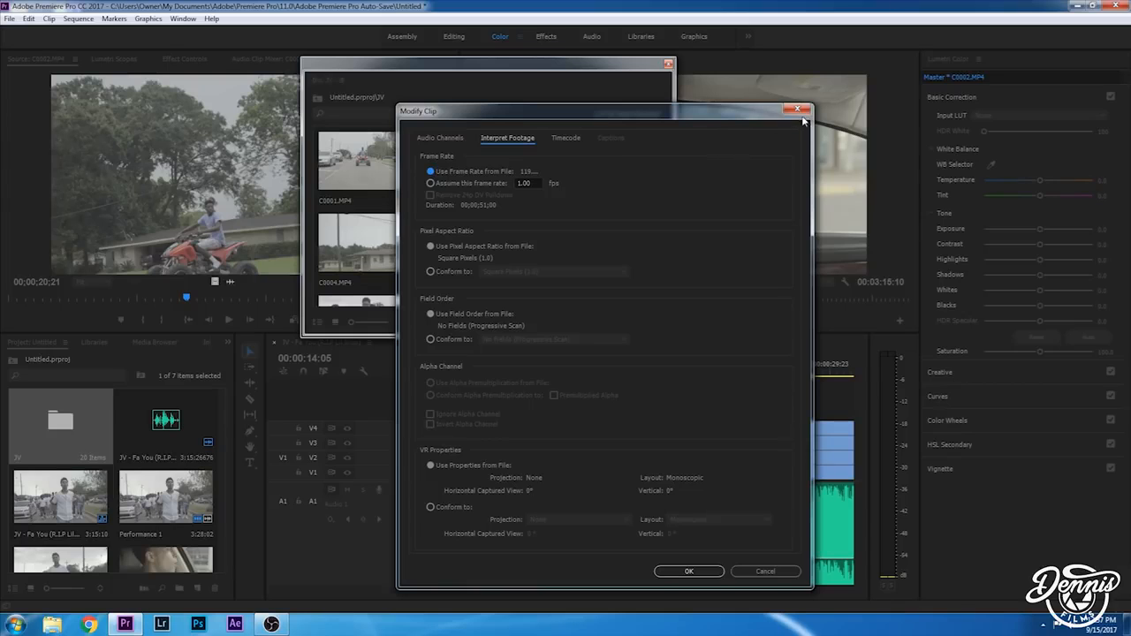
click(798, 110)
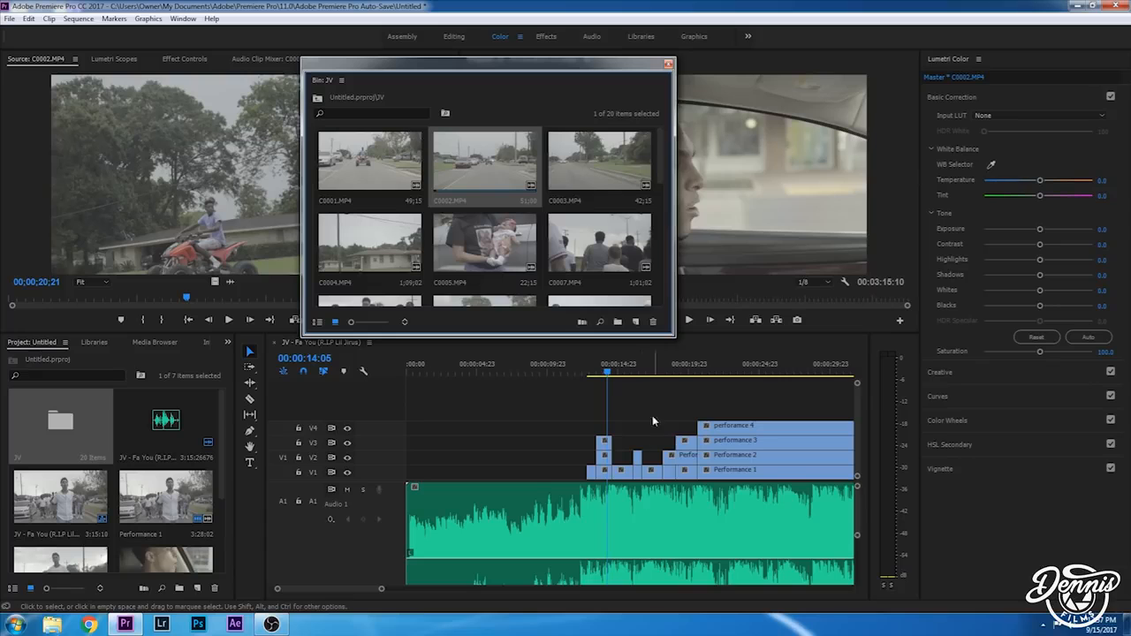
right_click(690, 457)
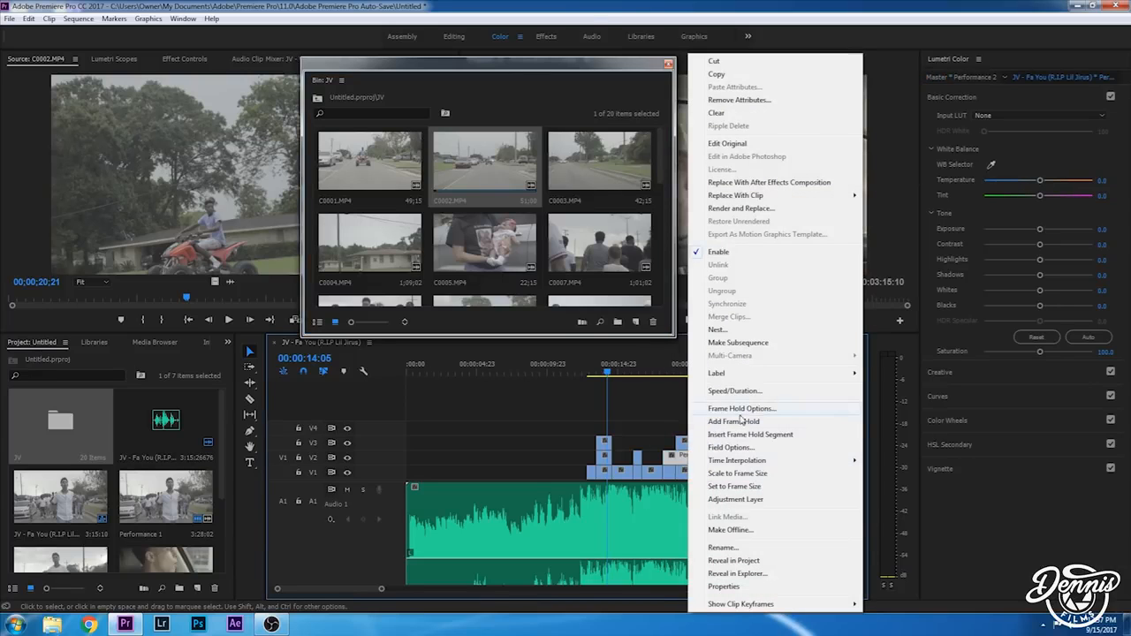
click(521, 405)
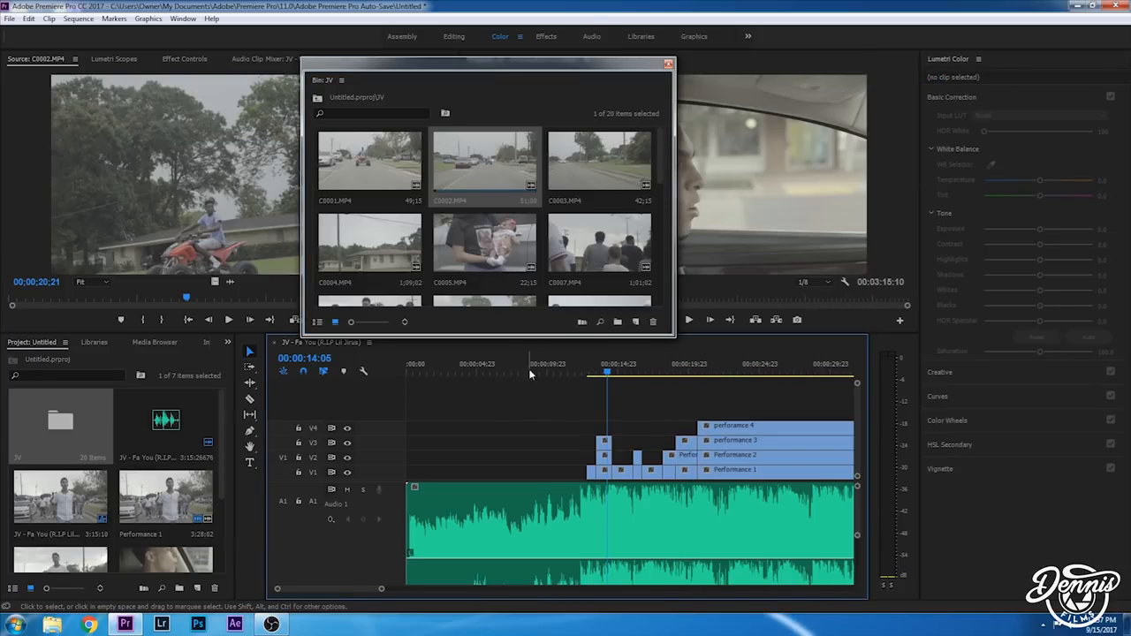
Step: Interpret the C0002.MP4 footage with an assumed frame rate of 24 fps
right_click(469, 172)
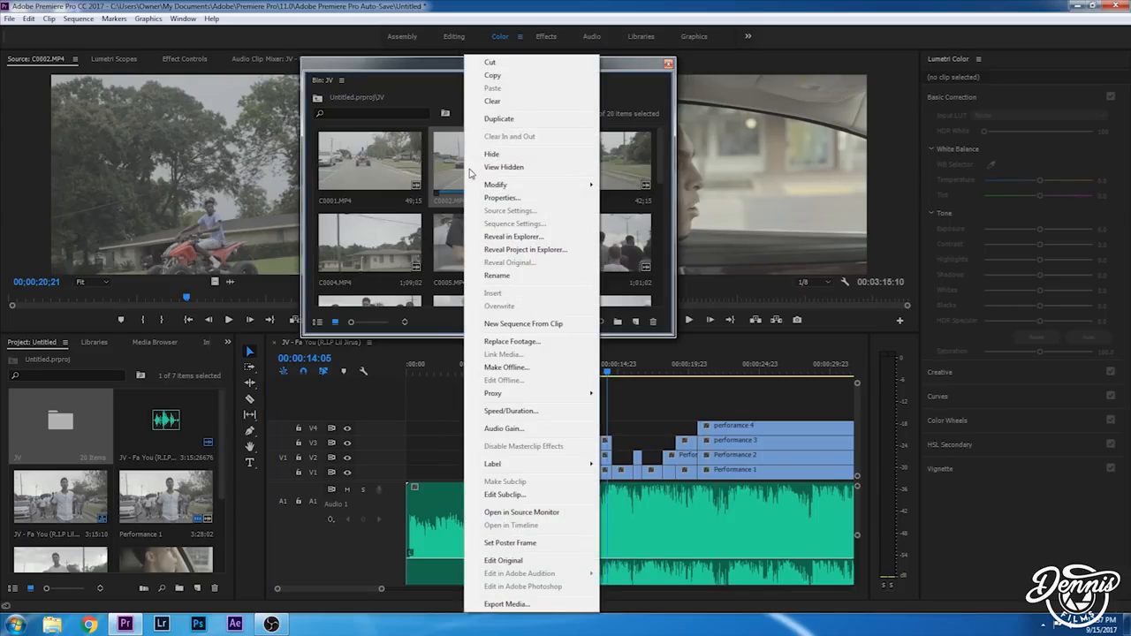
mouse_move(528, 191)
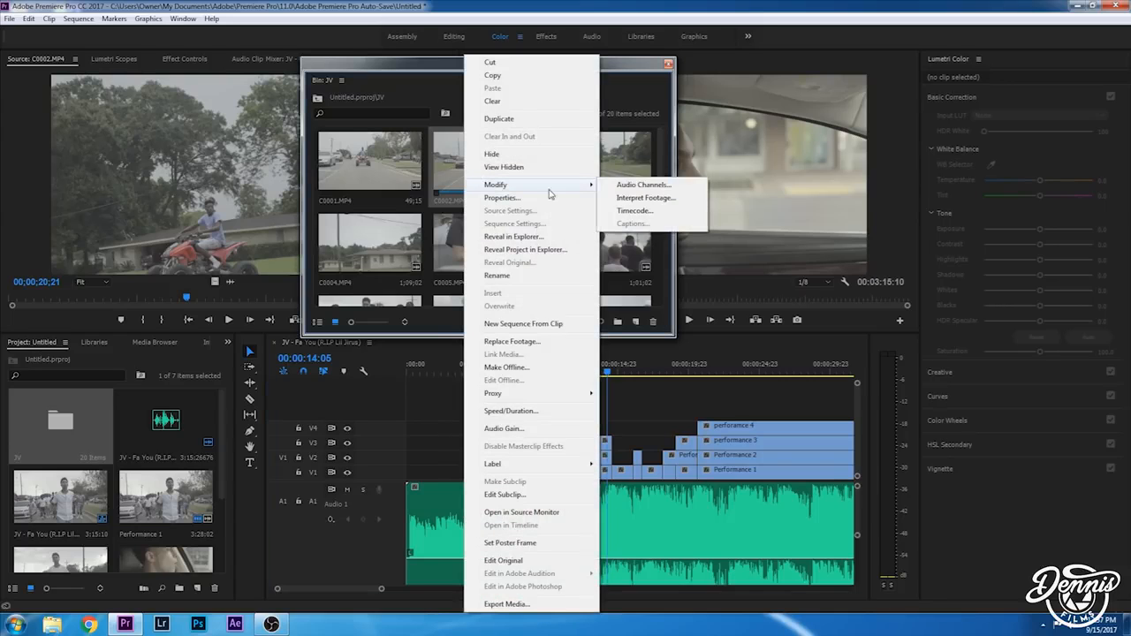
click(647, 202)
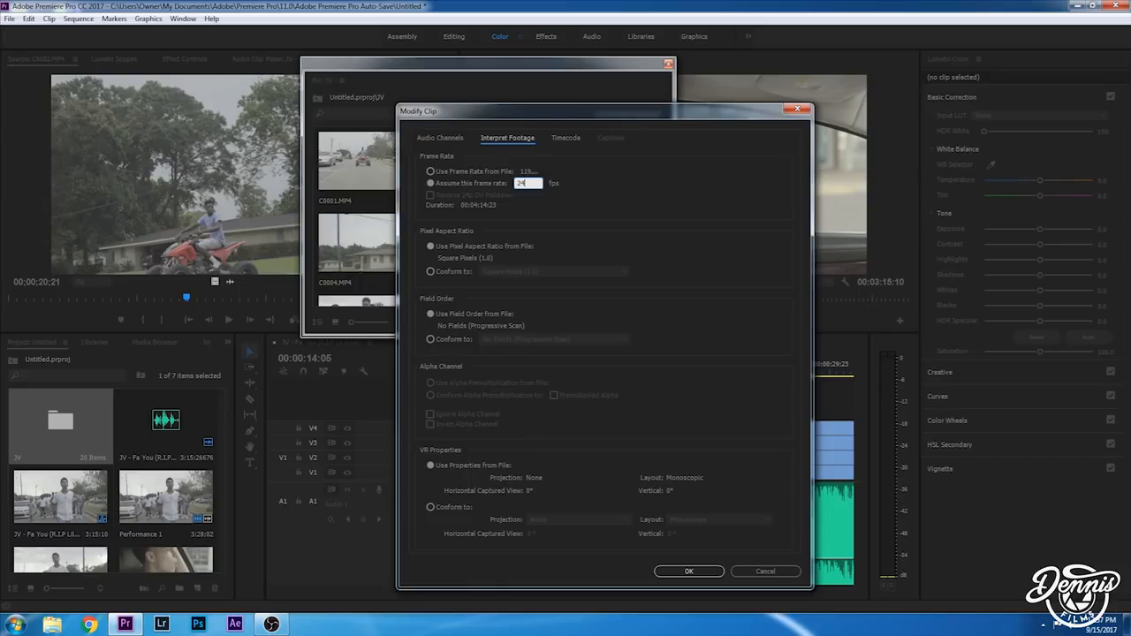
key(Return)
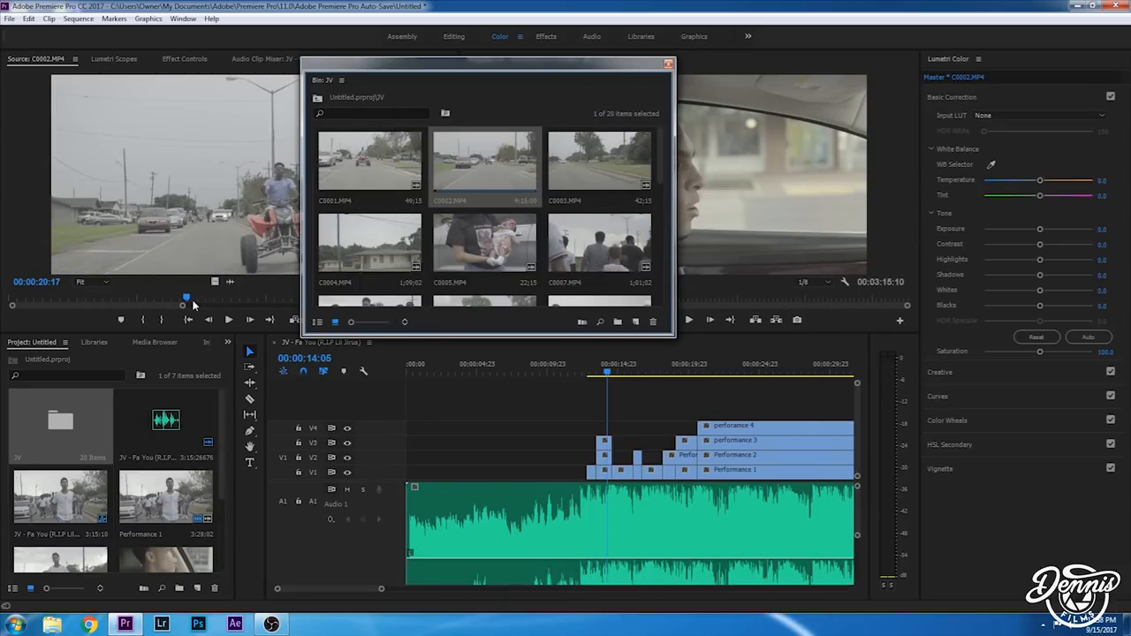
Step: Close the JV bin and play C0002.MP4 in the Source monitor to check its slow motion
click(227, 320)
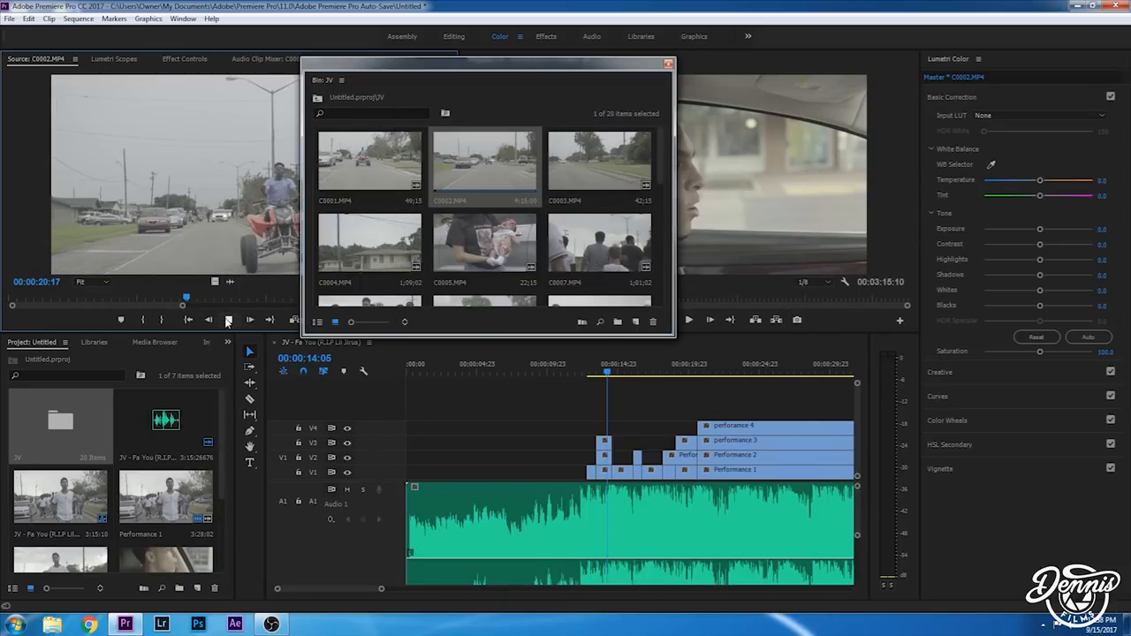
click(667, 65)
key(space)
click(193, 307)
key(space)
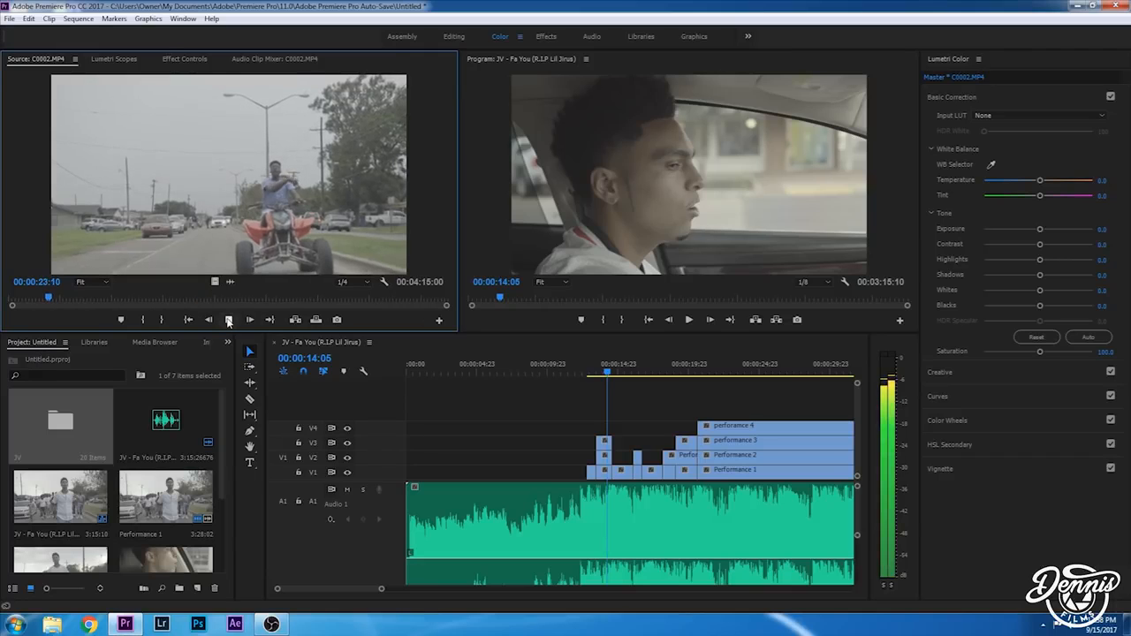
Step: Mark the wheelie shot in C0002.MP4 with an In point at 00:03:37:07 and an Out point at 00:03:41:02
click(178, 299)
drag(186, 301, 382, 303)
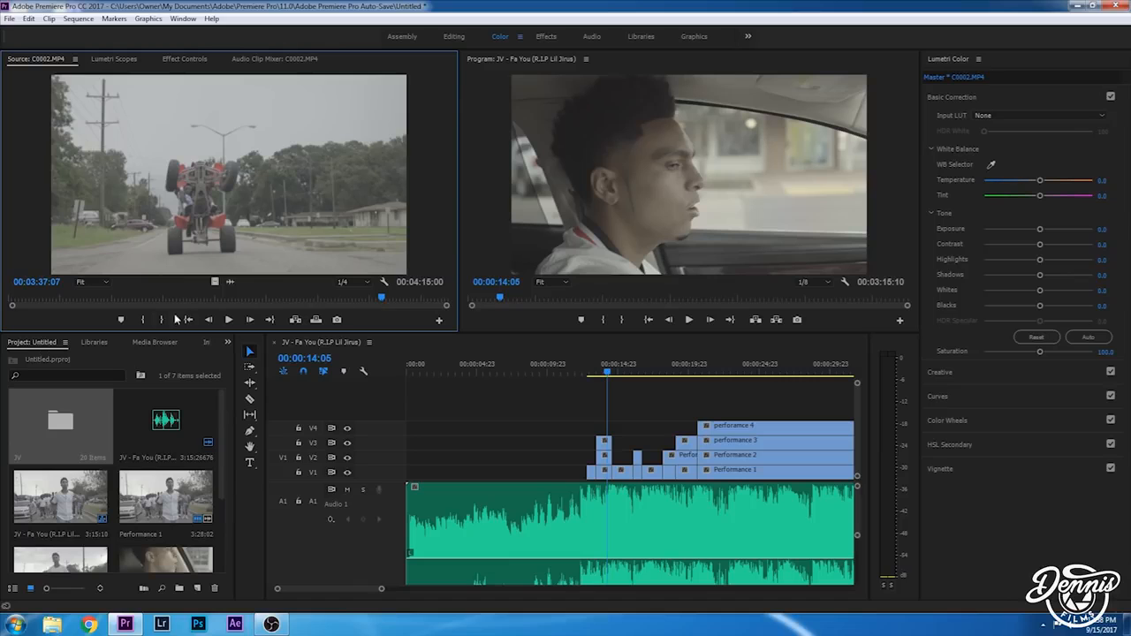
click(140, 321)
key(space)
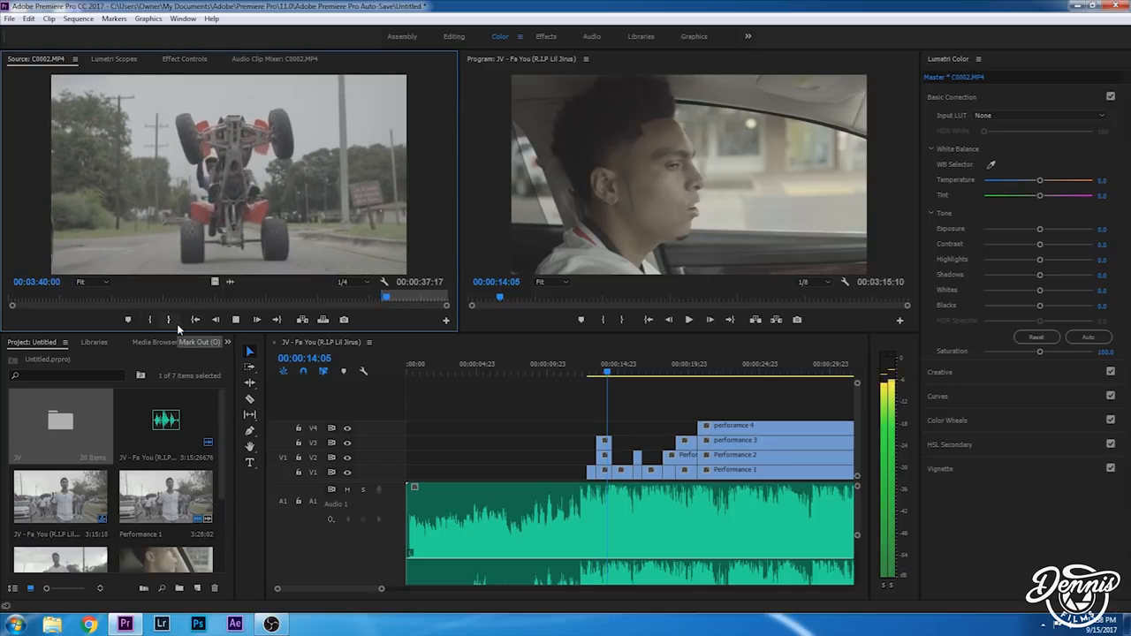
key(space)
click(175, 321)
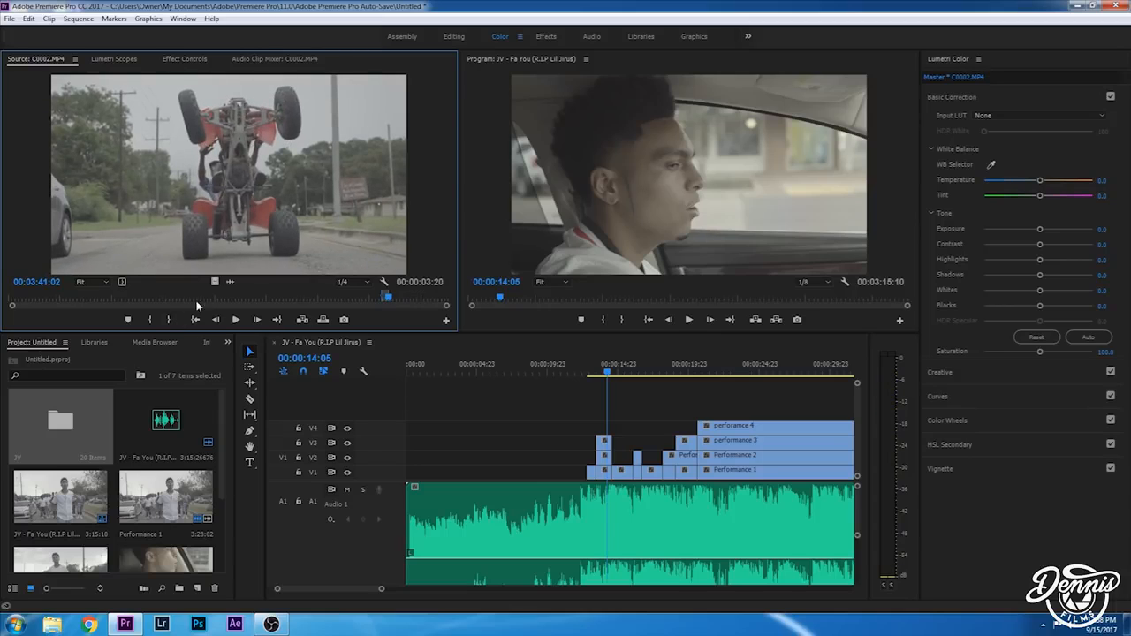
Step: Place only the video of the marked C0002.MP4 range at the start of V4 and scale it to the frame size
drag(213, 282, 433, 427)
click(431, 364)
click(440, 431)
right_click(440, 430)
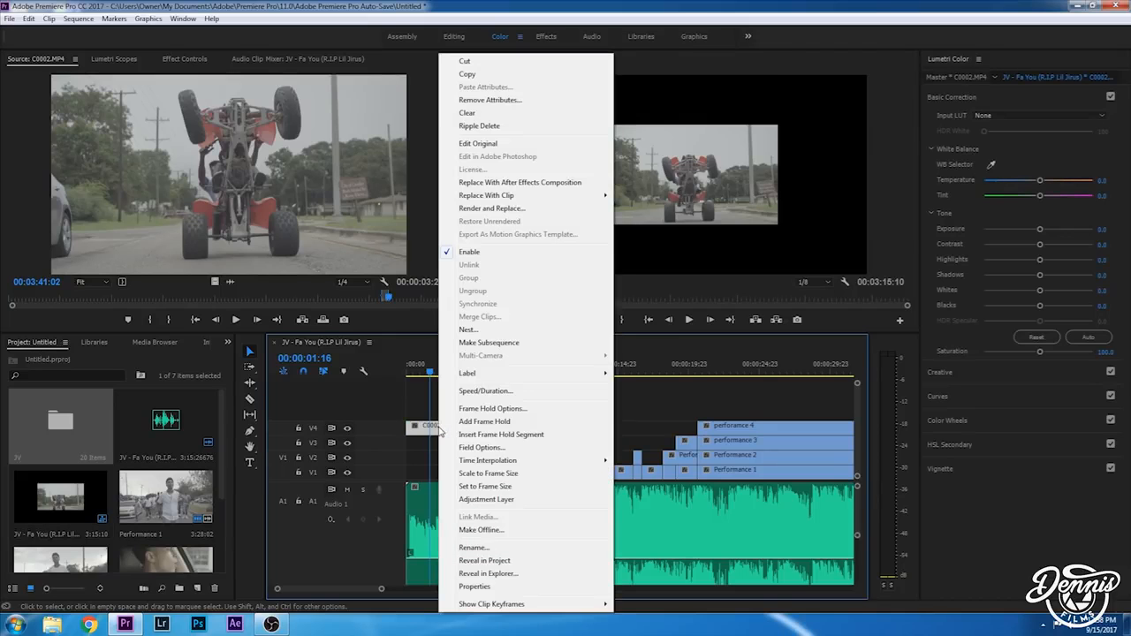
click(515, 476)
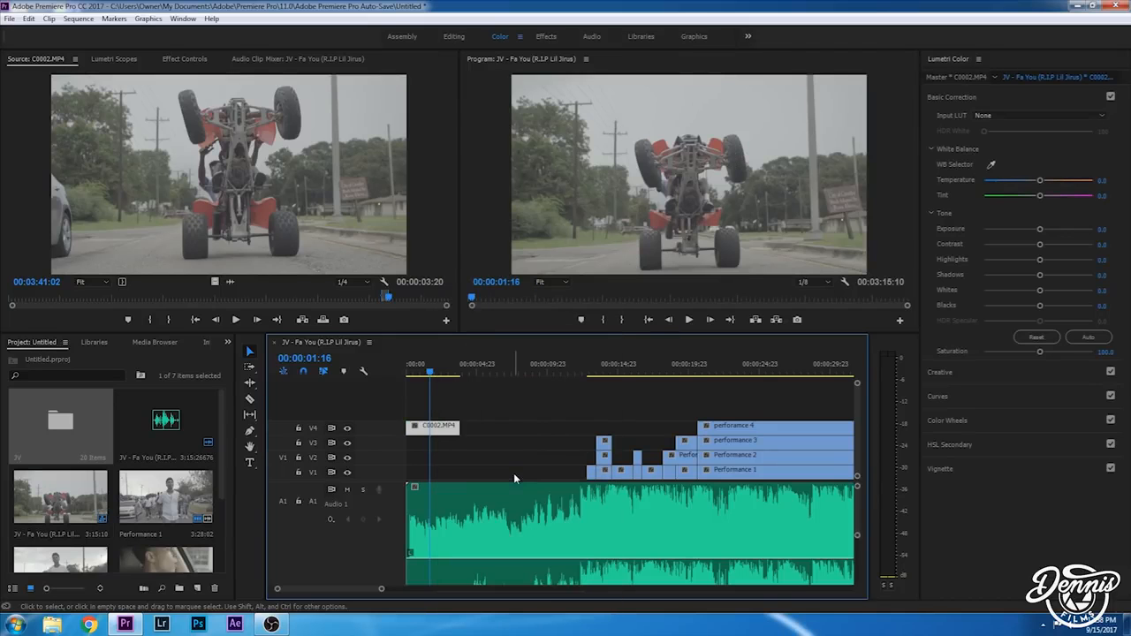
Step: Play the sequence from its start to 00:00:04:06 to check the C0002.MP4 clip against the song
click(405, 372)
key(space)
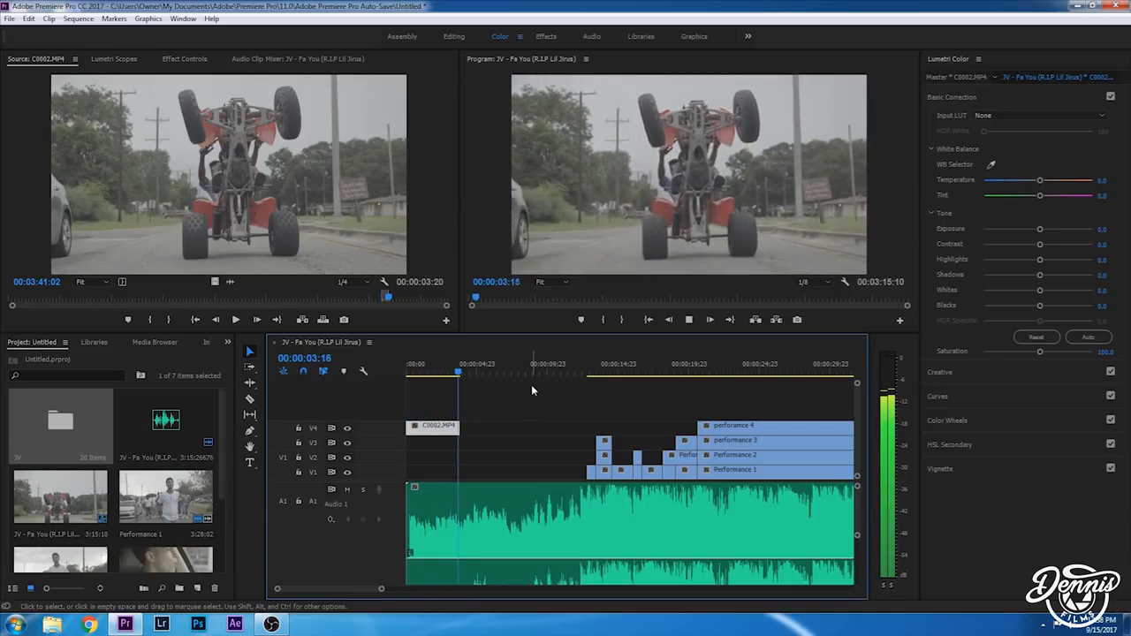
key(space)
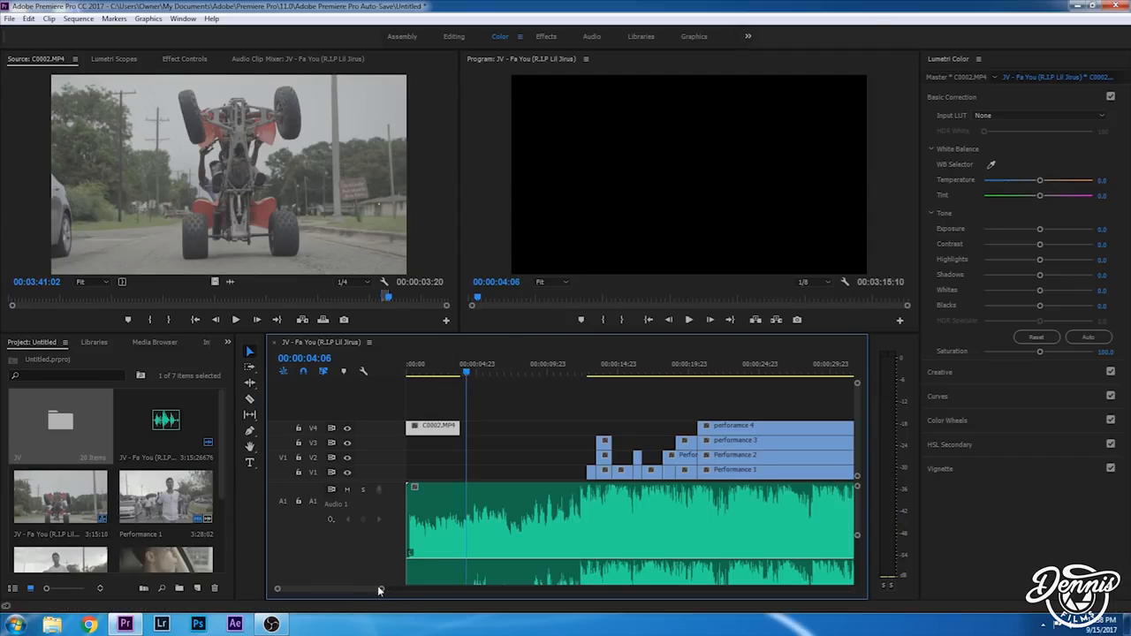
Step: Open the JV bin, interpret C0014.MP4 at a frame rate of 24 fps, and close the bin
double_click(80, 429)
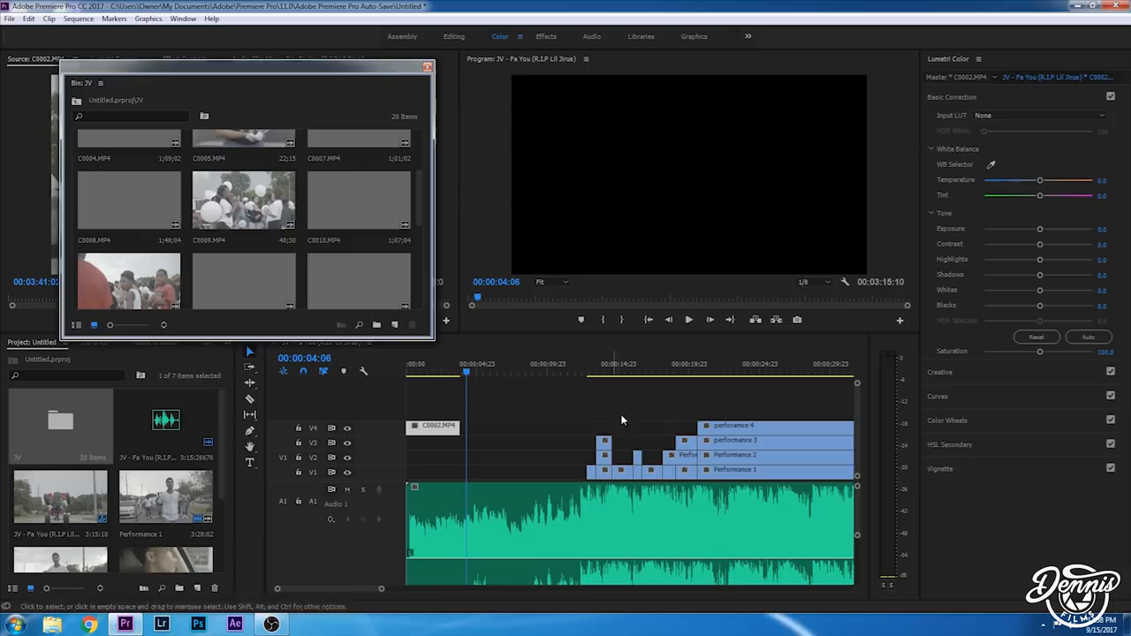
drag(419, 195, 424, 229)
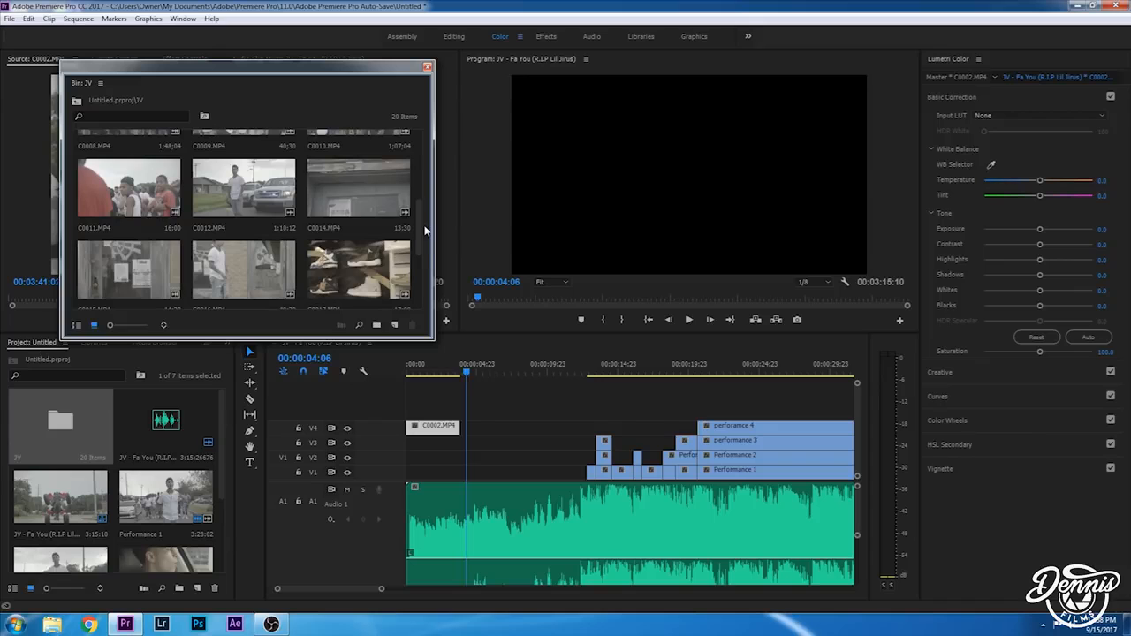
right_click(394, 202)
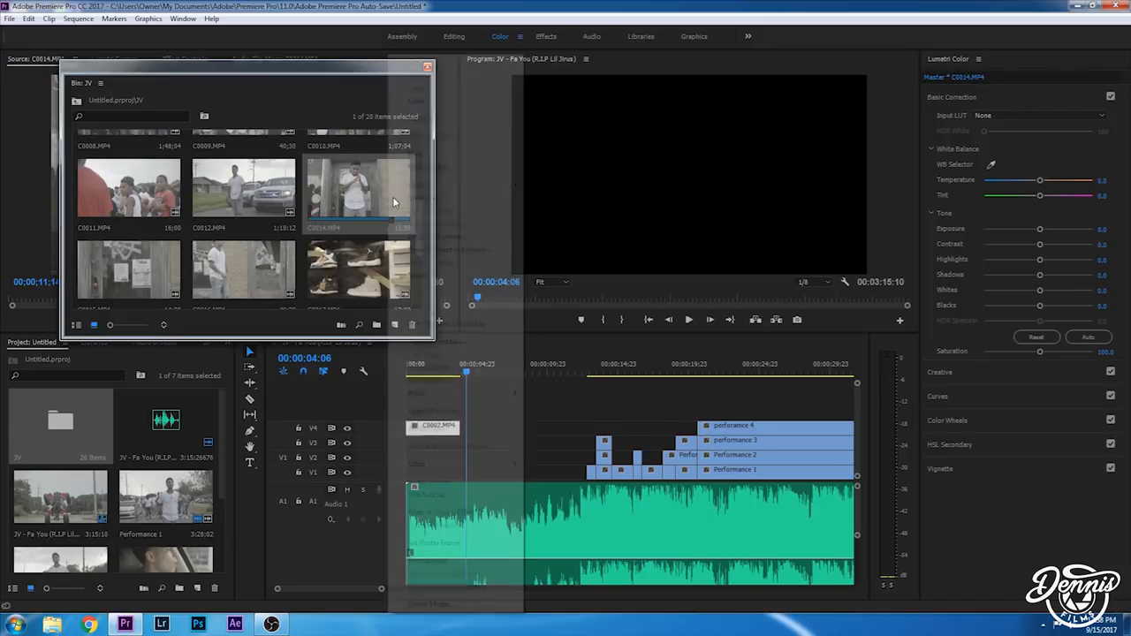
mouse_move(475, 187)
click(566, 199)
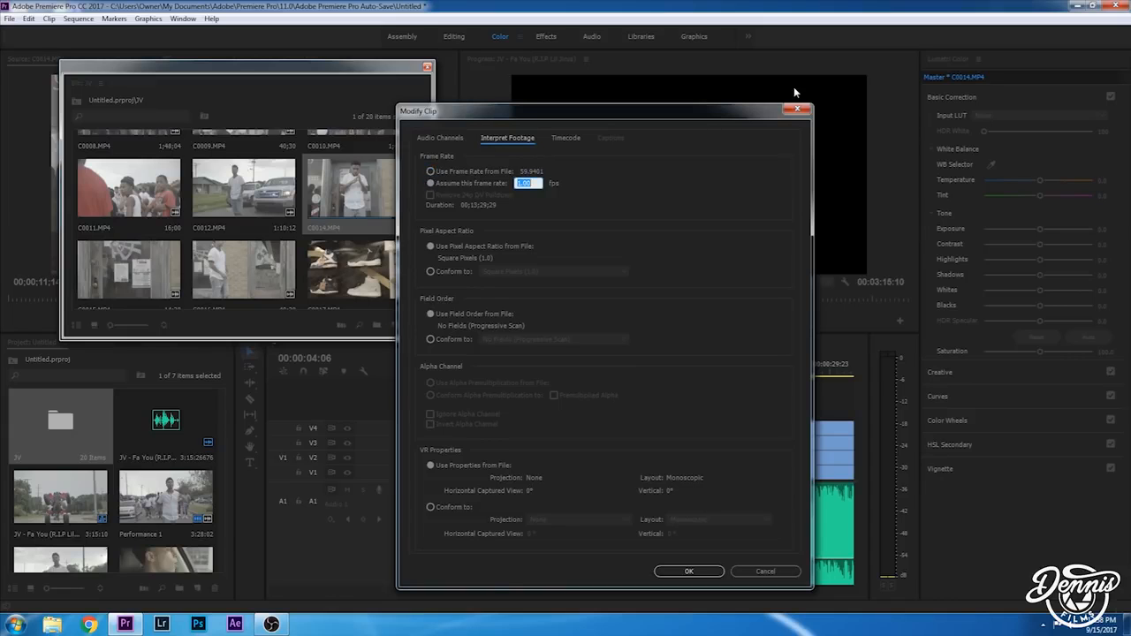
key(Return)
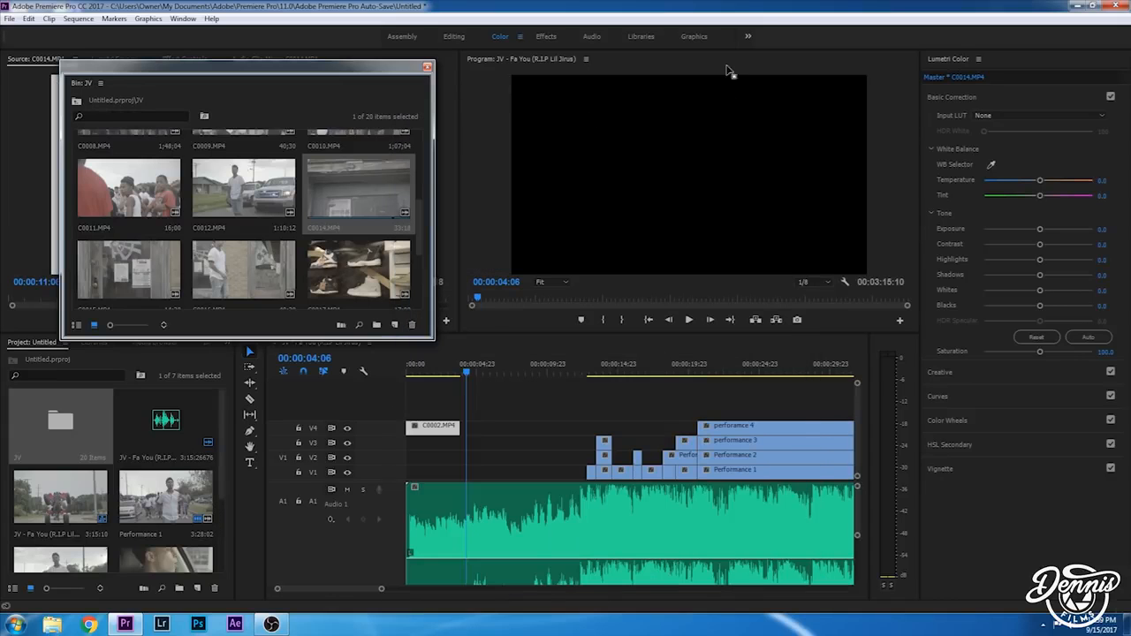
click(427, 67)
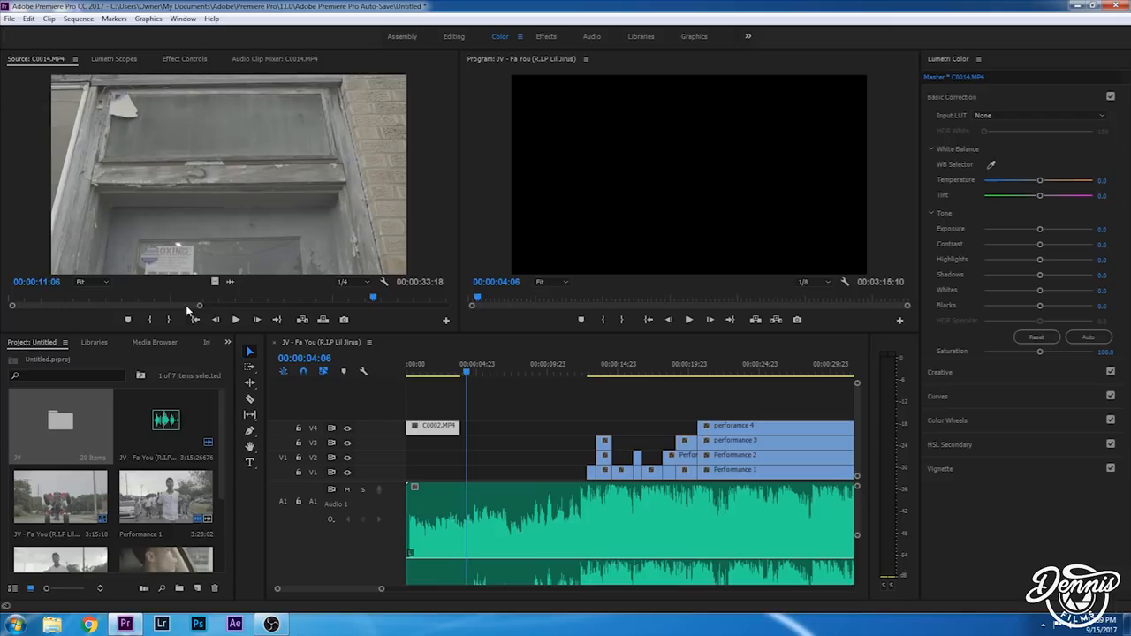
Step: Mark the doorway shot in C0014.MP4 with an In point at 00:00:16:21 and an Out point at 00:00:27:12
drag(200, 306, 585, 330)
key(space)
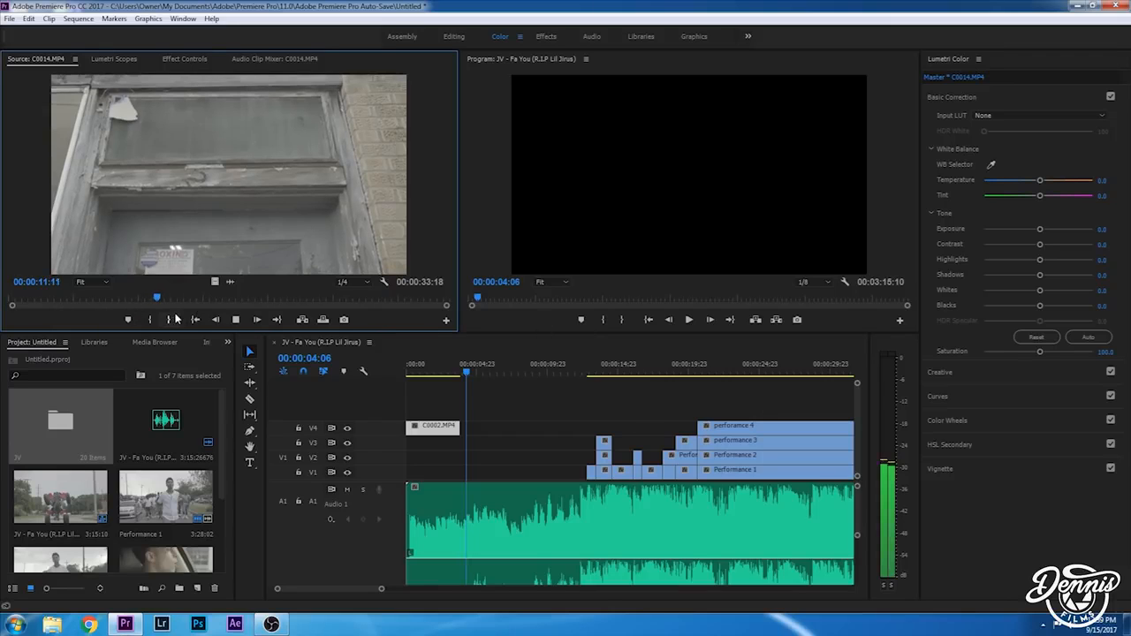
click(210, 298)
drag(210, 298, 228, 297)
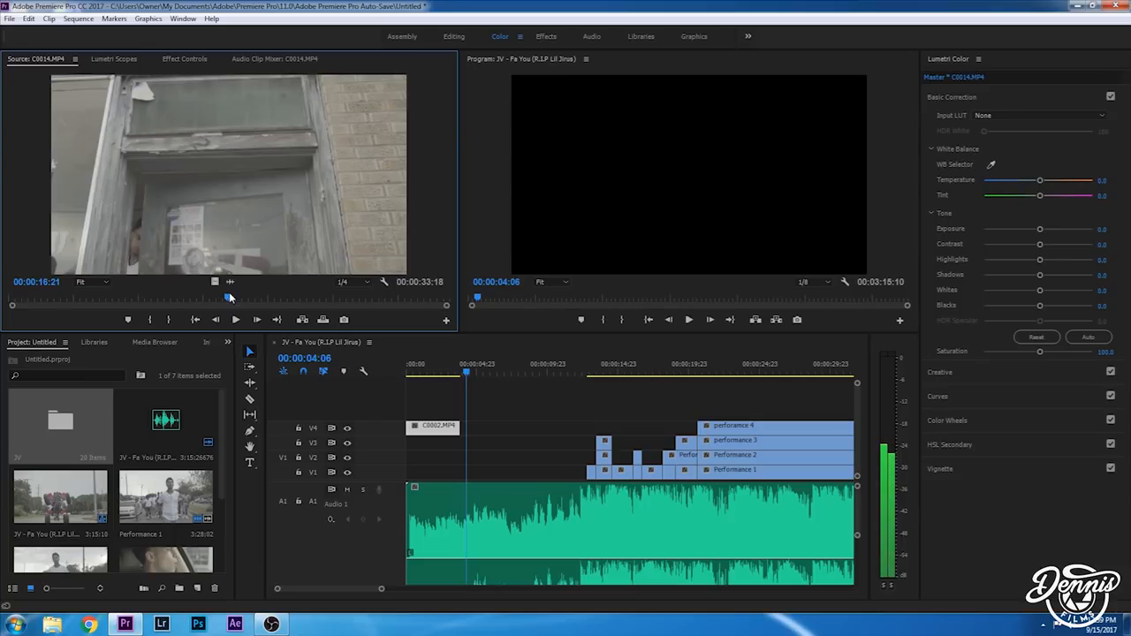
click(151, 319)
key(space)
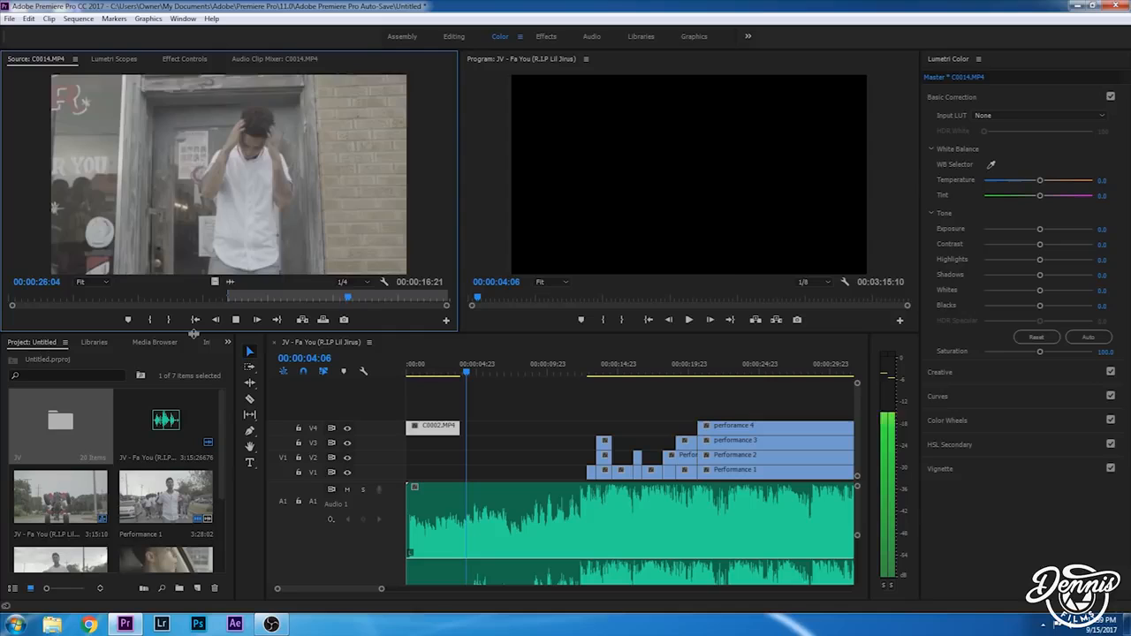
key(space)
click(170, 321)
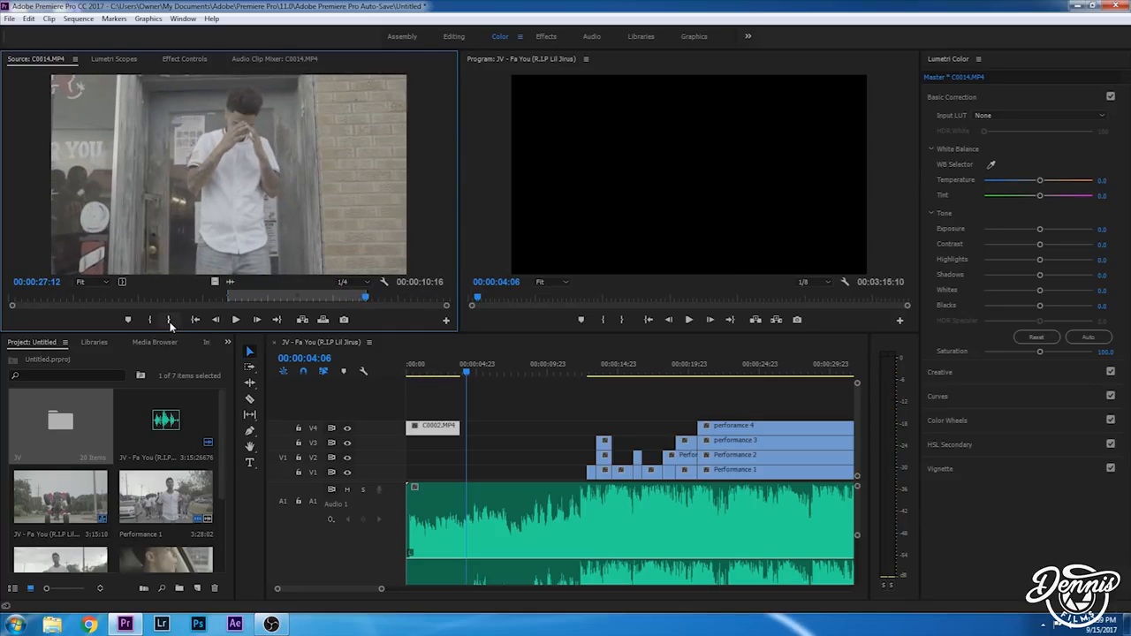
Step: Place only the video of the marked C0014.MP4 range on V5 above the first performance clips and scale it to the frame size
drag(217, 283, 593, 413)
click(595, 371)
right_click(608, 413)
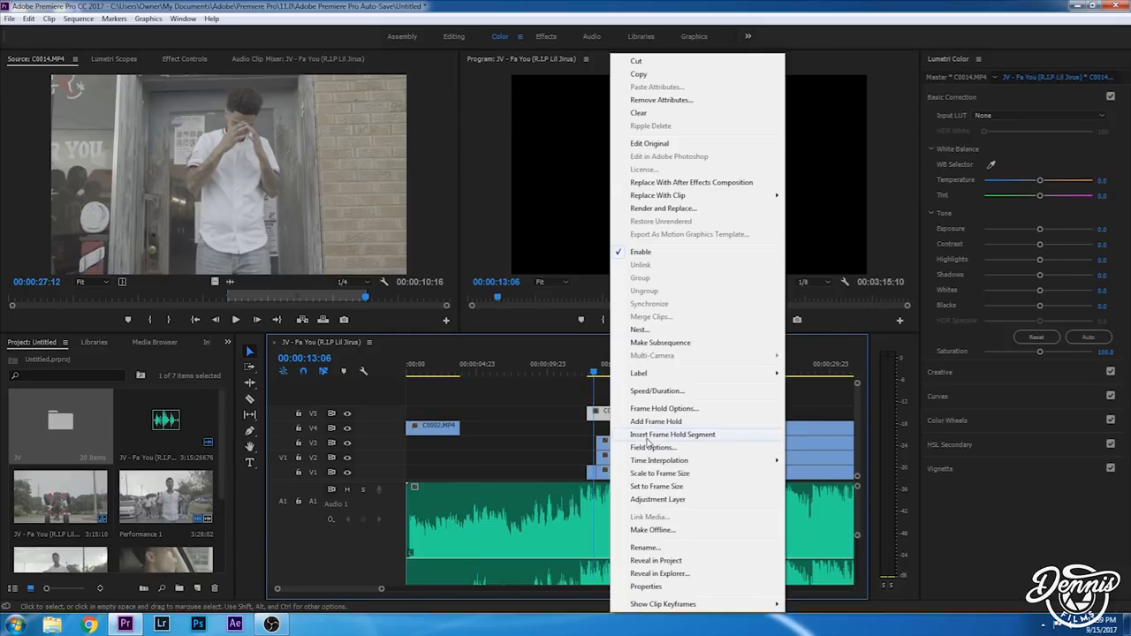
click(664, 474)
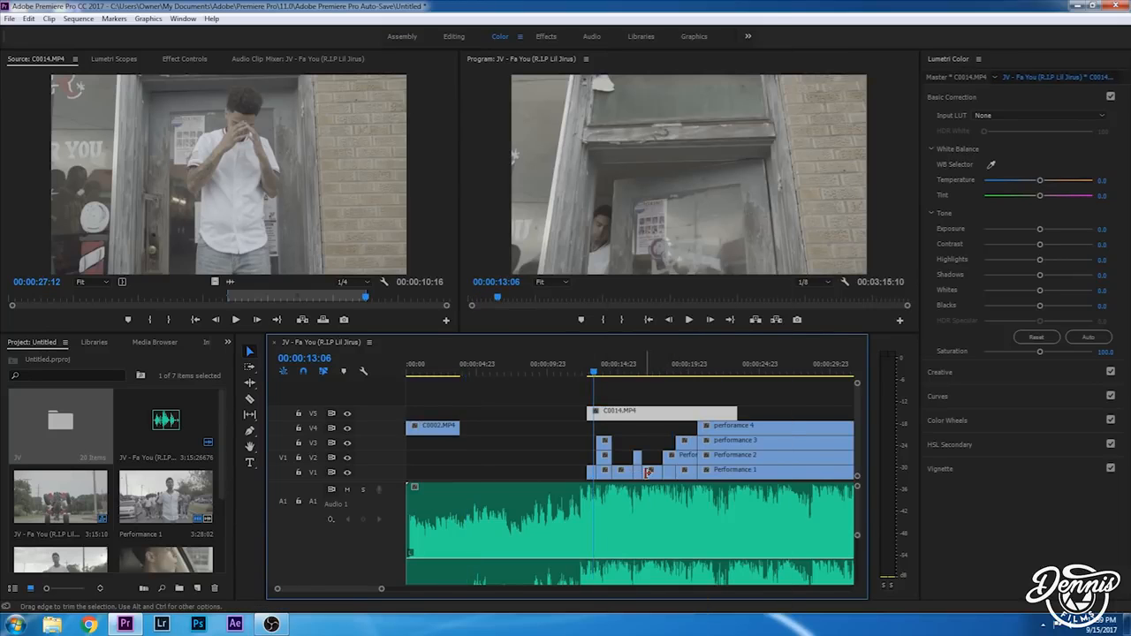
Step: Play the C0014.MP4 clip and trim its start to the V1 cut right after the short V2 clip
key(space)
key(space)
drag(590, 413, 643, 413)
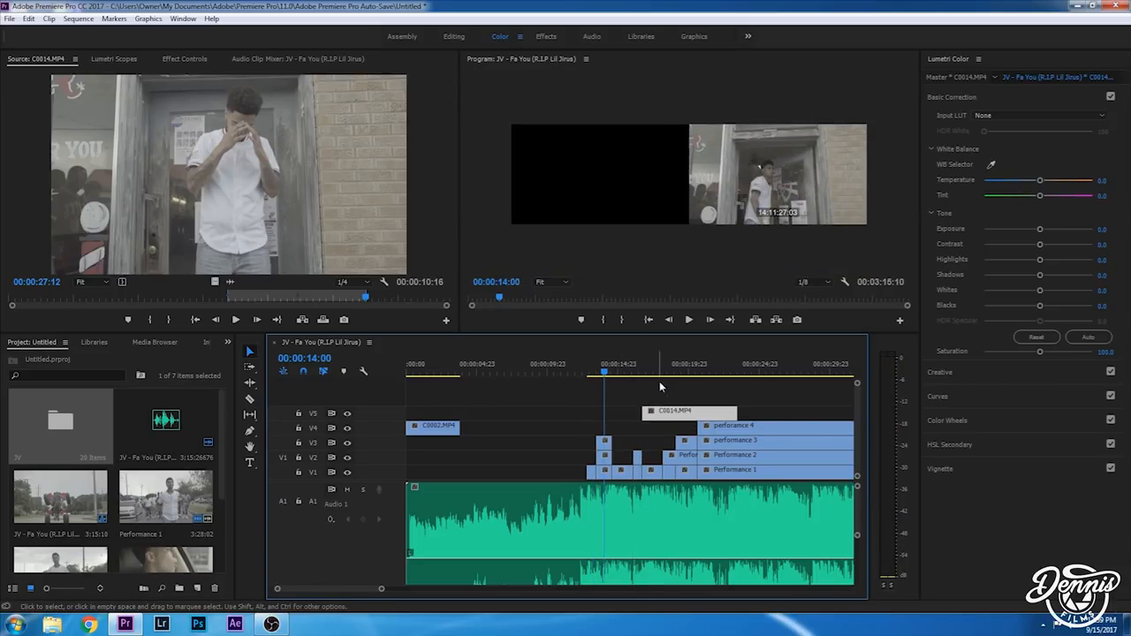
Step: Split the C0014.MP4 clip on V5 at 00:00:18:04 and shorten its second piece to about 00:00:01:14
click(643, 371)
key(space)
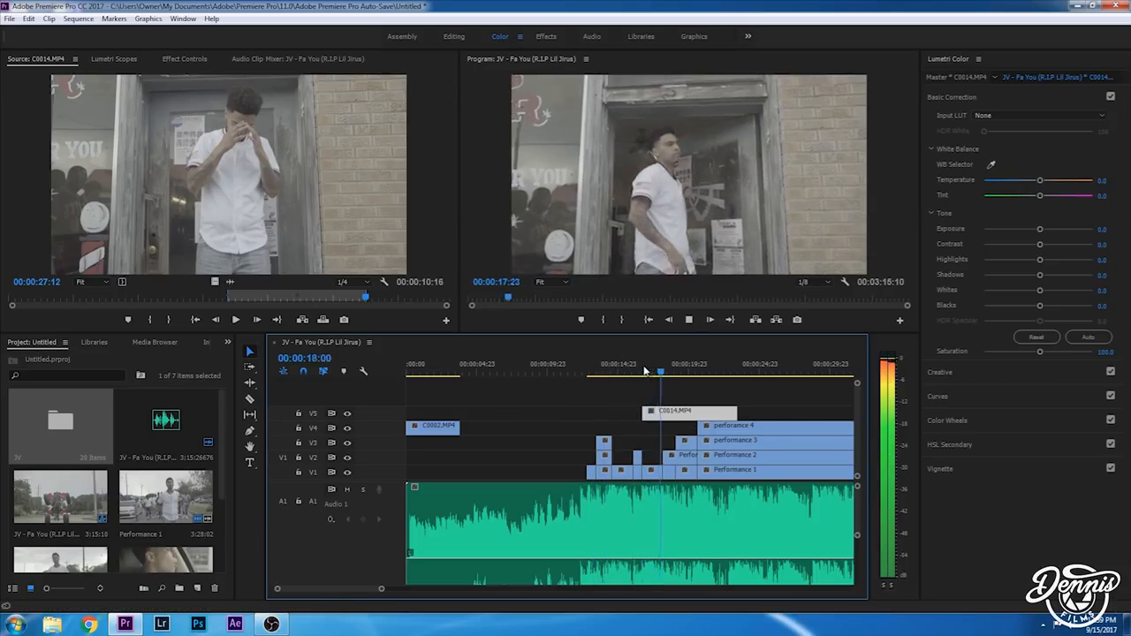
click(662, 370)
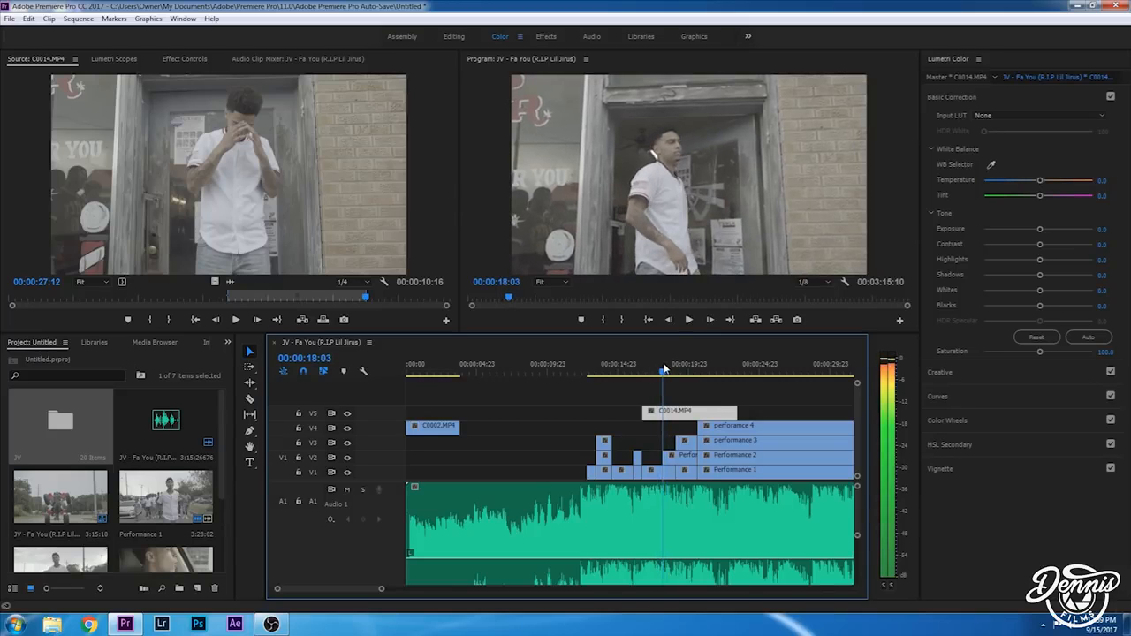
drag(663, 370, 651, 371)
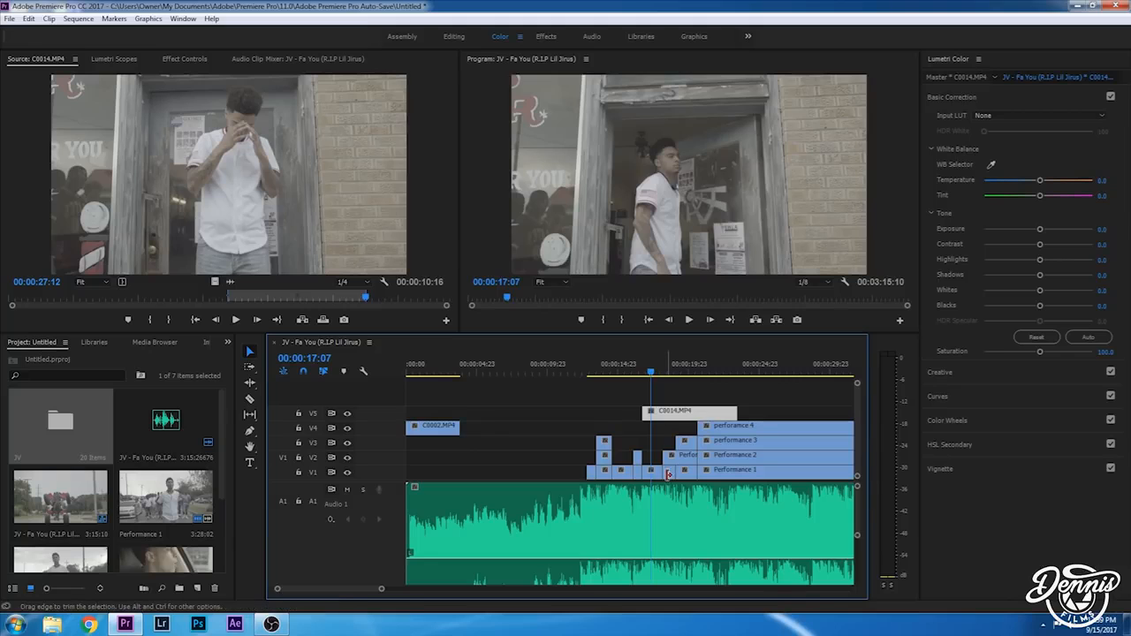
key(space)
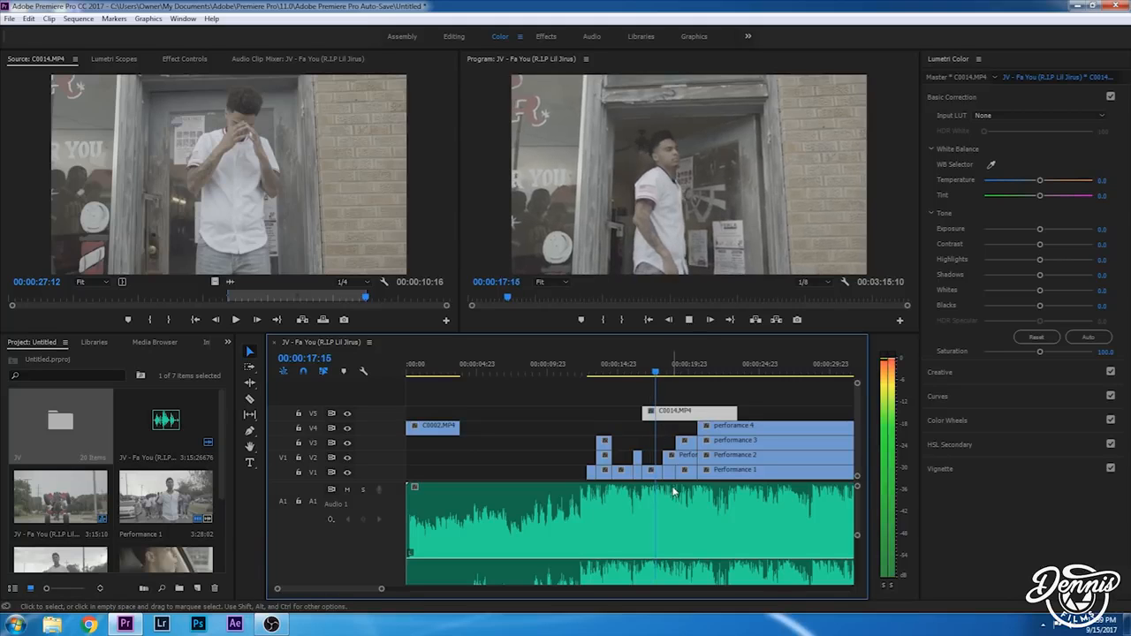
key(space)
drag(667, 373, 664, 373)
key(c)
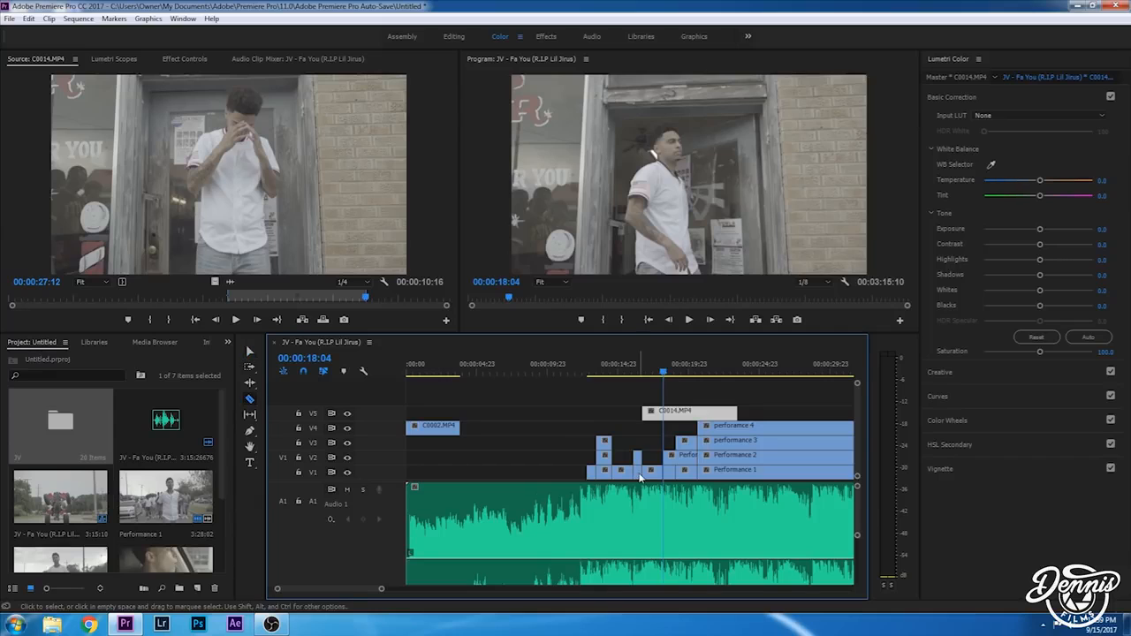
click(668, 413)
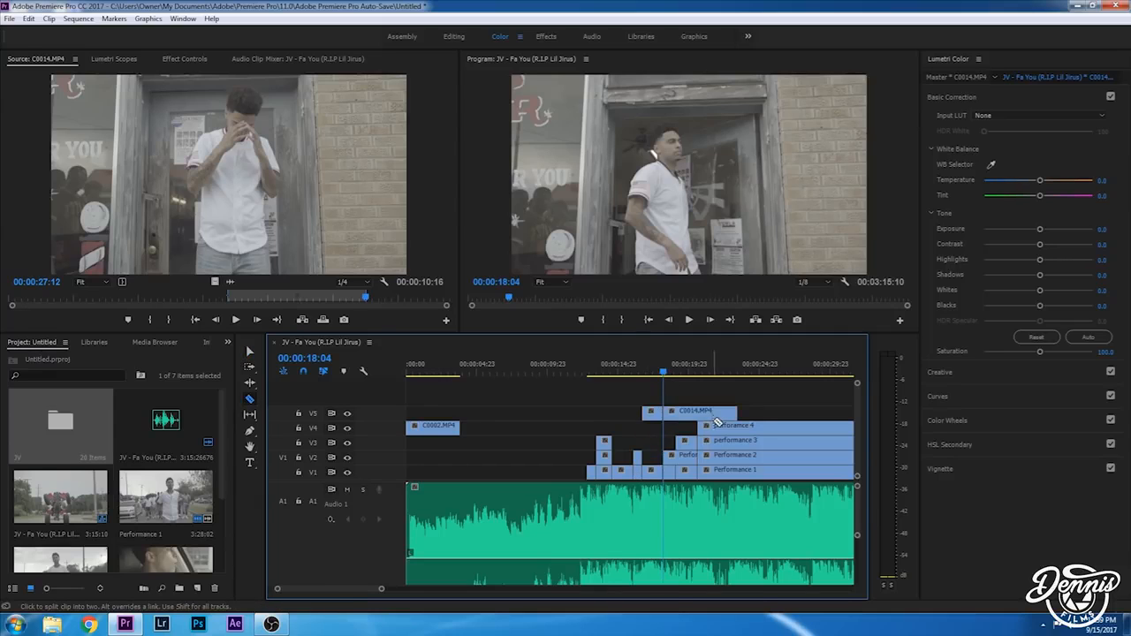
key(v)
drag(736, 412, 684, 412)
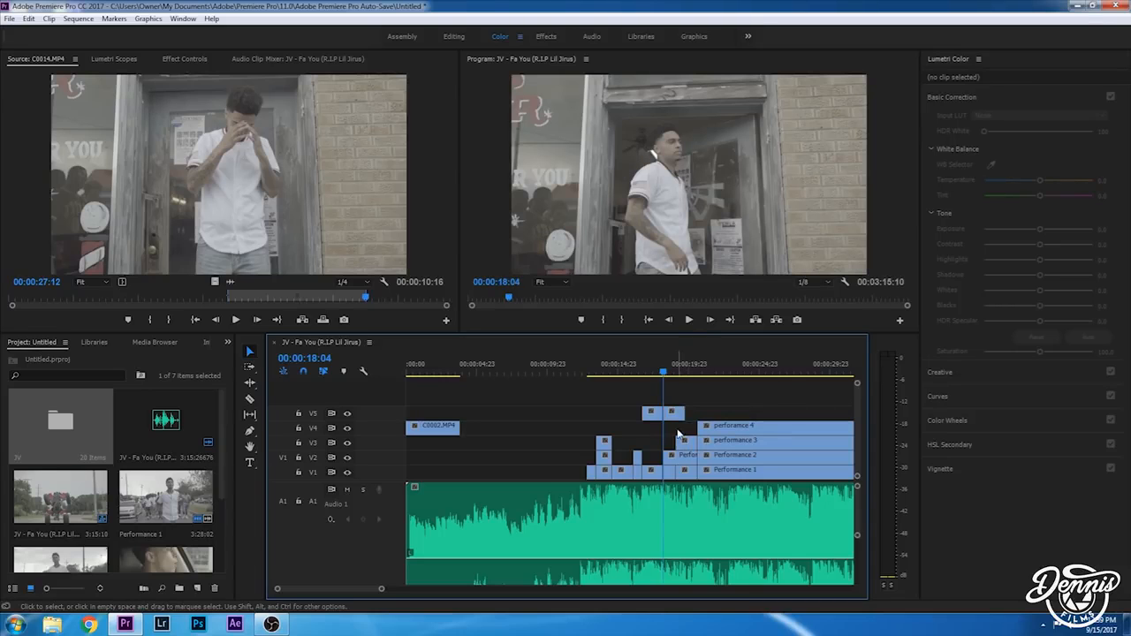
Step: Set the speed of the second C0014.MP4 piece on V5 to 400%
click(672, 412)
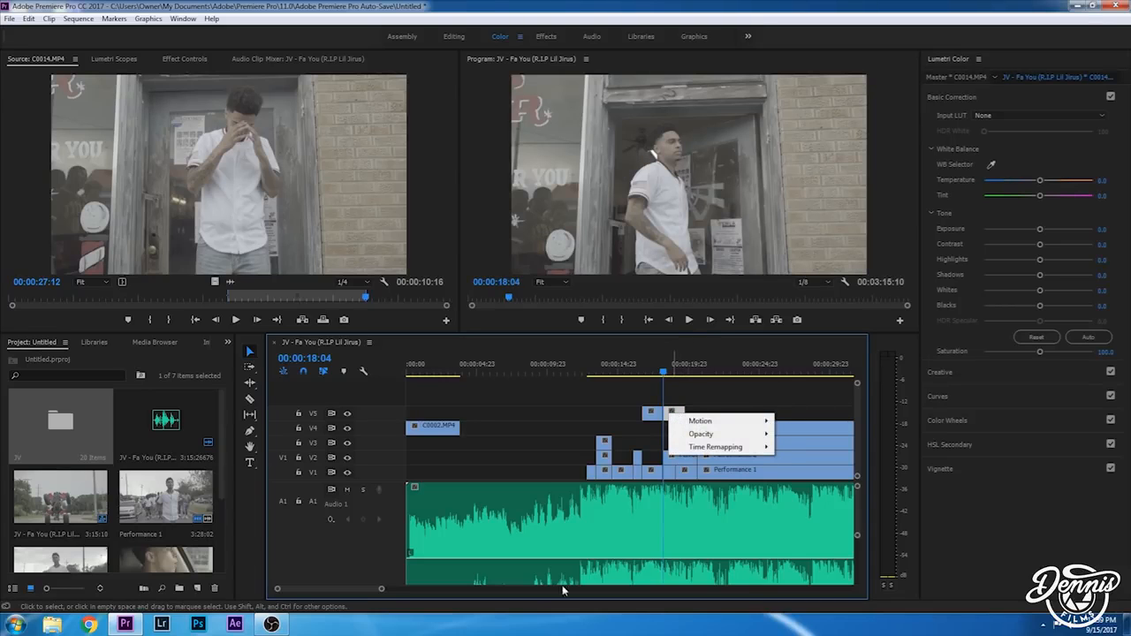
drag(381, 593, 396, 589)
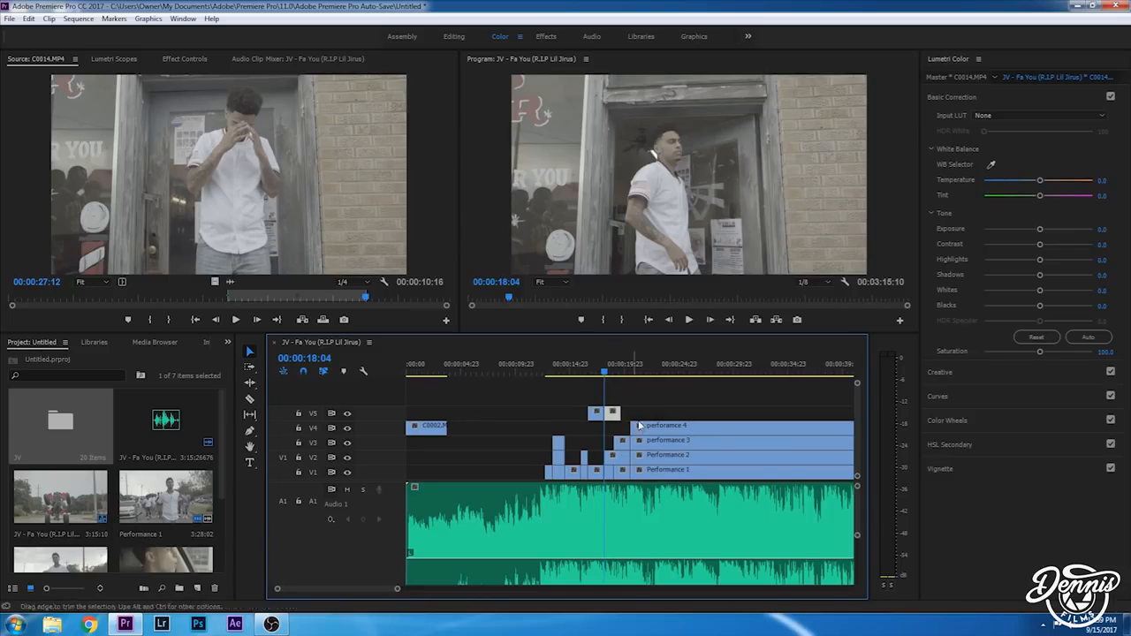
right_click(614, 419)
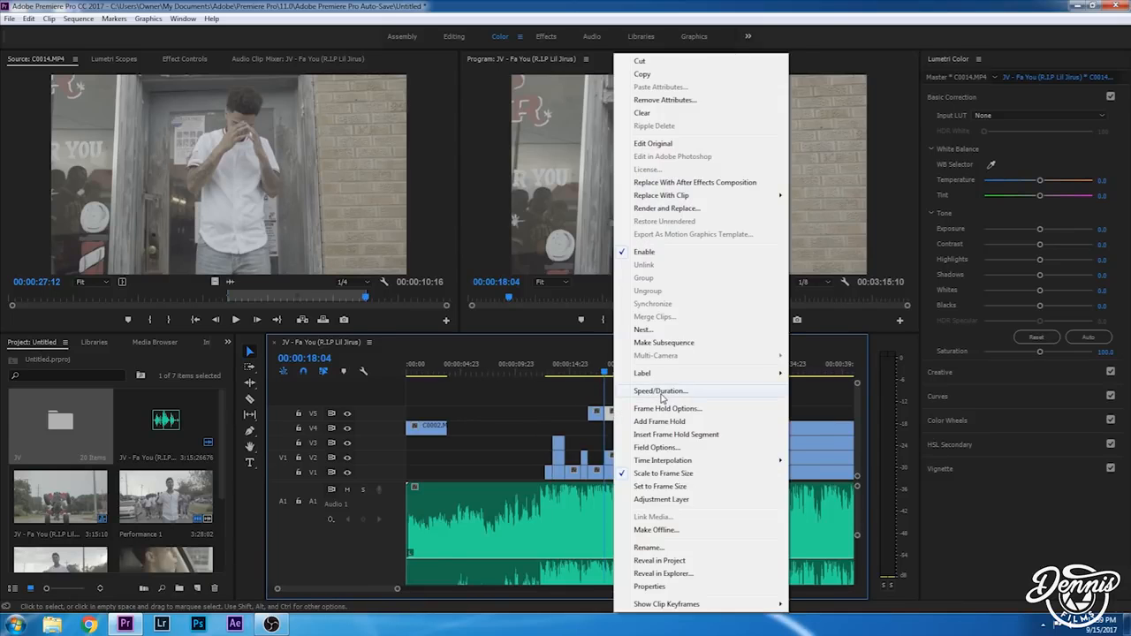
click(660, 393)
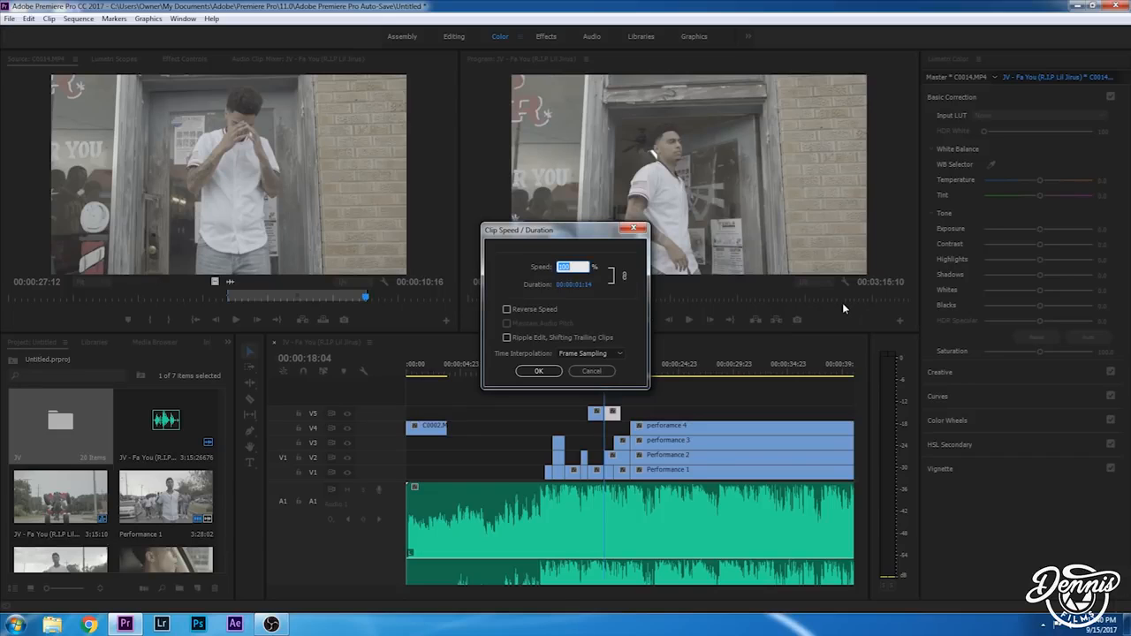
key(Return)
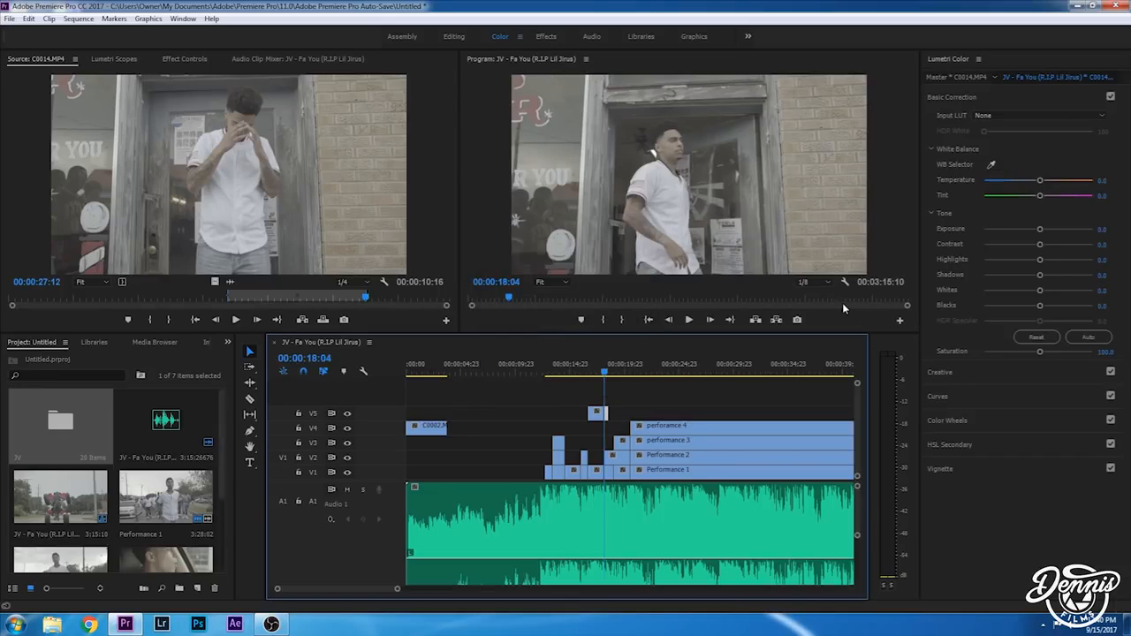
Step: Play the sped-up C0014.MP4 piece against the song, raise its speed above 400%, and play it again
key(space)
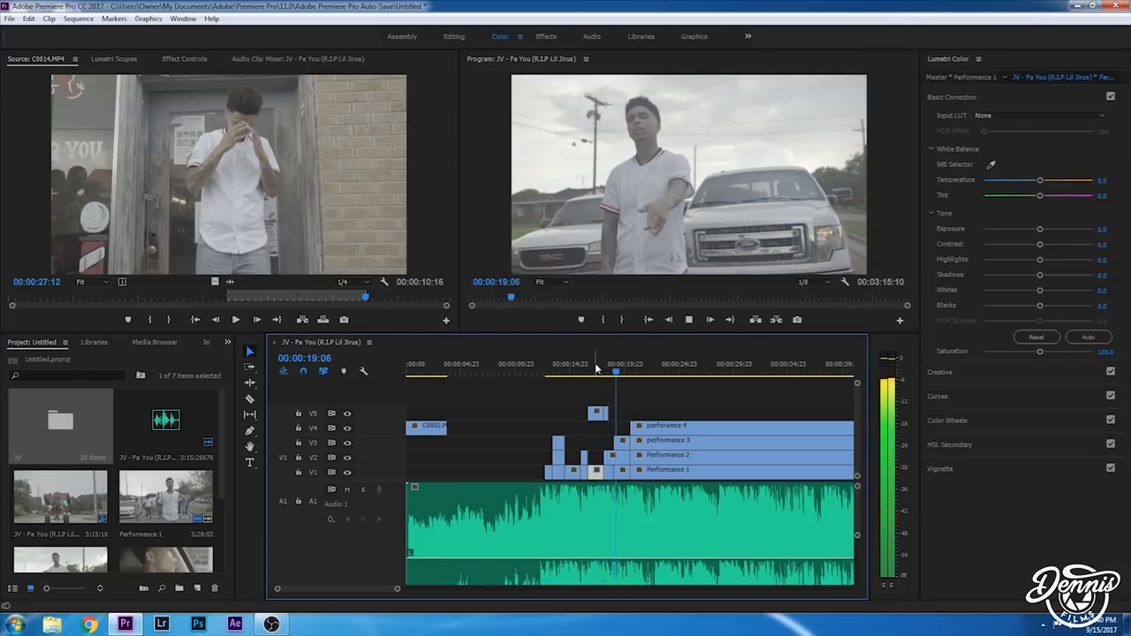
click(593, 366)
right_click(601, 413)
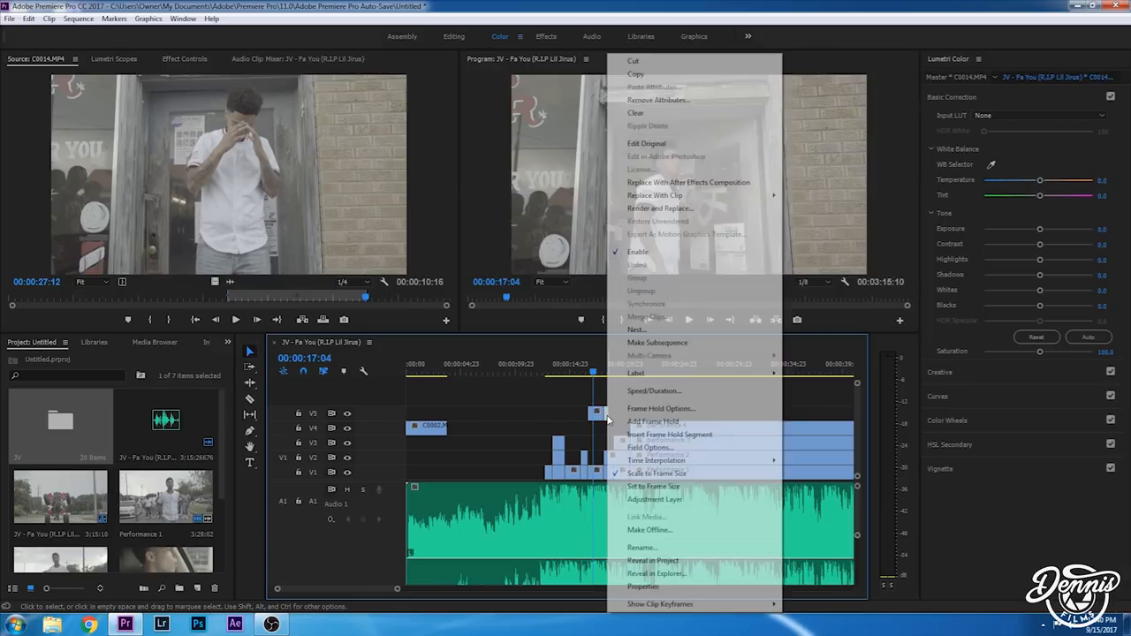
click(654, 391)
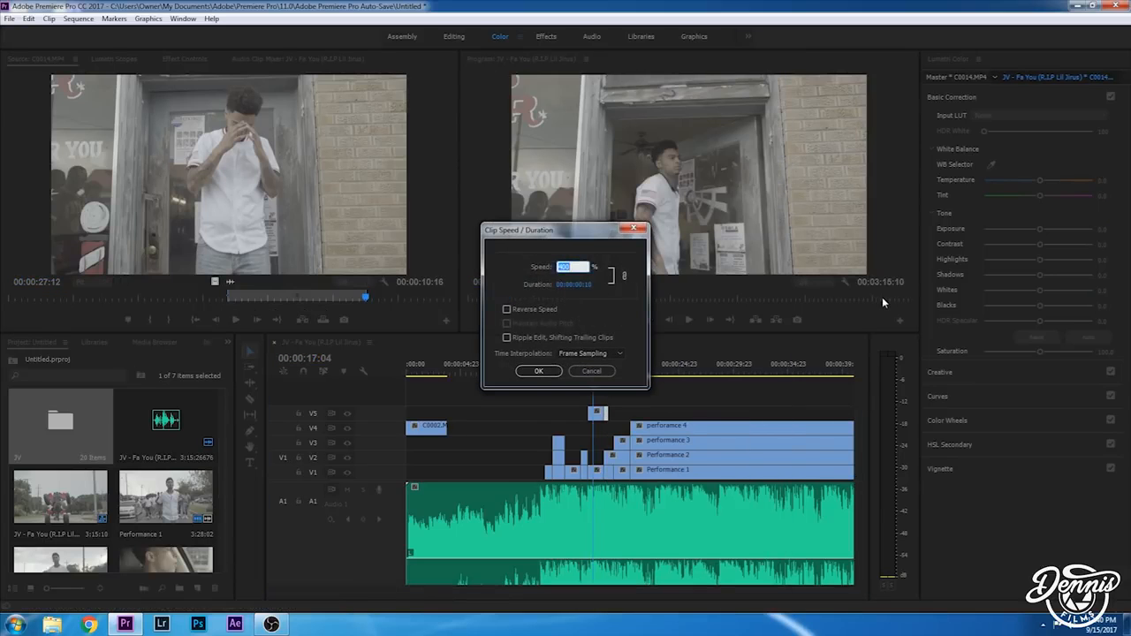
key(Return)
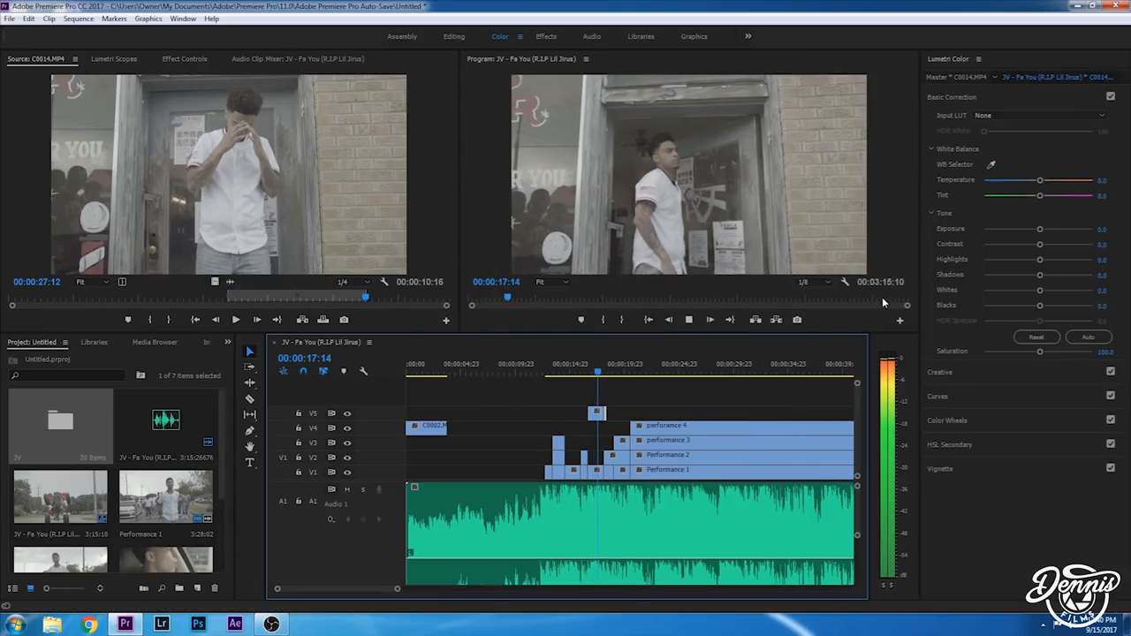
key(space)
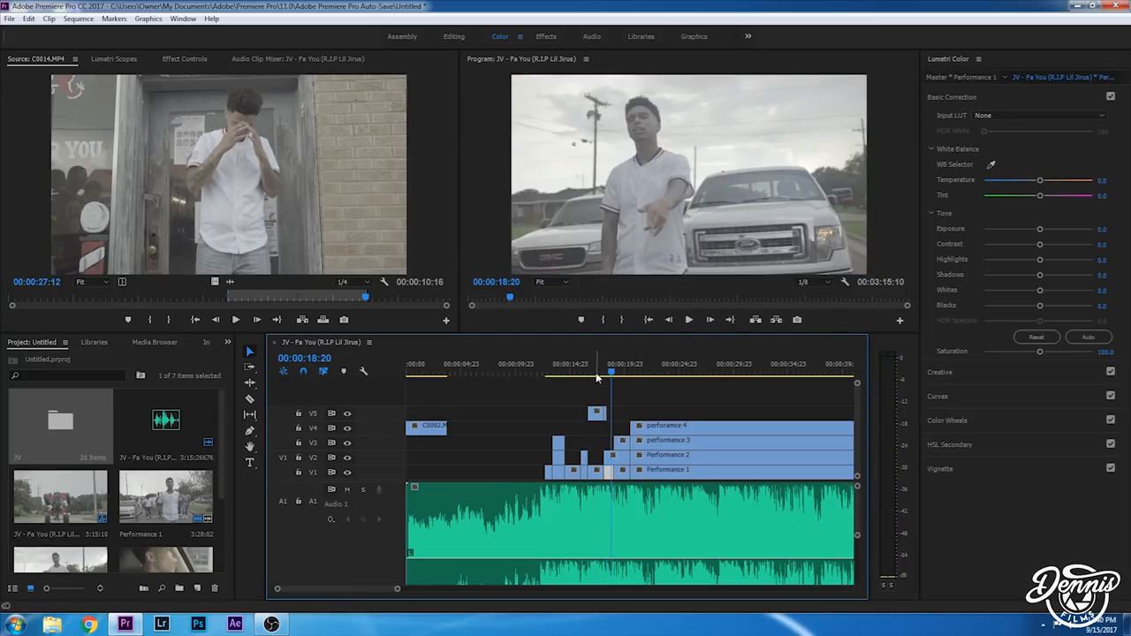
click(596, 377)
Step: Find the Additive Dissolve transition and apply it to the cut between the two C0014.MP4 pieces on V5
click(227, 343)
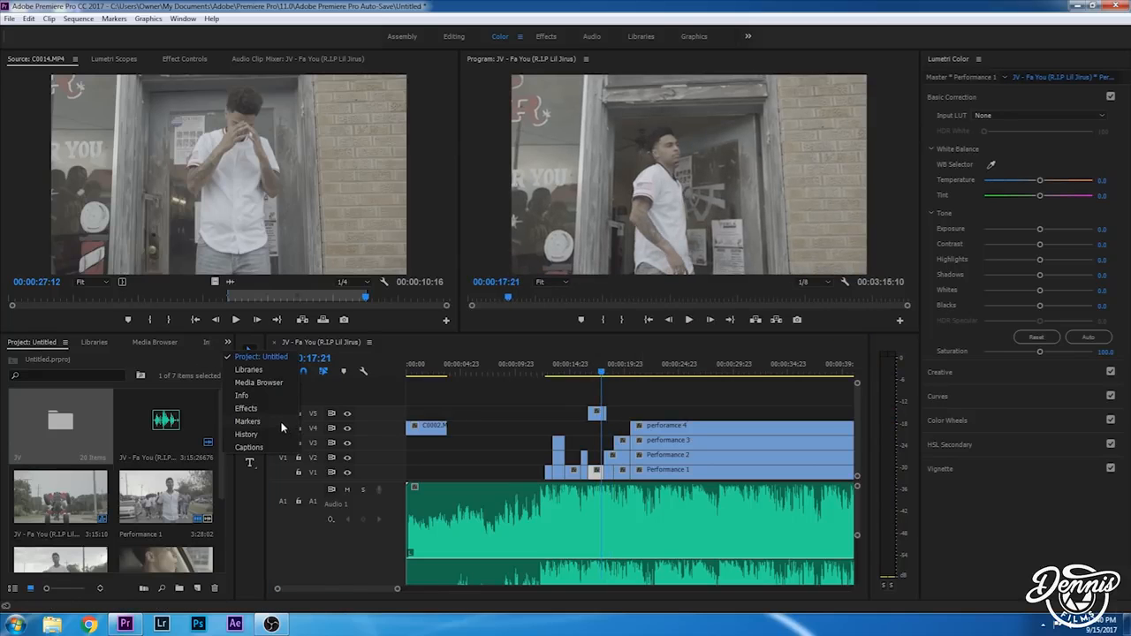
click(276, 412)
click(80, 359)
text(addi)
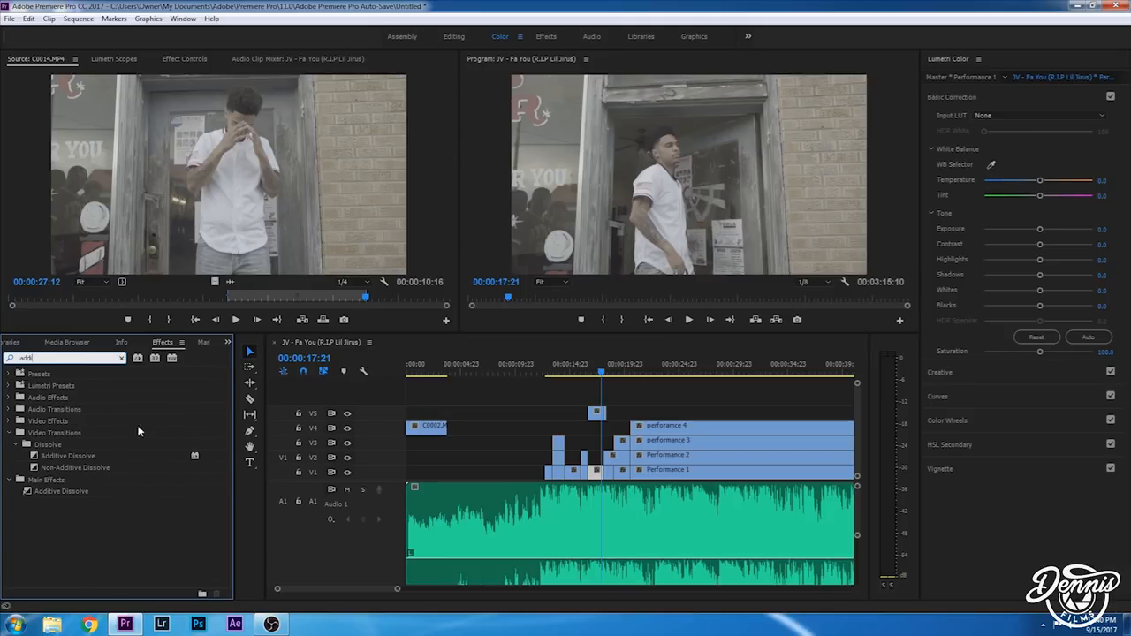
drag(121, 455, 603, 415)
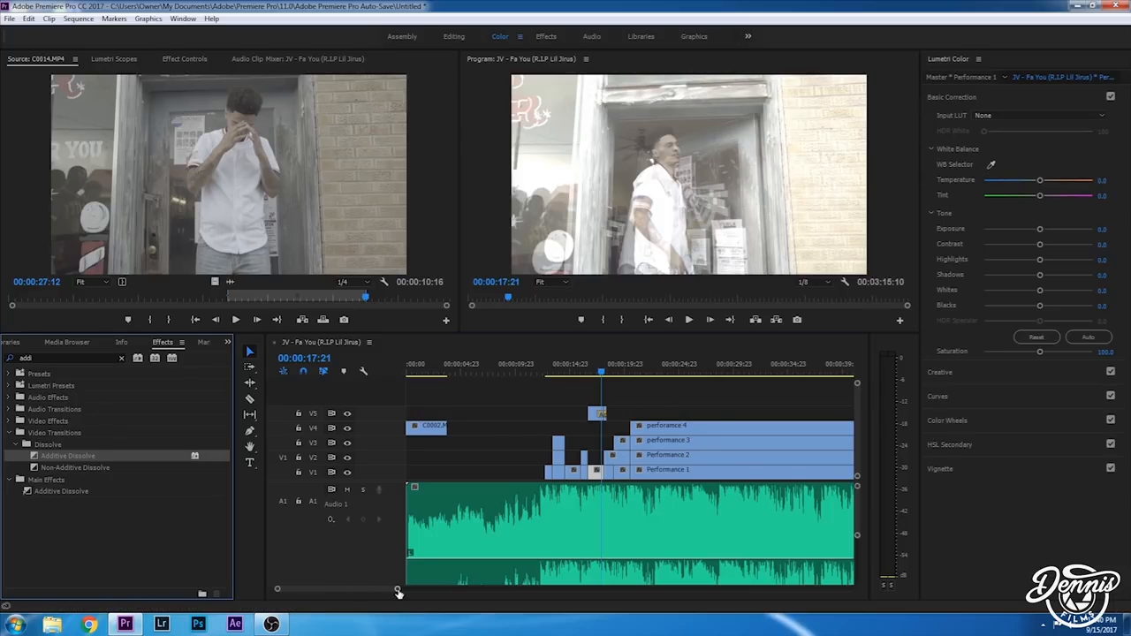
Step: Remove the Additive Dissolve transition from the C0014.MP4 pieces on V5
drag(397, 592, 345, 590)
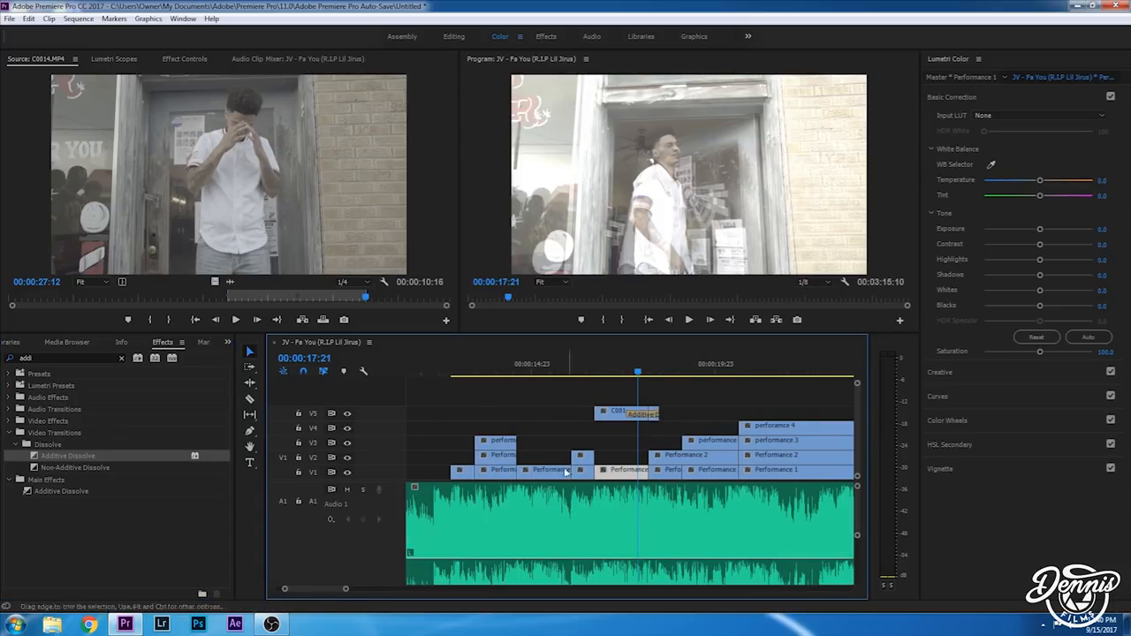
click(644, 412)
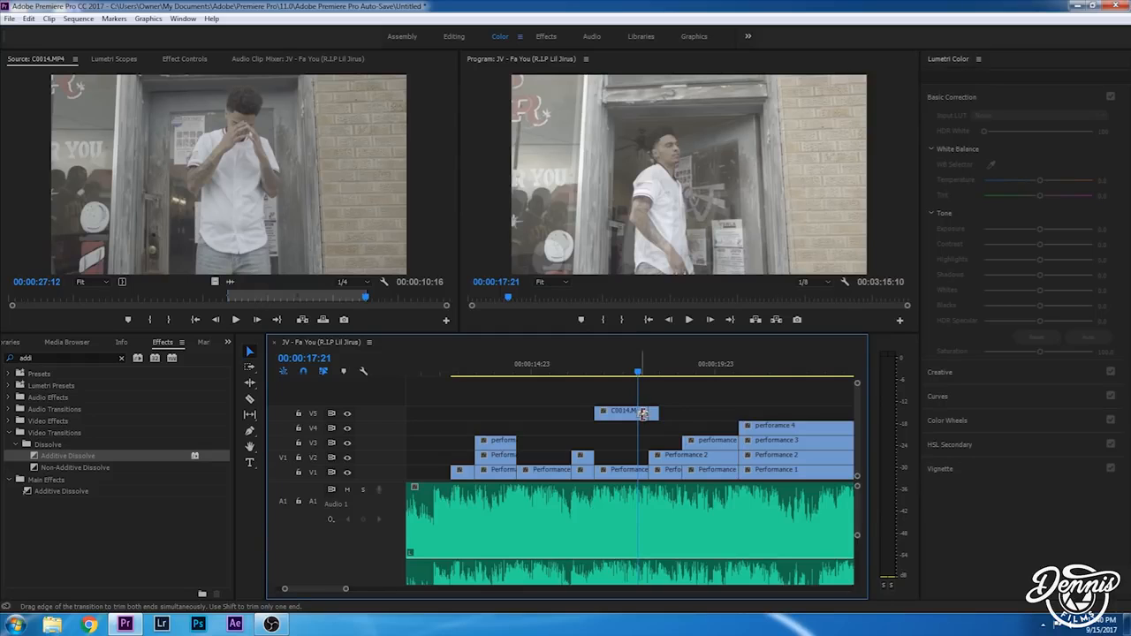
Step: Shift the Additive Dissolve on the C0014.MP4 clips on V5 forward by 4 frames and play it against the song
click(644, 418)
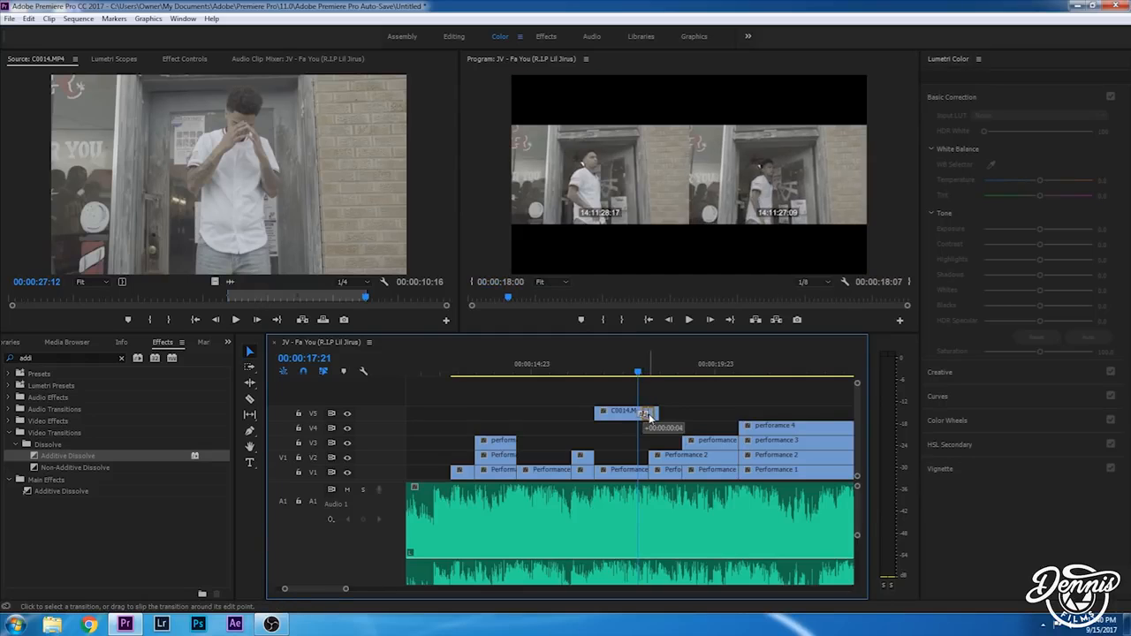
click(619, 374)
key(space)
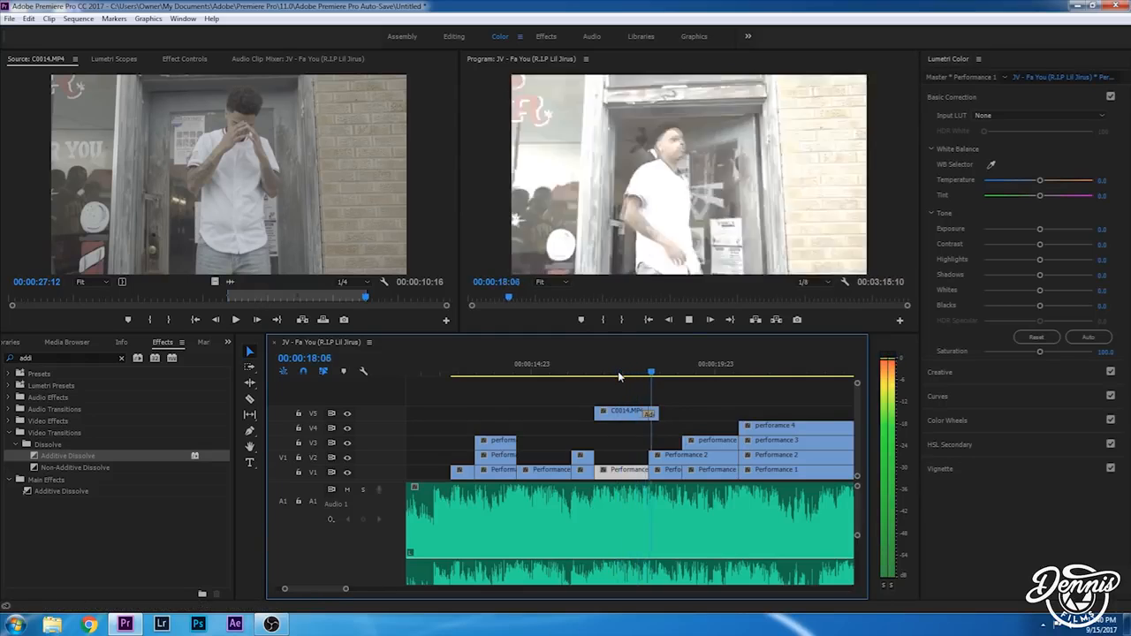
key(space)
Step: Trim the end of the second C0014.MP4 piece on V5 slightly shorter and replay the transition into the next performance shot
drag(659, 414, 655, 415)
click(635, 362)
key(space)
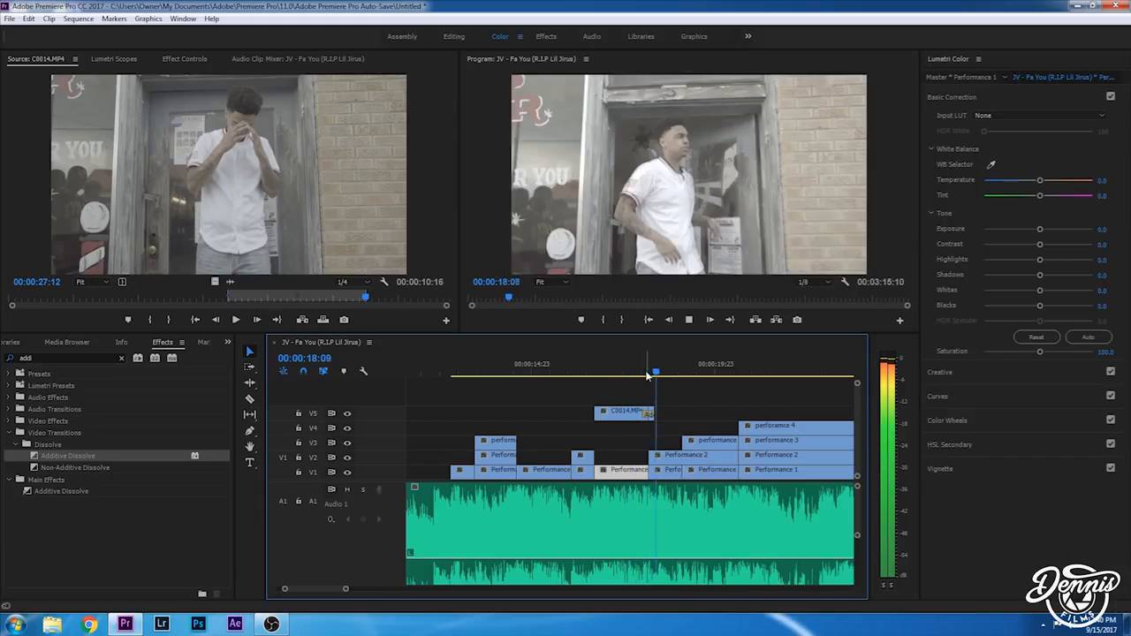
click(646, 371)
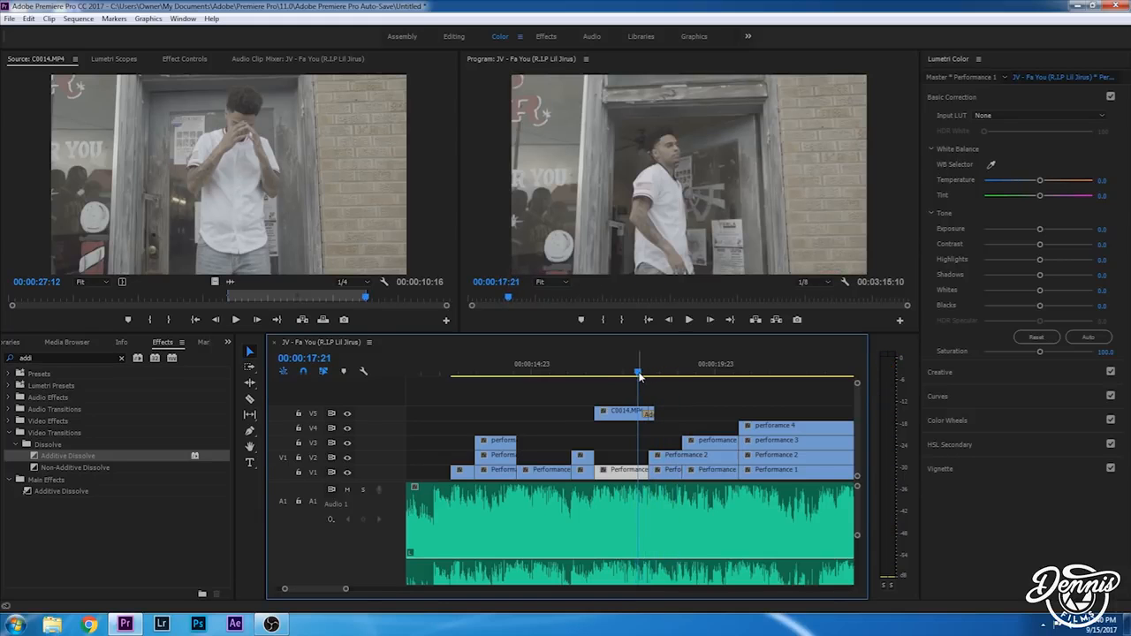
key(space)
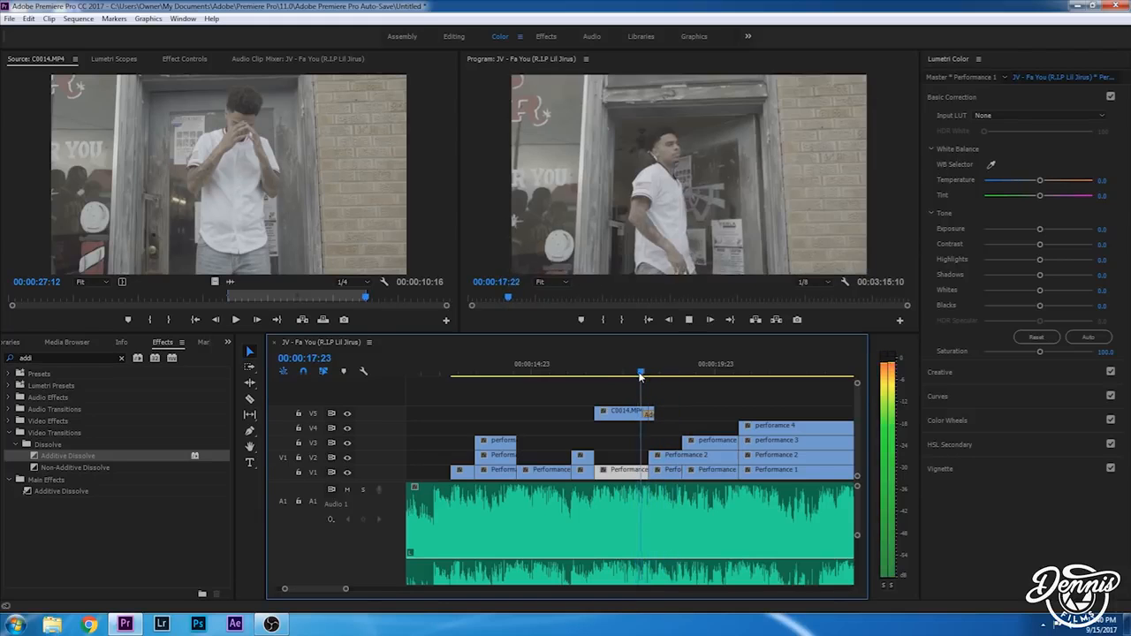
click(641, 377)
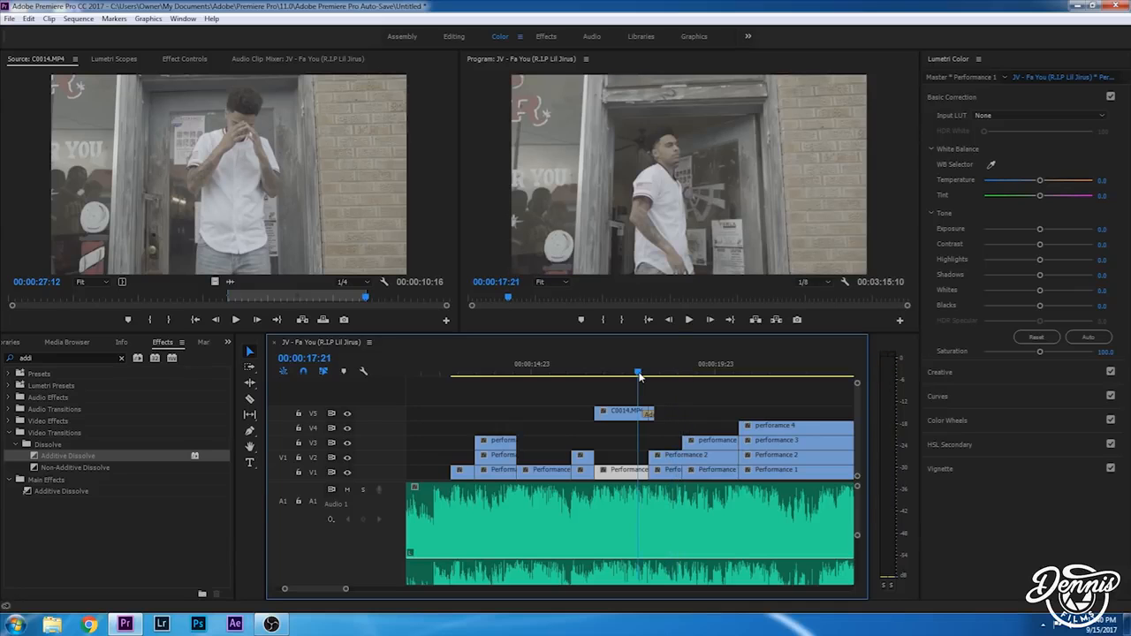
key(space)
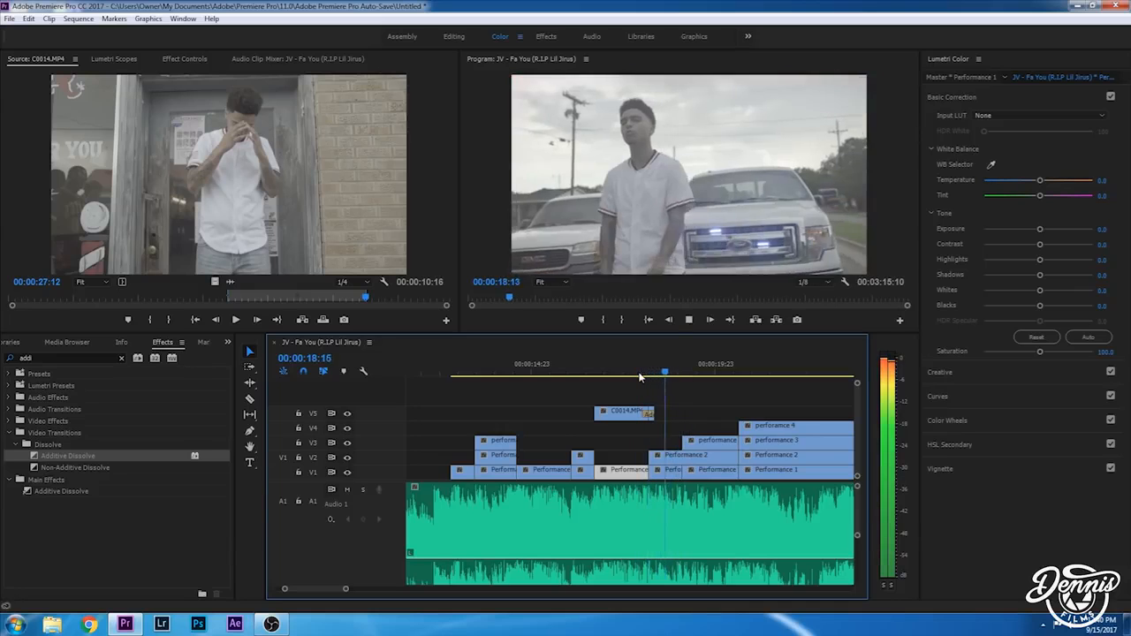
click(641, 378)
key(space)
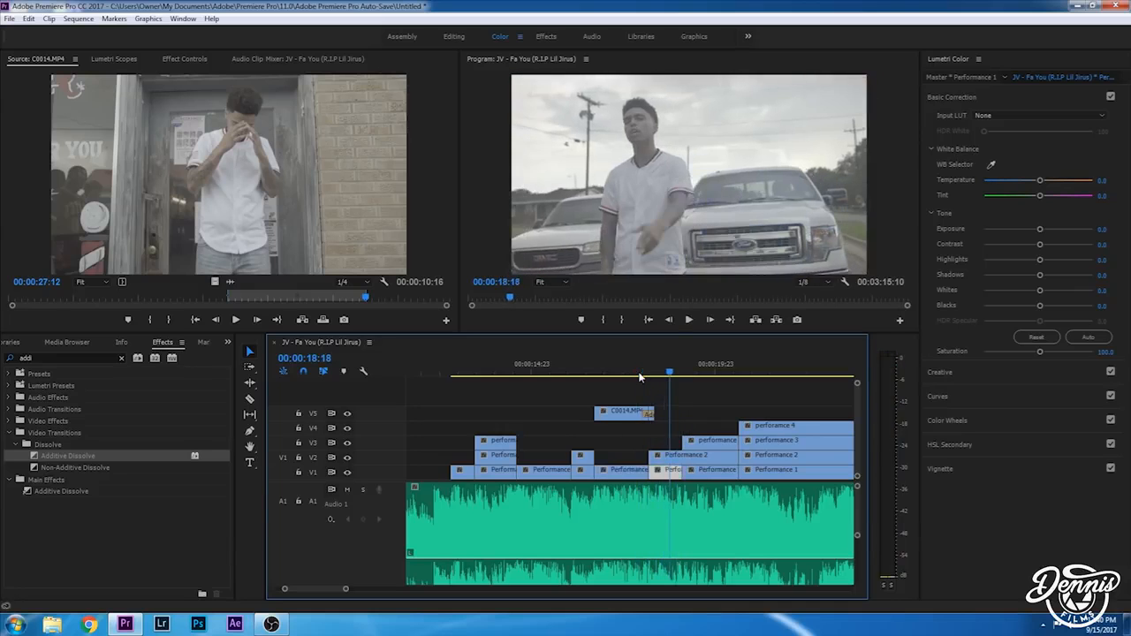
drag(346, 589, 438, 573)
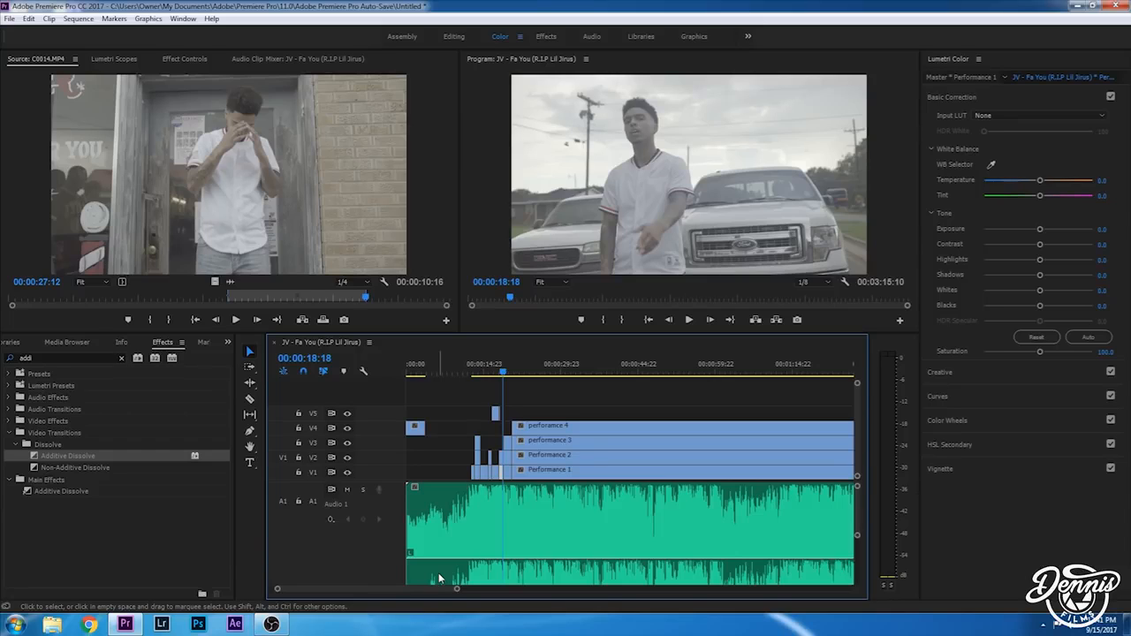
drag(456, 590, 409, 600)
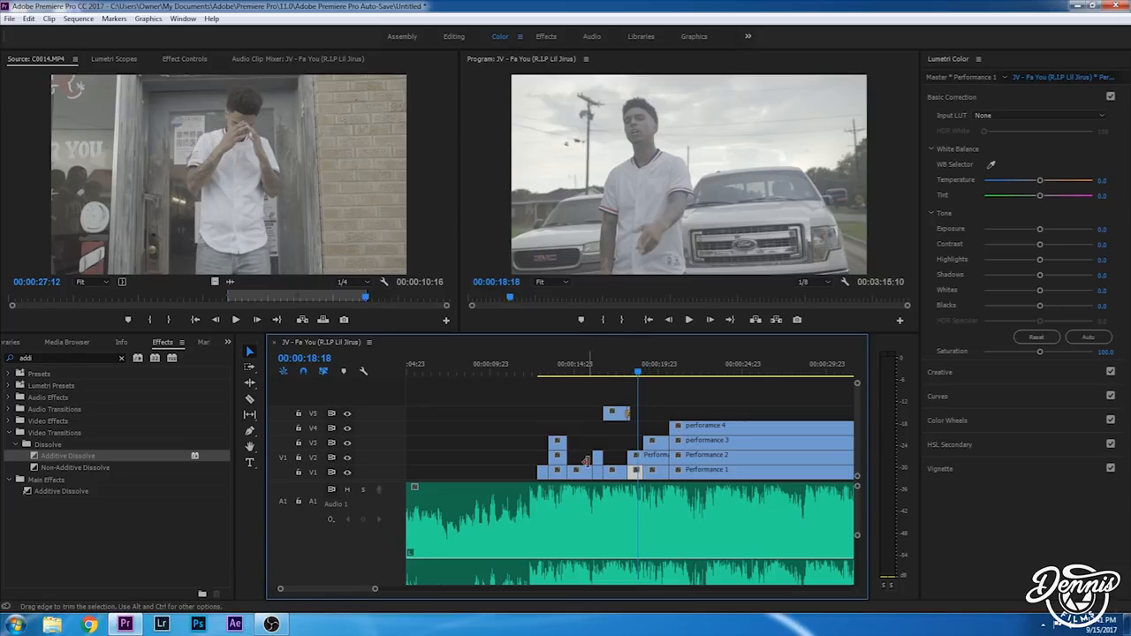
mouse_move(376, 591)
mouse_down()
mouse_move(387, 592)
mouse_move(368, 590)
mouse_up()
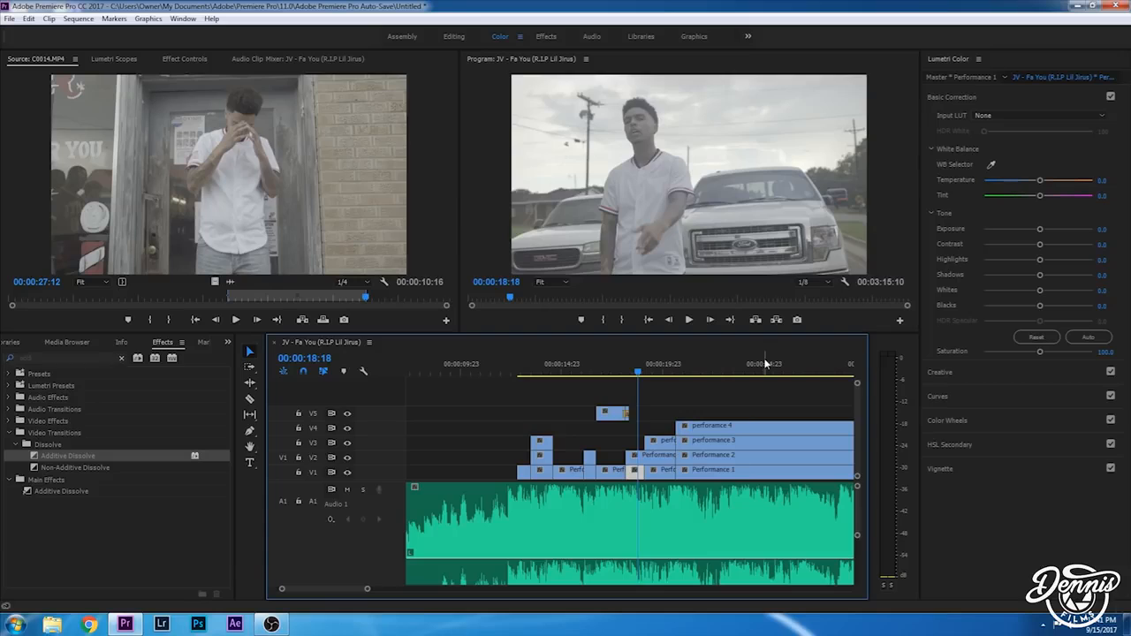
Step: Choose the 4K Youtube export preset in the sequence's H.264 export settings, review its video and bitrate settings, and close without exporting
key(ctrl+m)
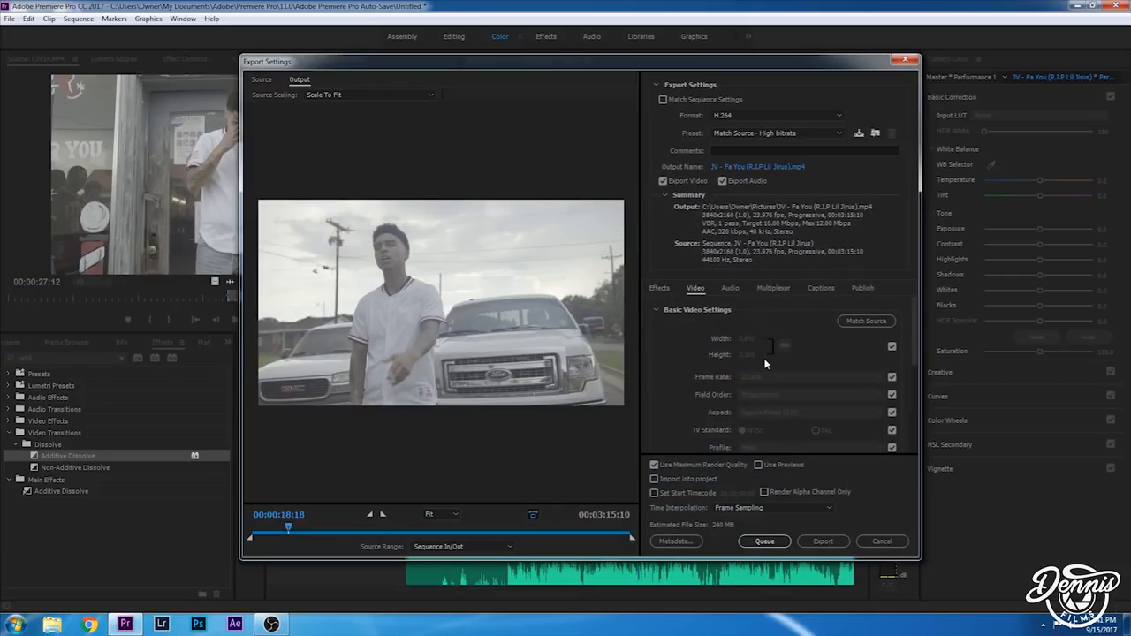
click(817, 136)
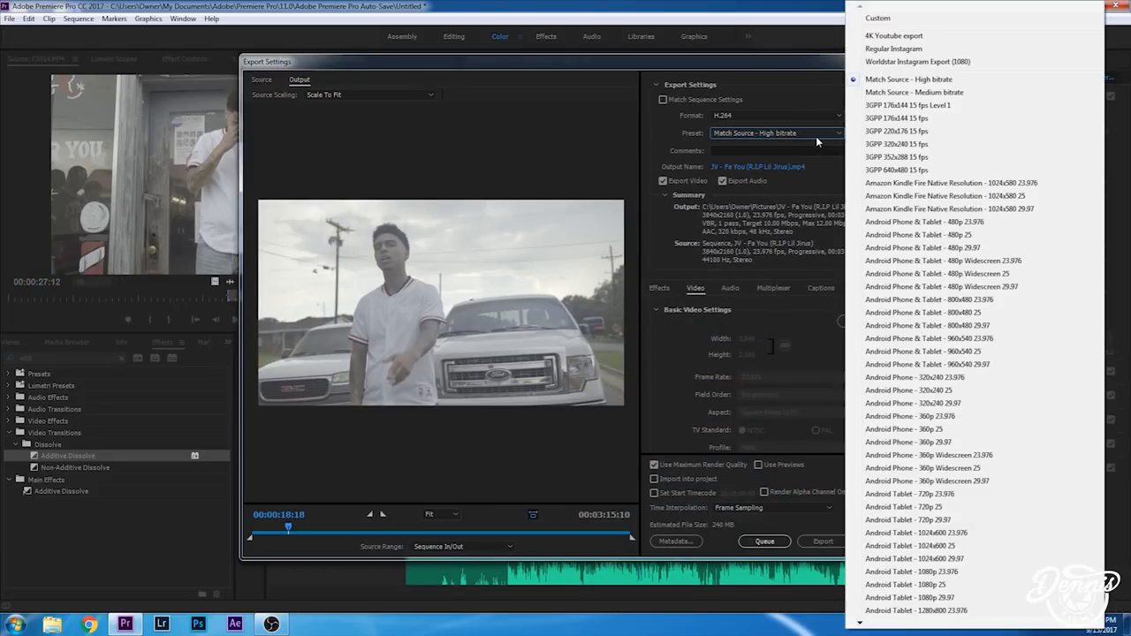
click(933, 38)
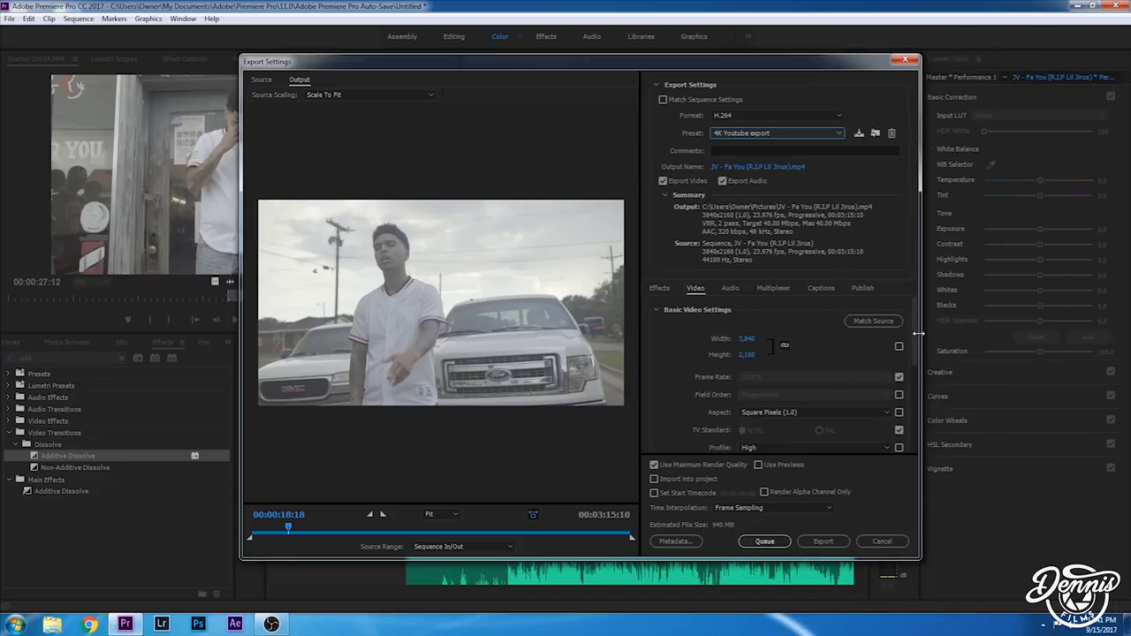
drag(914, 332, 914, 373)
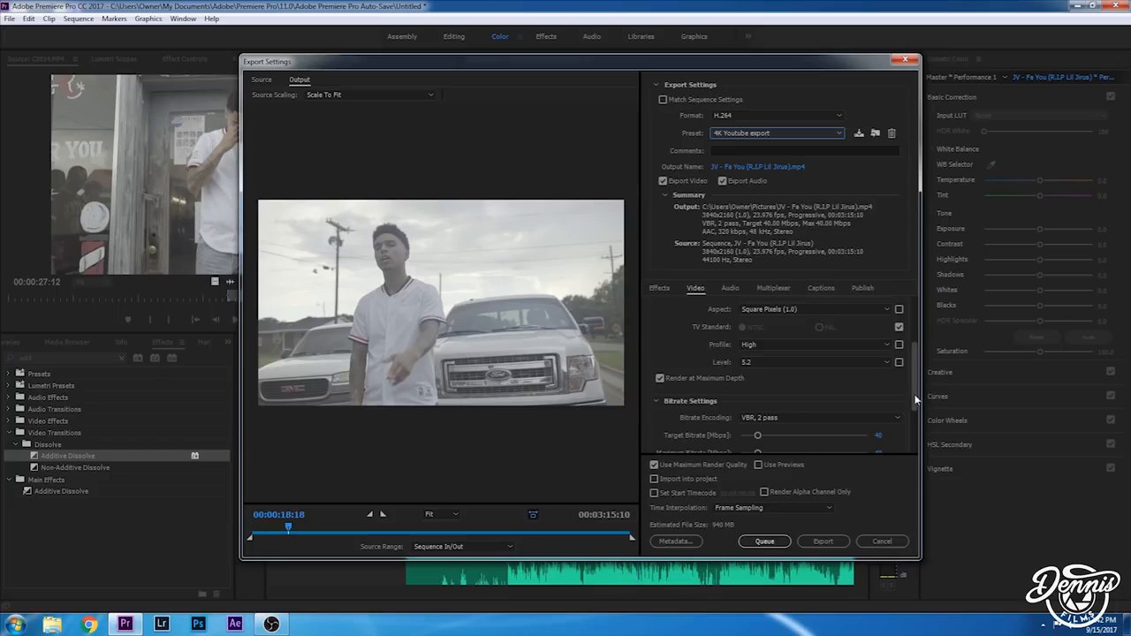
scroll(916, 399, down, 3)
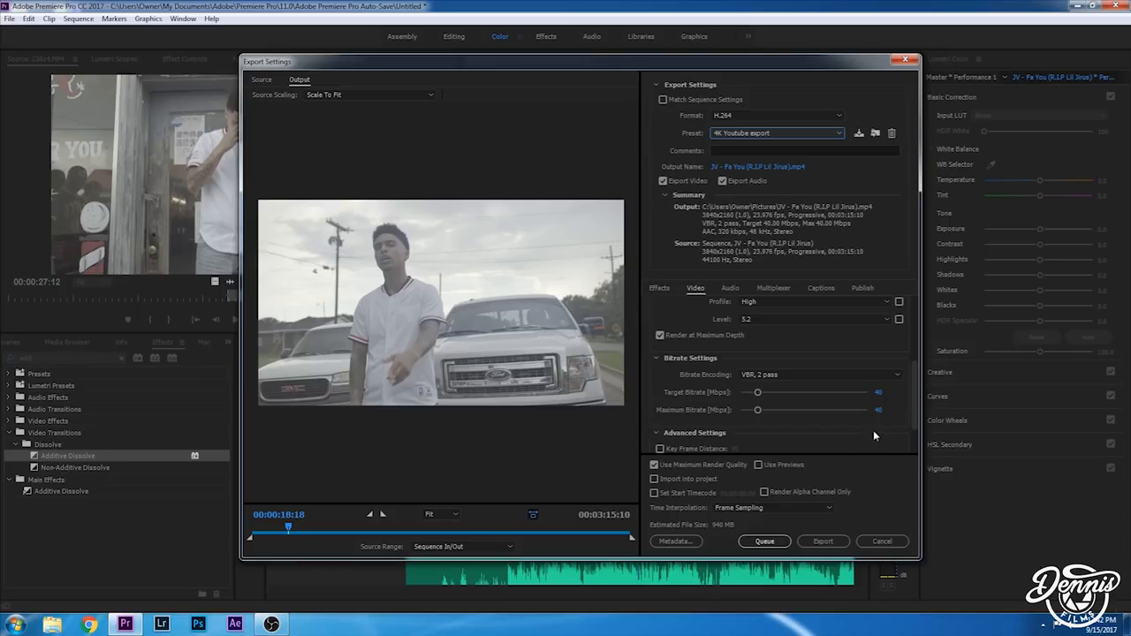
click(894, 543)
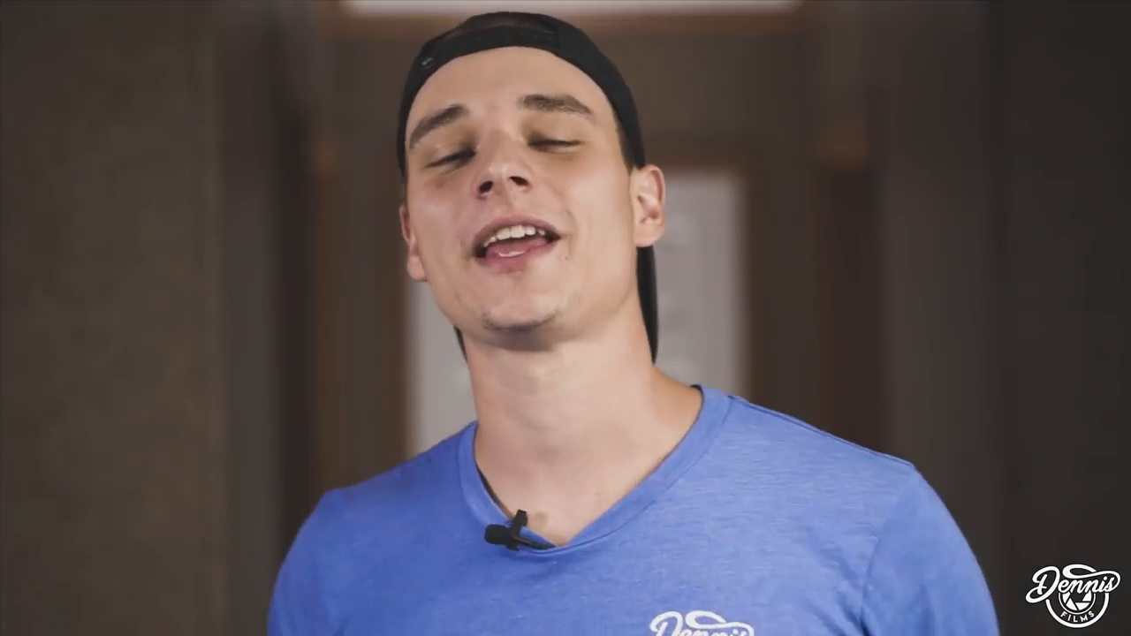